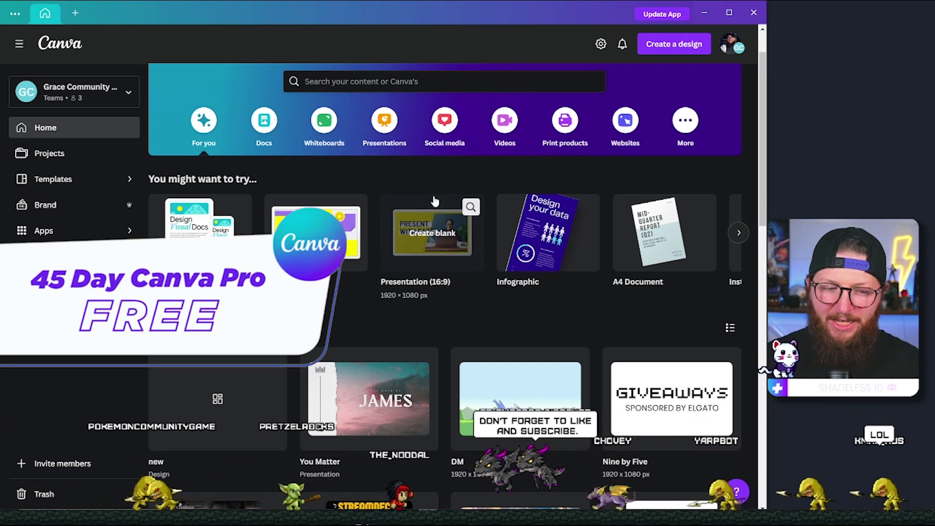
- Create a blank 16:9 presentation and open the GIPHY app found by searching Apps for 'gif'
left_click(670, 46)
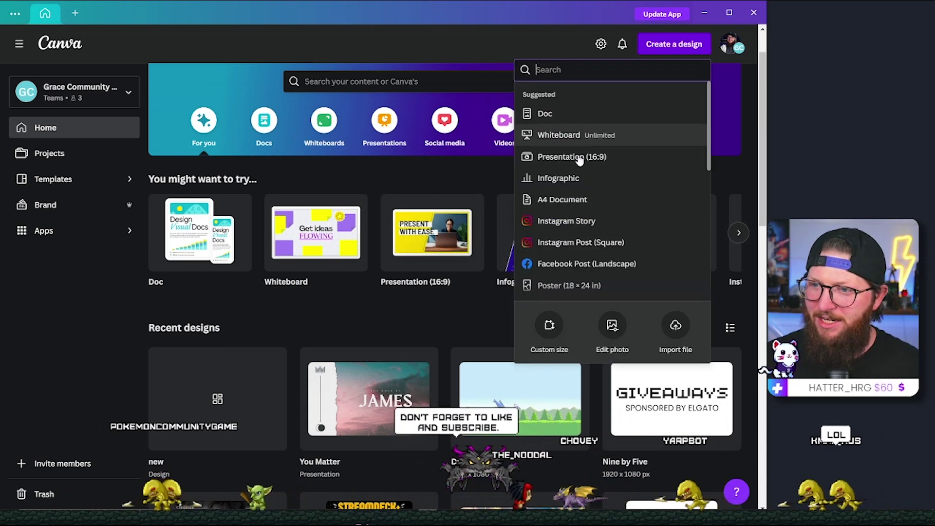
left_click(629, 158)
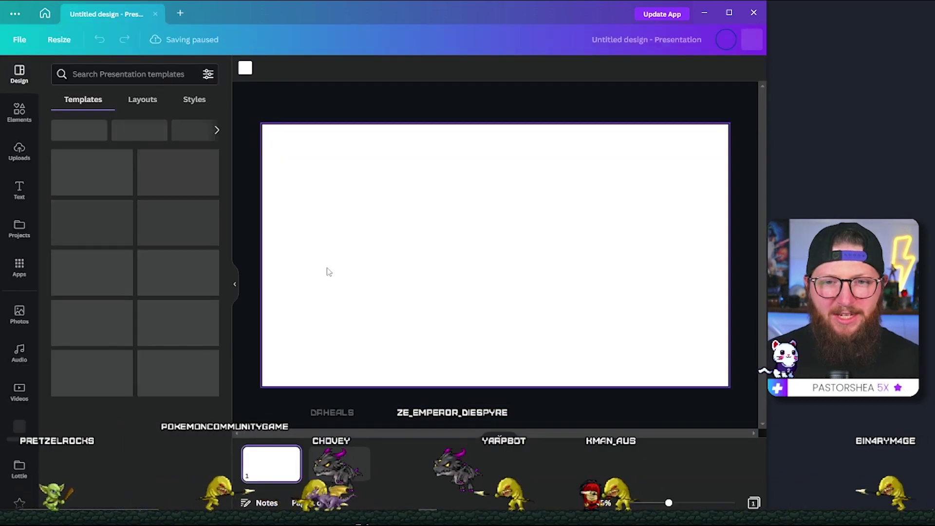
left_click(20, 267)
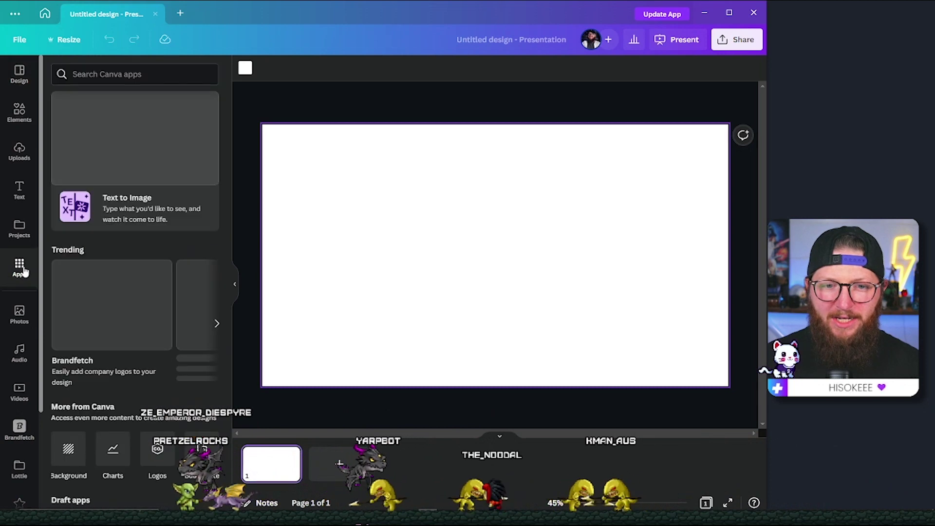
left_click(106, 74)
type("g")
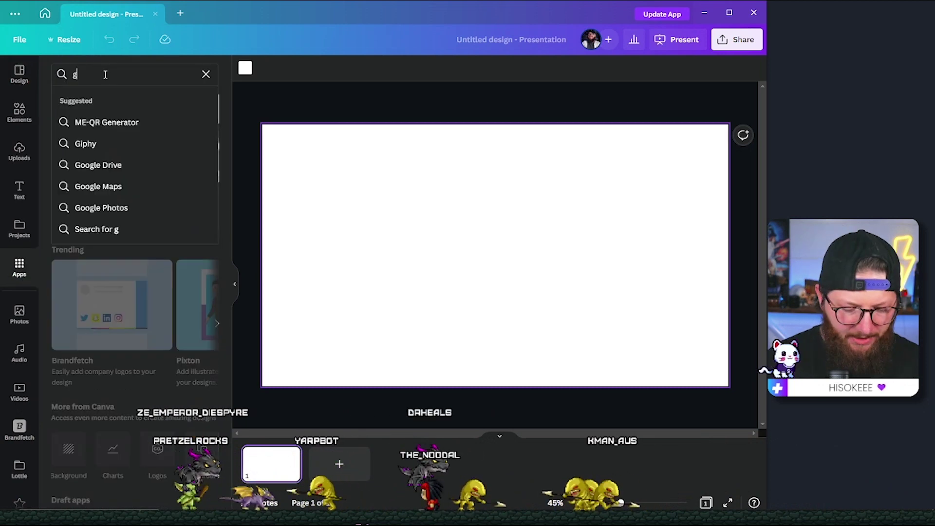
type("if")
key("Return")
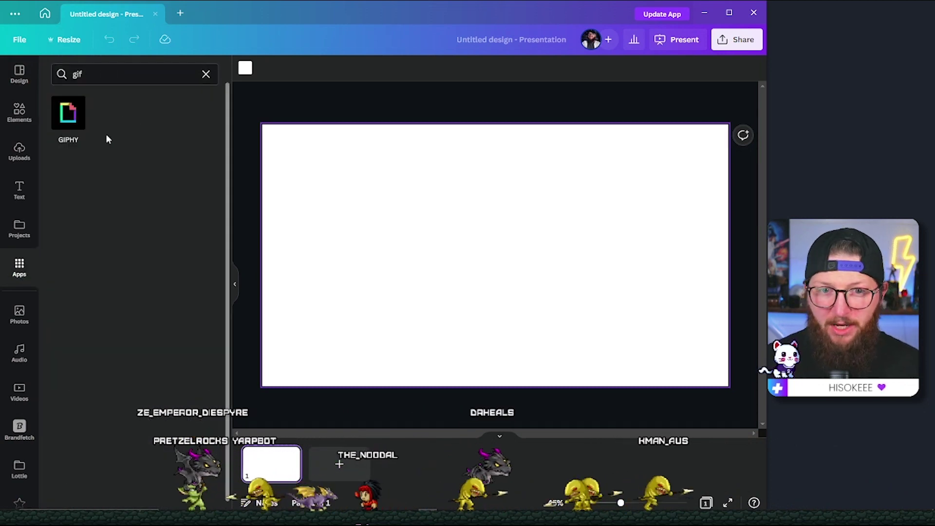
left_click(70, 113)
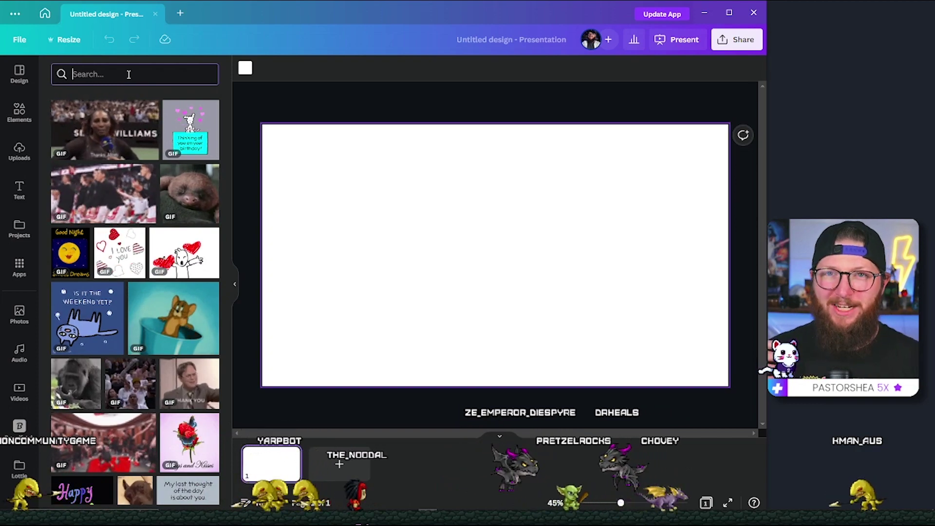
- Search GIPHY for 'the office' and place a shrunken two-men-waving GIF near slide 1's top
type("the")
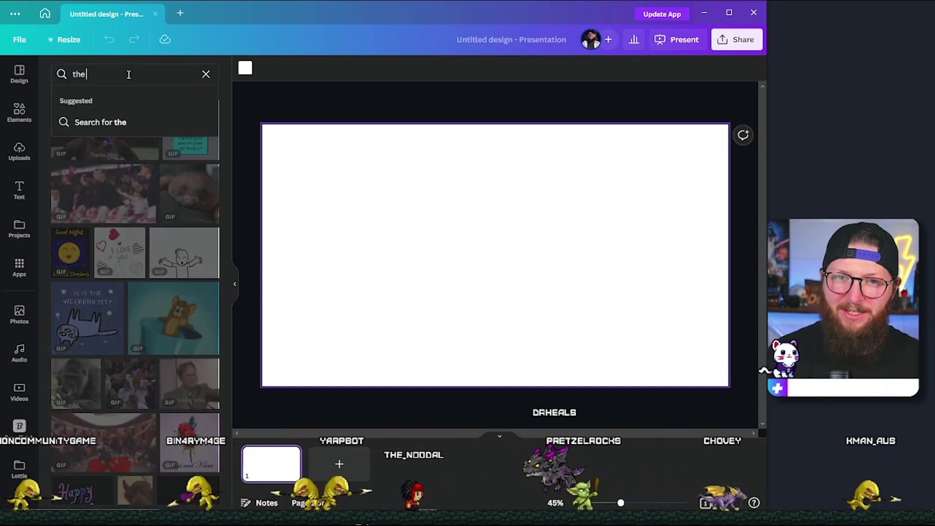
type(" office")
key("Return")
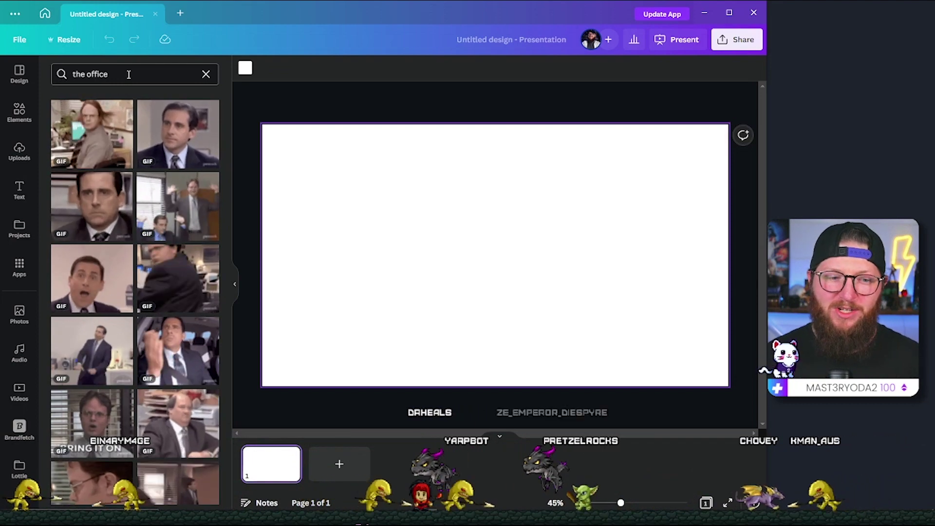
double_click(129, 74)
left_click(407, 287)
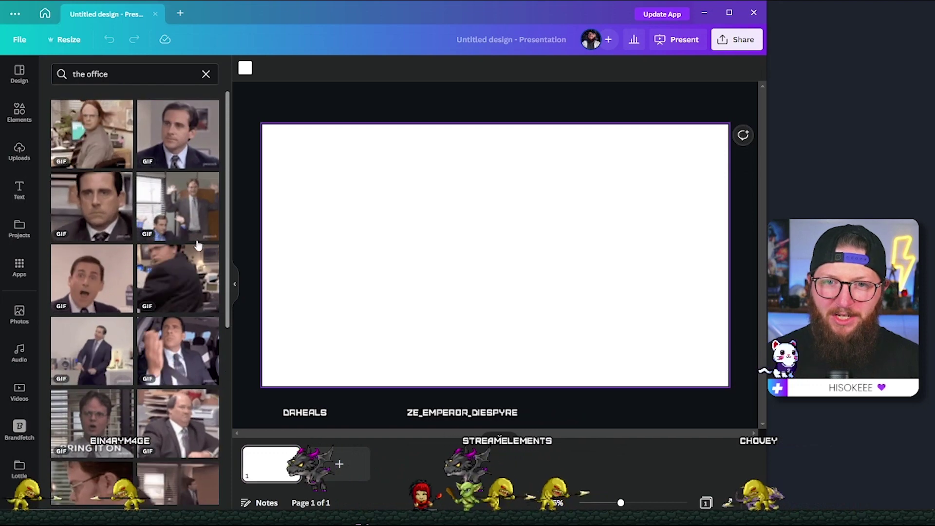
scroll(200, 225, "down", 1)
left_click(182, 155)
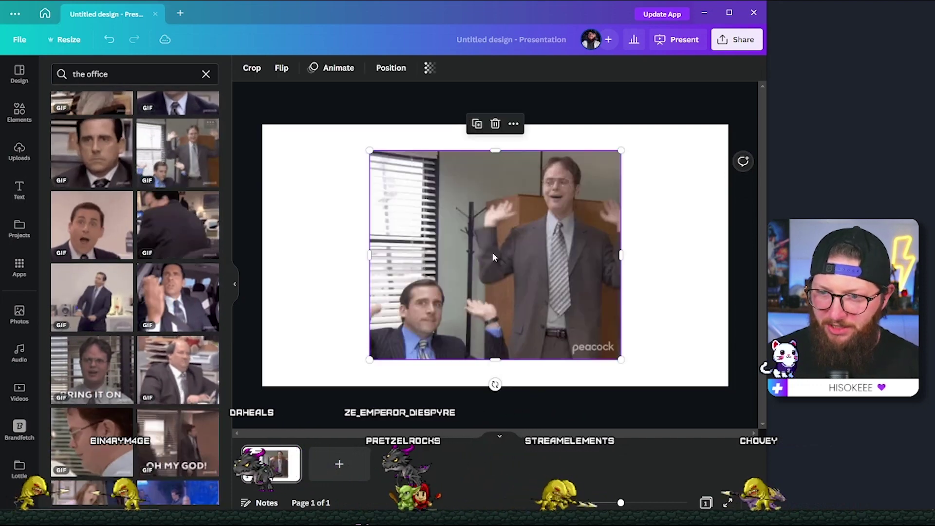
left_click_drag(620, 360, 568, 328)
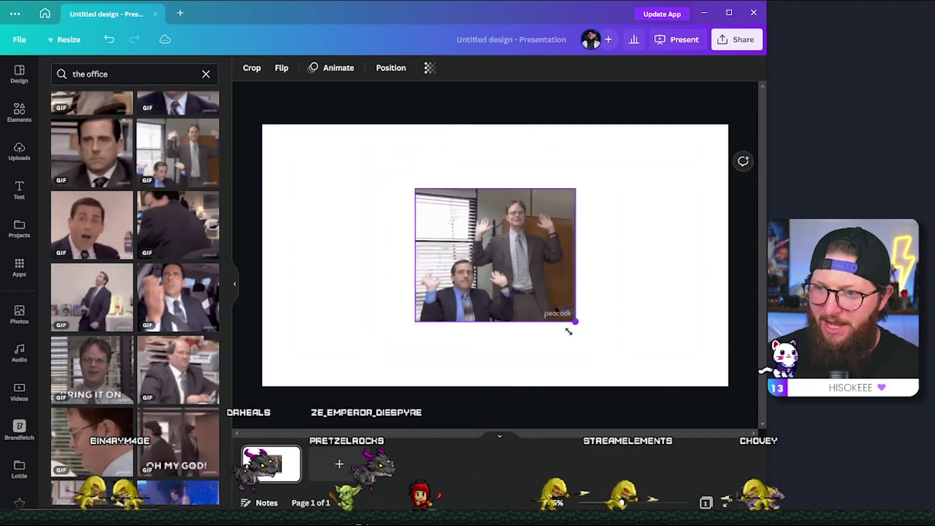
key("Escape")
left_click_drag(539, 292, 534, 254)
left_click(636, 286)
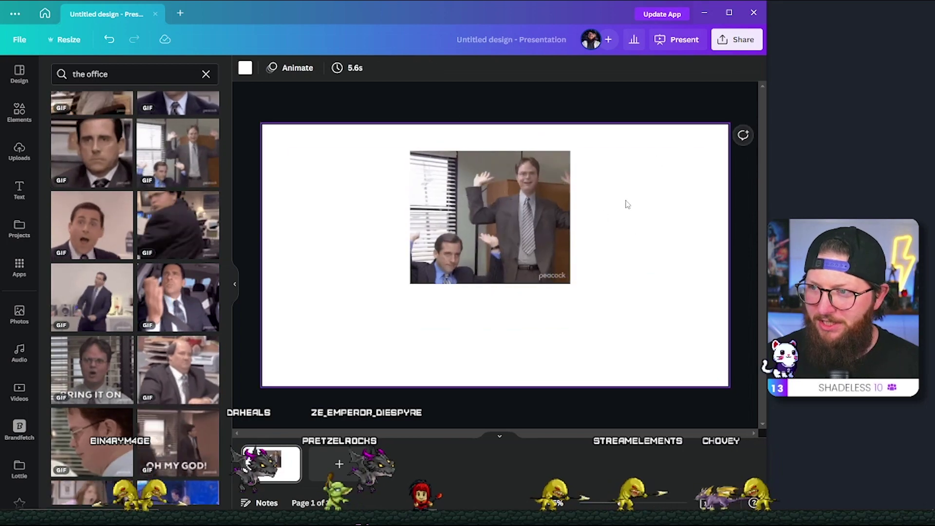
- Add slide 2 with a smaller, slightly raised 'Are you kidding me?' GIF
left_click(339, 464)
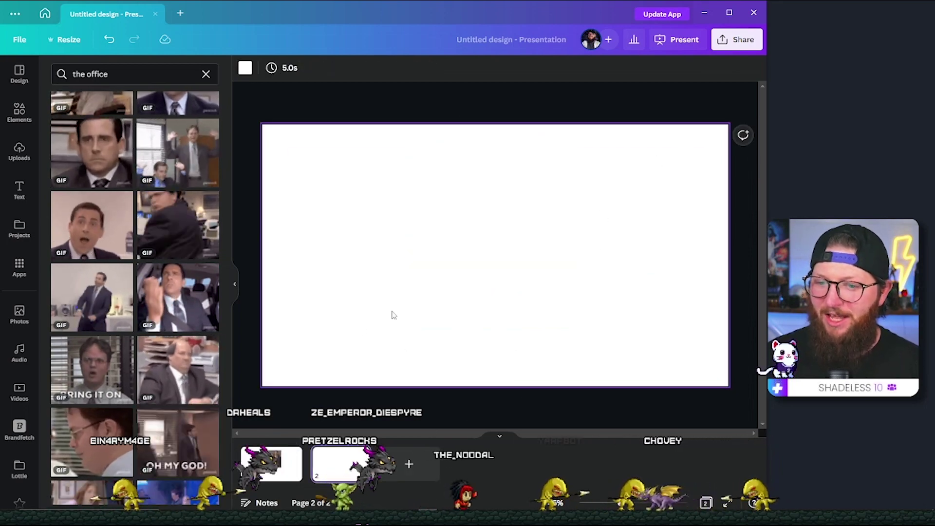
scroll(139, 219, "down", 15)
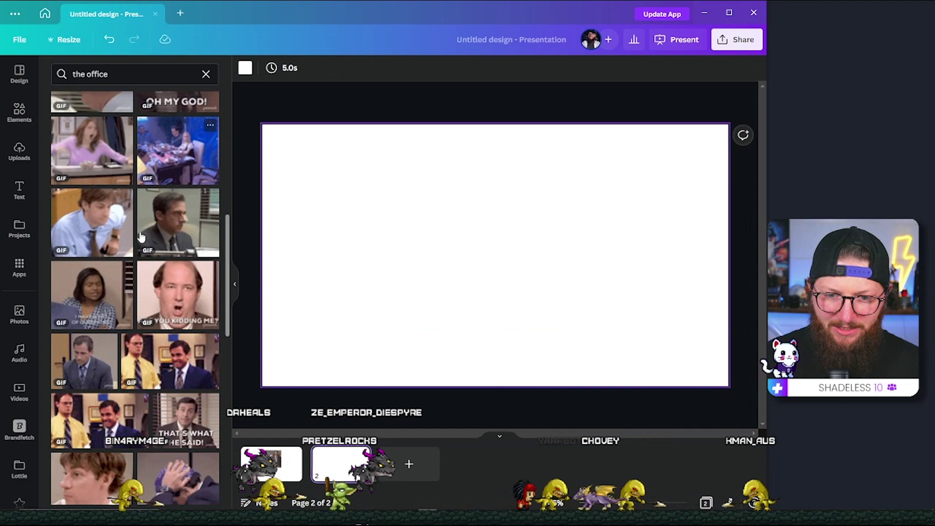
scroll(146, 256, "down", 1)
left_click(168, 192)
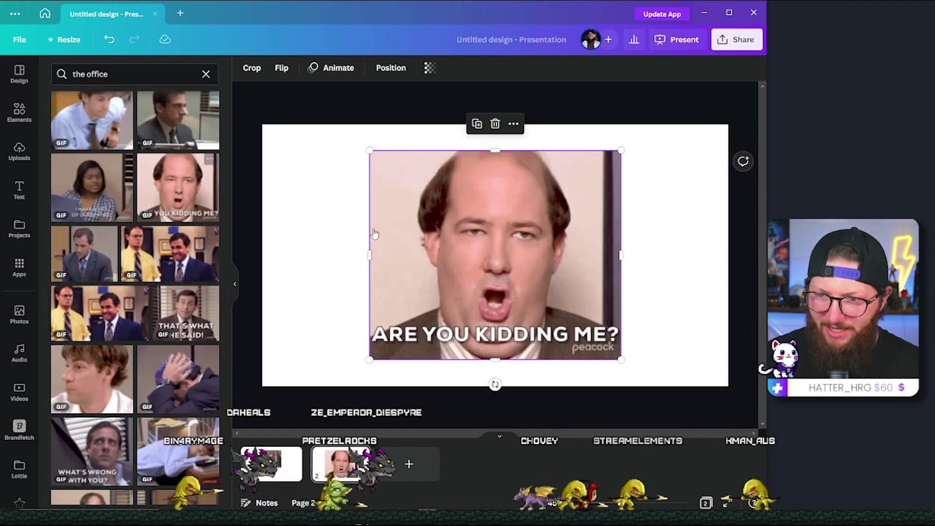
left_click_drag(621, 360, 574, 317)
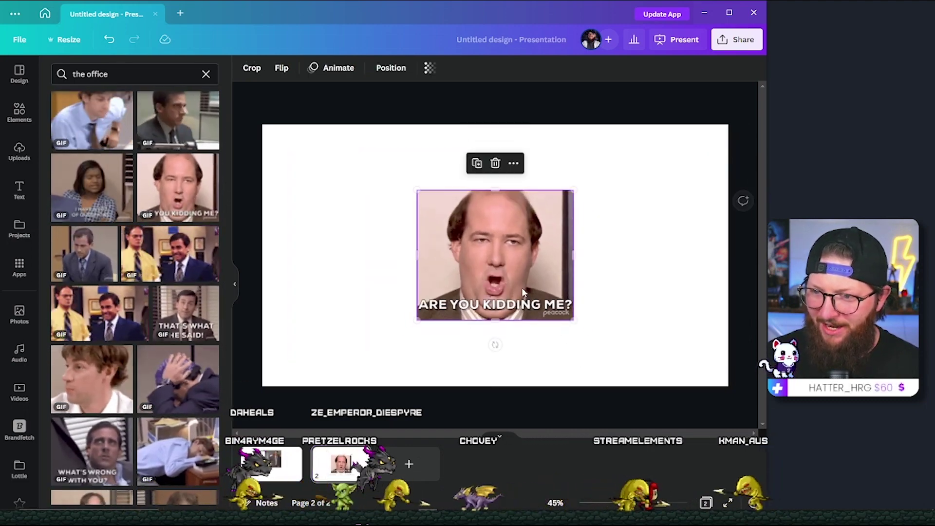
left_click_drag(521, 288, 519, 258)
left_click(494, 305)
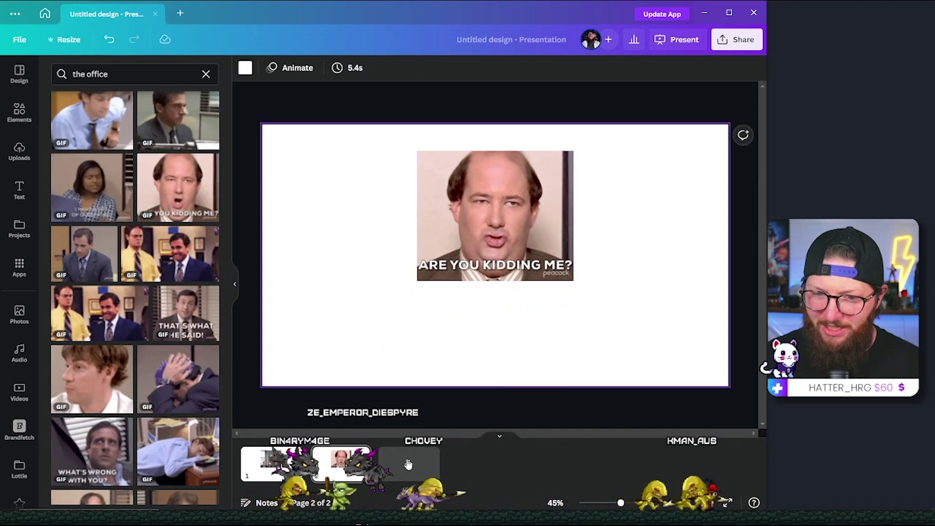
- Add a blank third slide and browse the GIF results
left_click(409, 464)
scroll(104, 380, "down", 3)
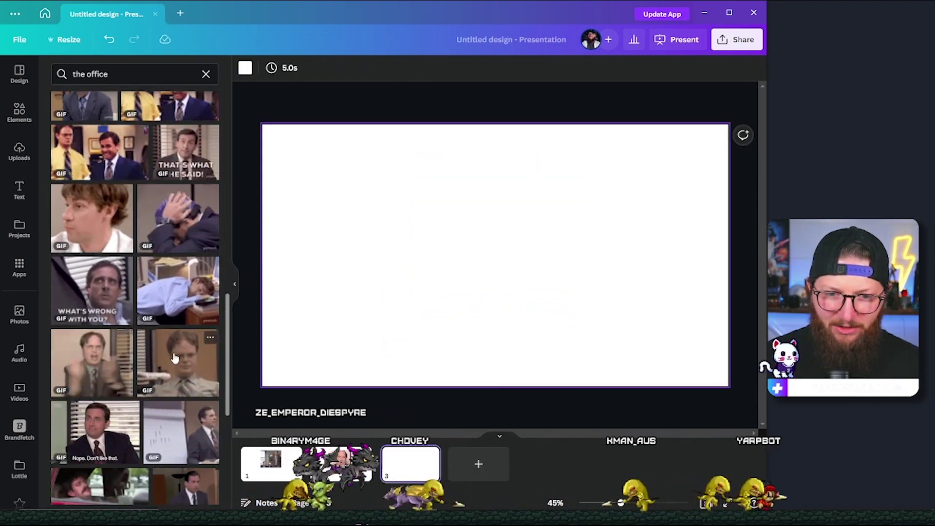
scroll(164, 306, "down", 5)
scroll(93, 246, "up", 3)
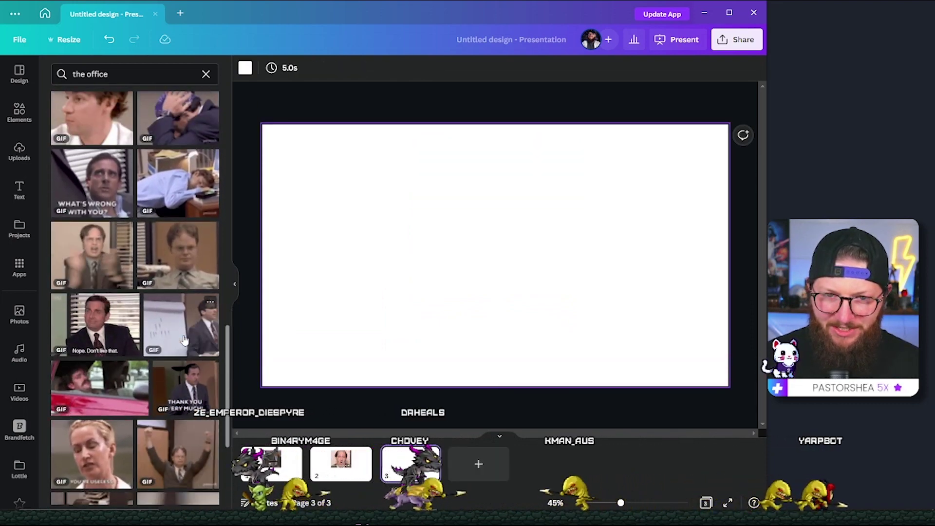
scroll(115, 266, "down", 2)
scroll(99, 253, "up", 2)
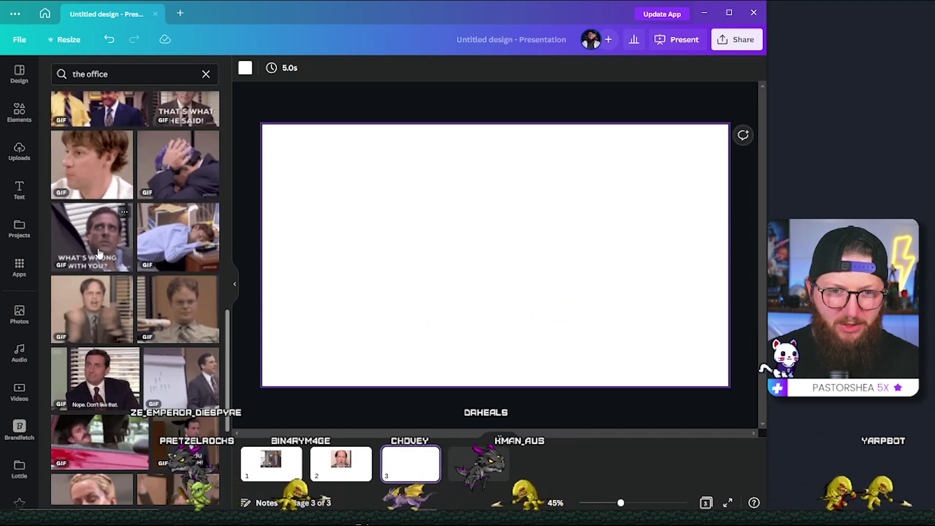
scroll(99, 254, "down", 3)
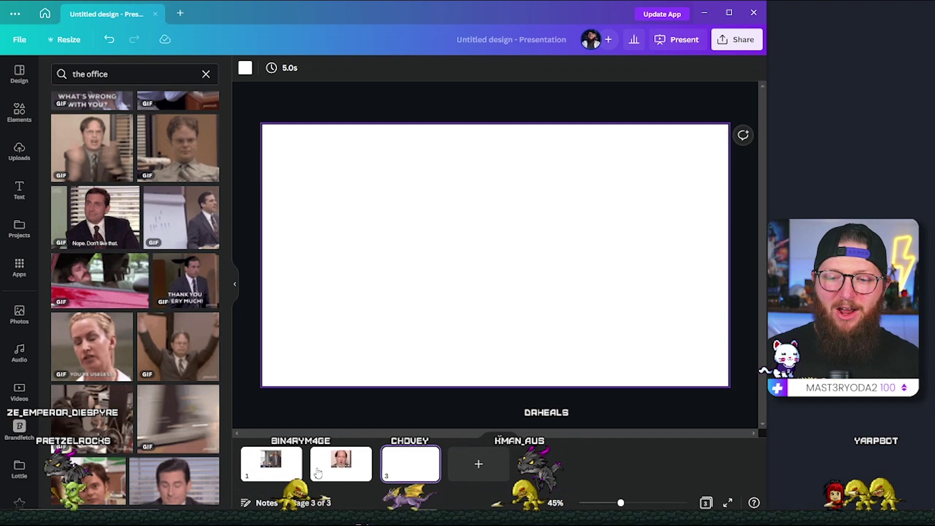
- Change the GIPHY search to 'my hero acadamia'
triple_click(135, 76)
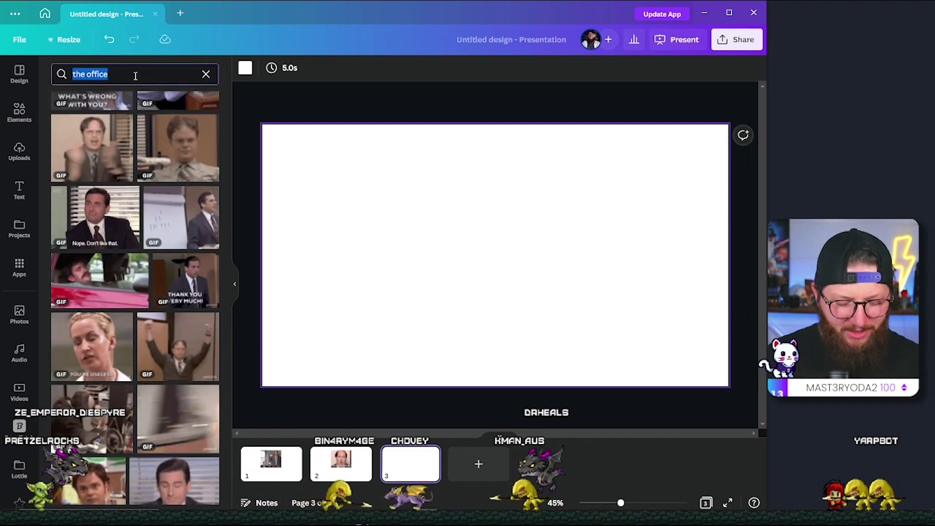
type("my hero acadamia")
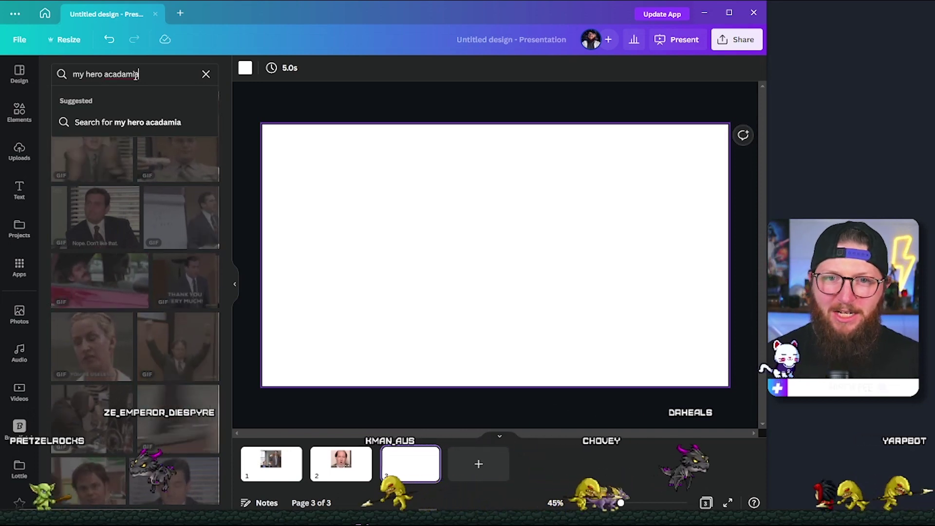
key("BackSpace")
key("BackSpace")
key("BackSpace")
key("BackSpace")
key("Return")
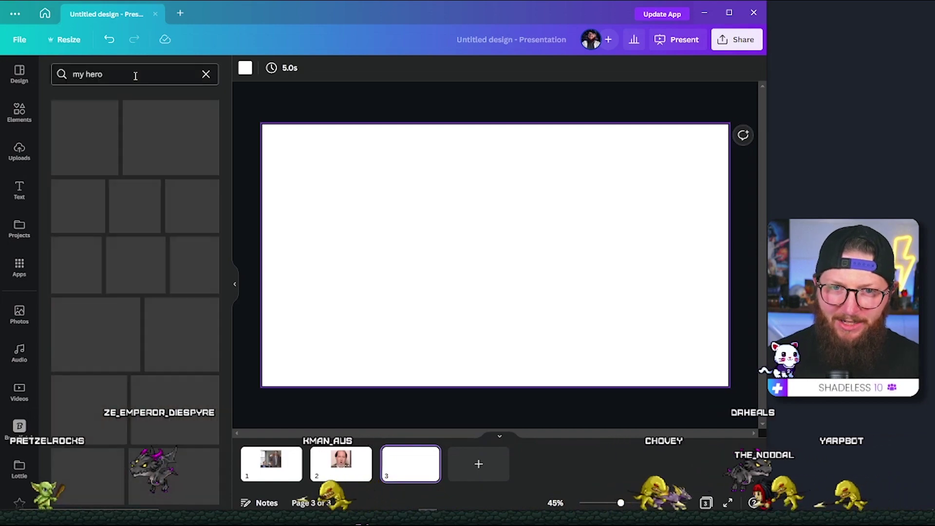
left_click(133, 76)
type("a")
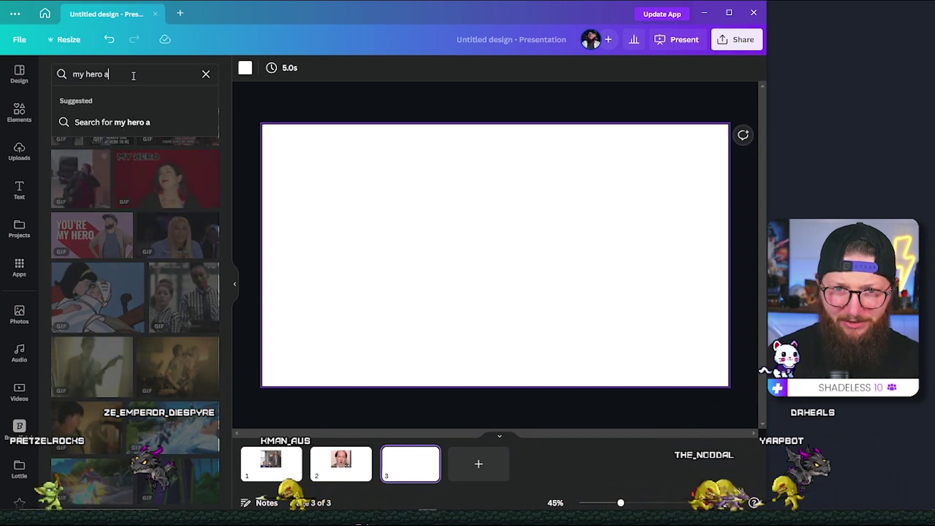
type("cadamia")
key("Return")
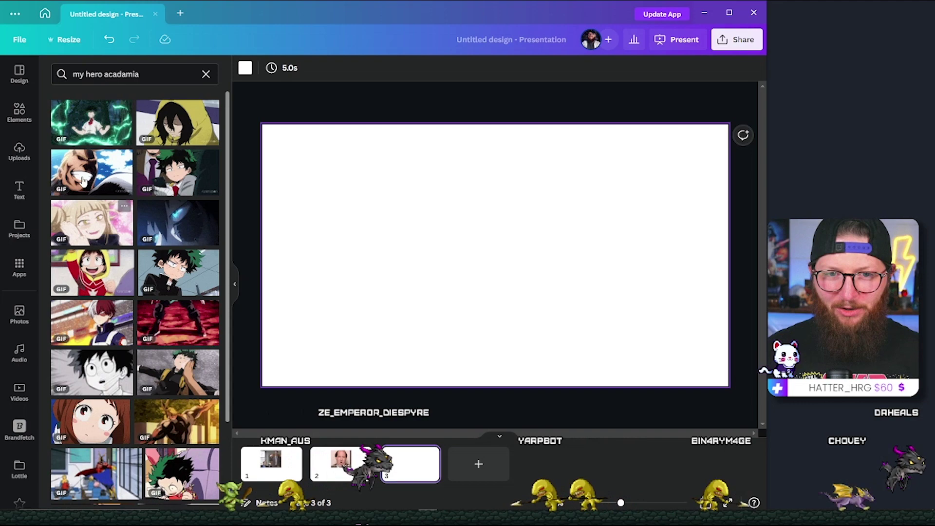
- Add the green-lightning anime GIF to slide 3, shrink and raise it, then delete it
left_click(91, 122)
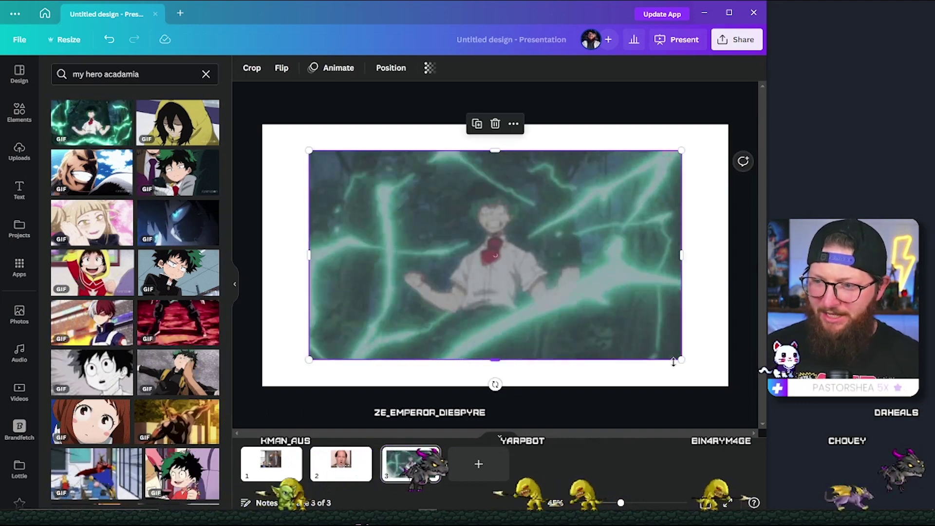
left_click_drag(681, 359, 602, 316)
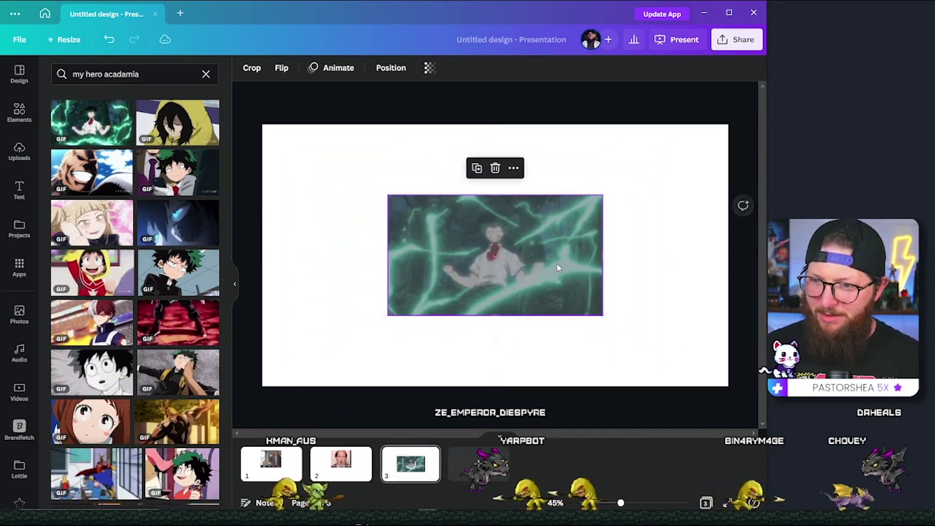
left_click_drag(511, 262, 505, 219)
left_click(615, 299)
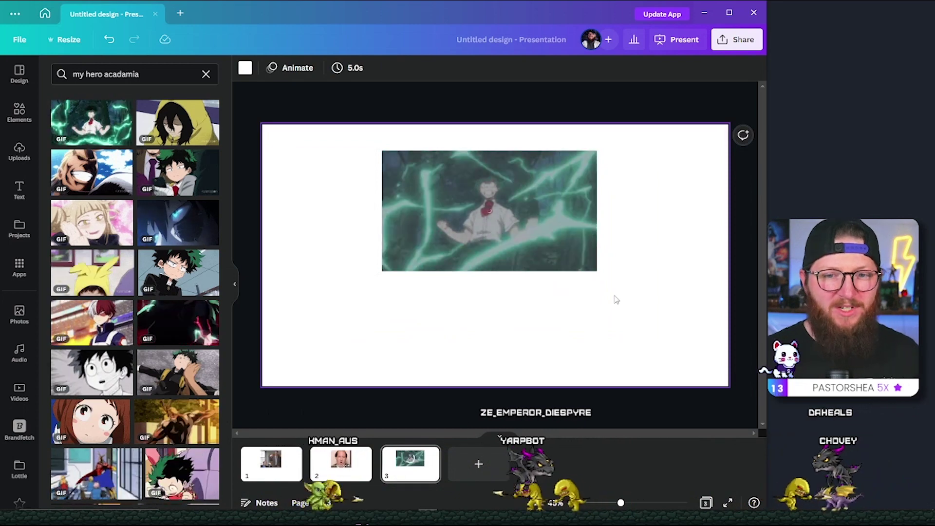
left_click(551, 233)
key("Delete")
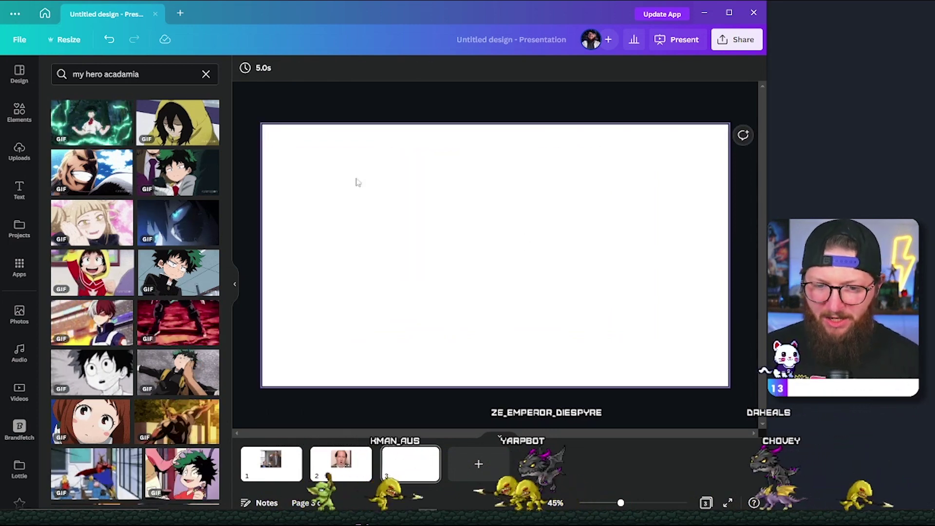
- Search GIPHY for 'star wars' and scroll through the GIF results
left_click(137, 74)
type("star w")
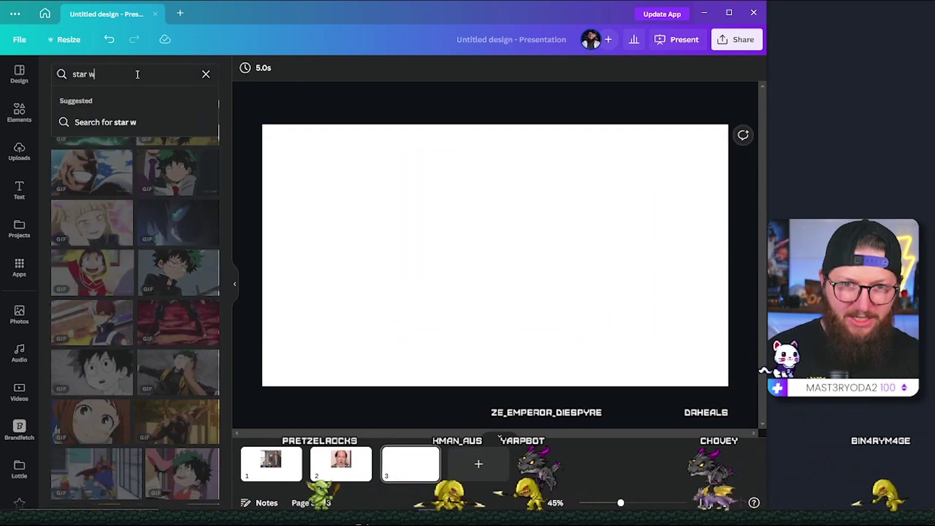
type("ars")
key("Return")
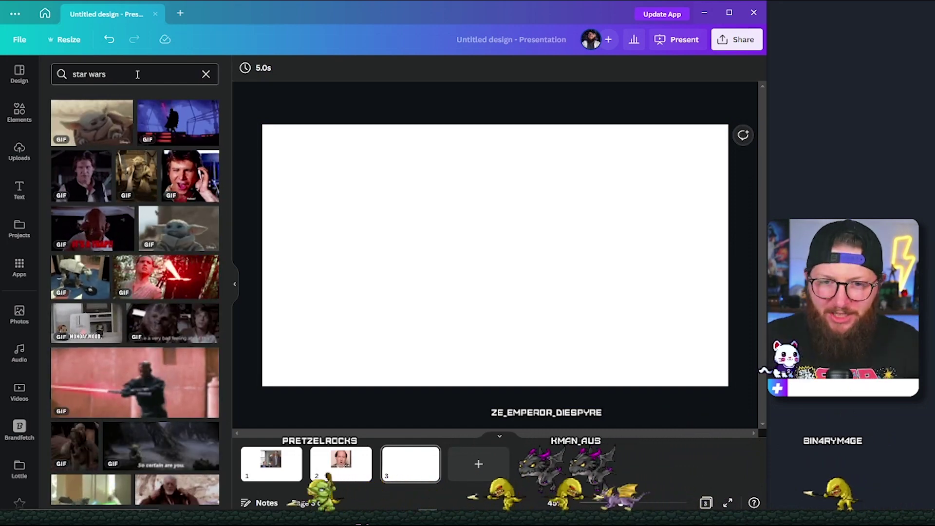
scroll(184, 242, "down", 3)
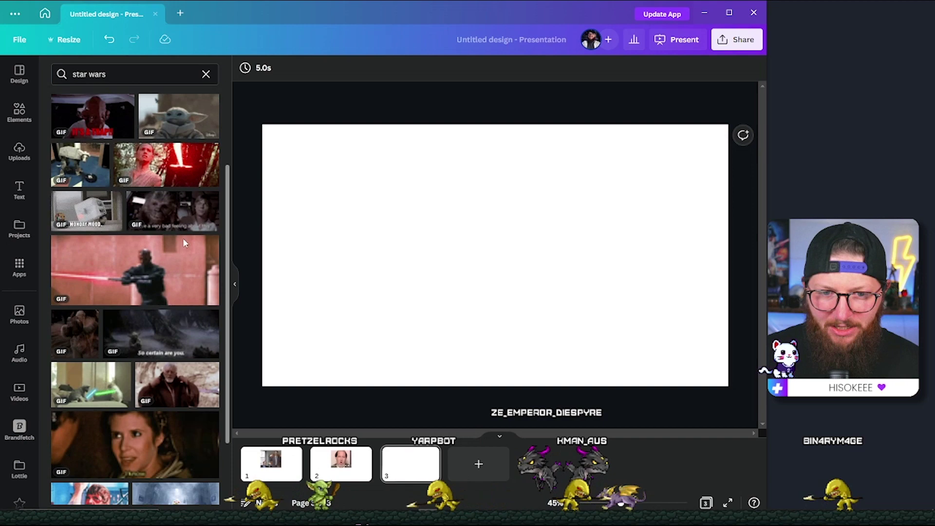
scroll(183, 253, "down", 8)
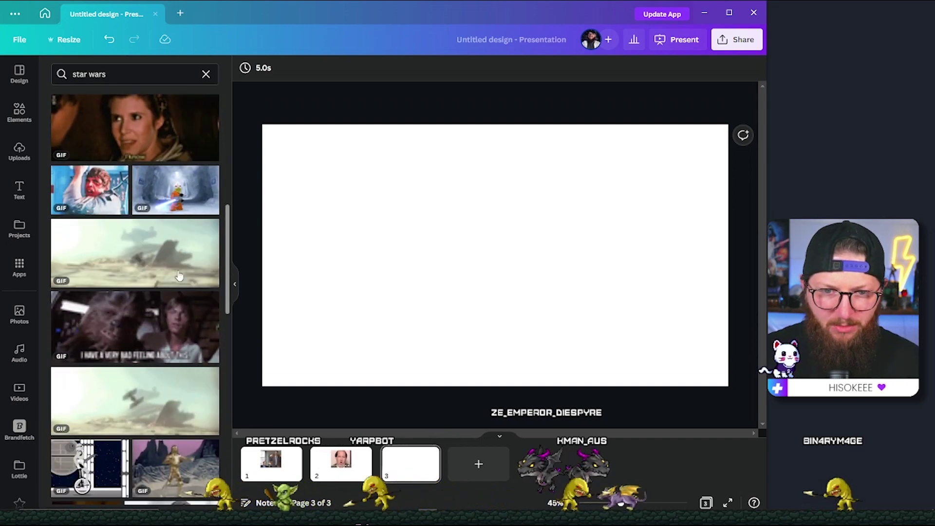
scroll(181, 274, "up", 11)
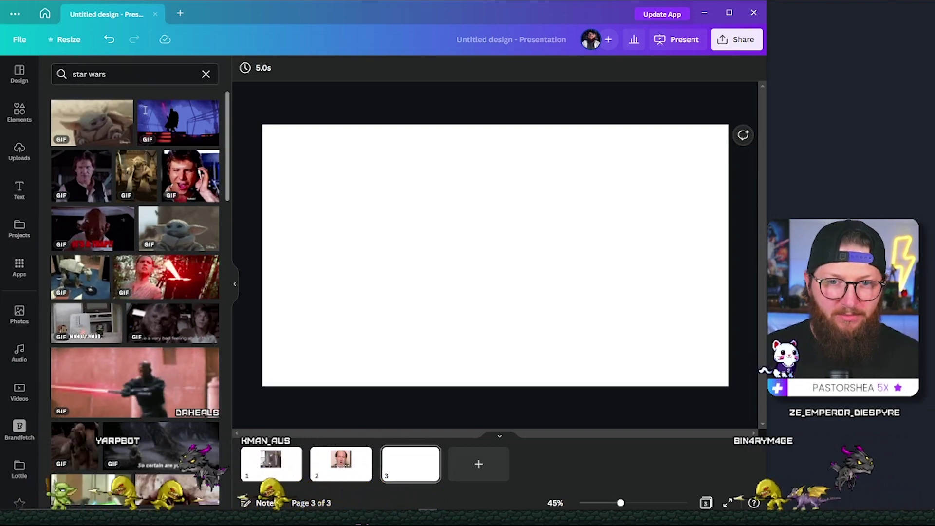
- Delete the 'Are you kidding me?' GIF from slide 2 and the Office GIF from slide 1
left_click(355, 478)
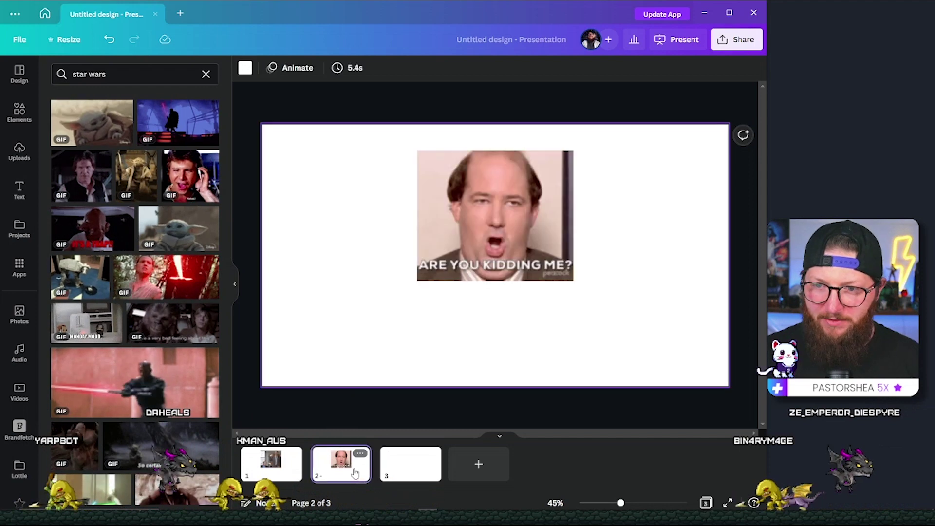
left_click(504, 275)
key("Delete")
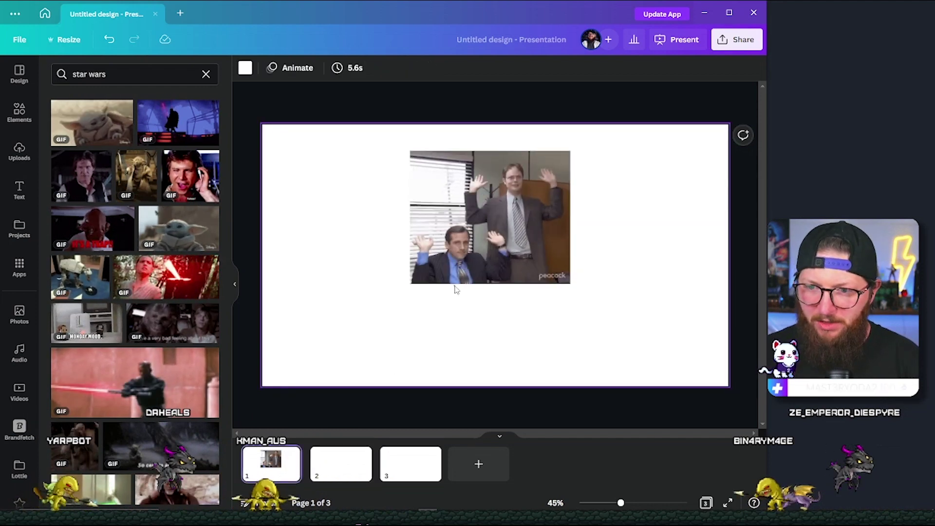
left_click(463, 249)
key("Delete")
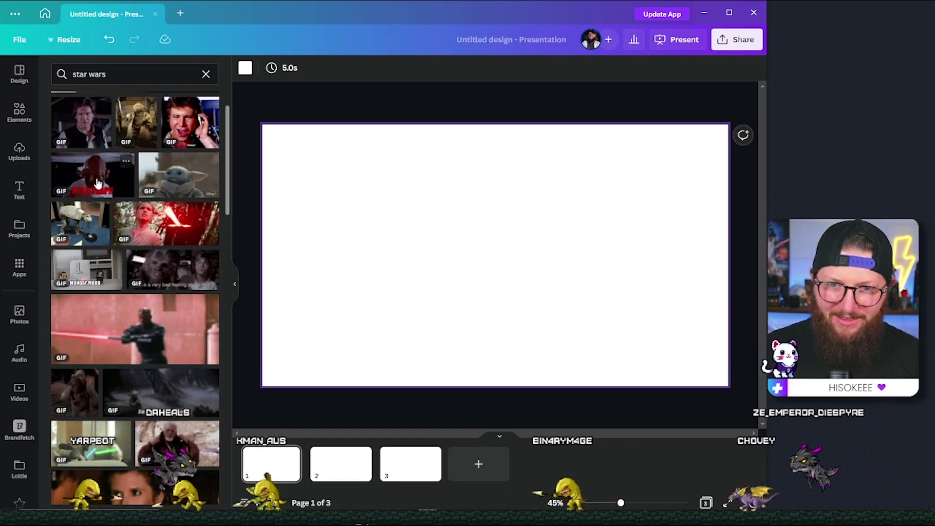
- Add the Han Solo 'Yahoo!' Star Wars GIF to slide 1 and move it up
left_click(184, 128)
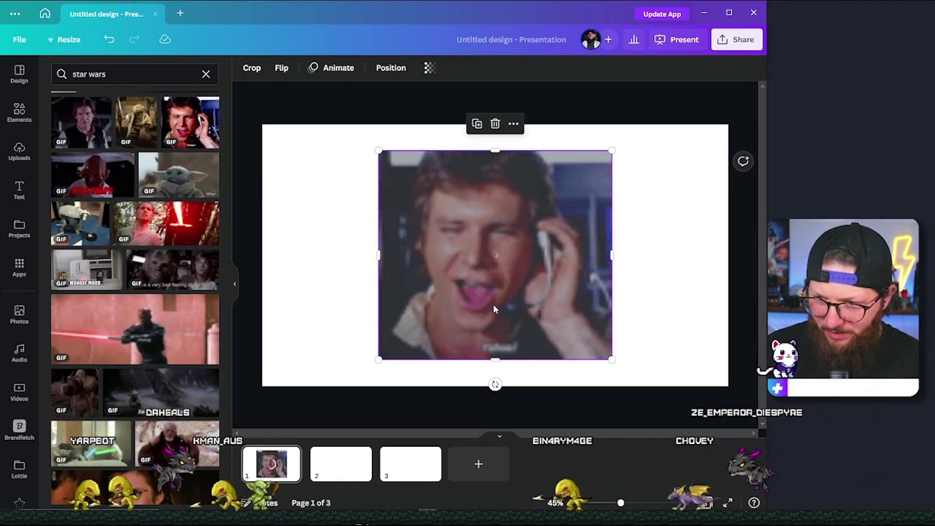
left_click_drag(530, 314, 530, 298)
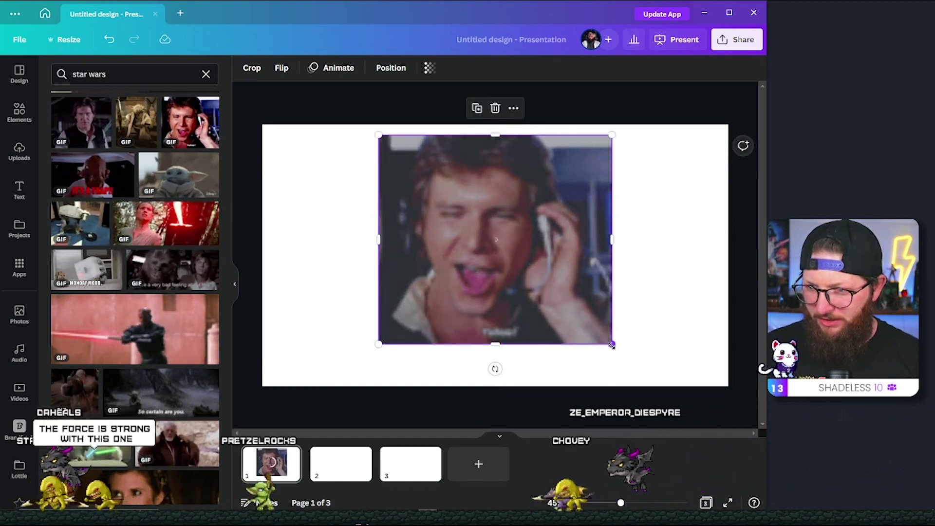
left_click(653, 277)
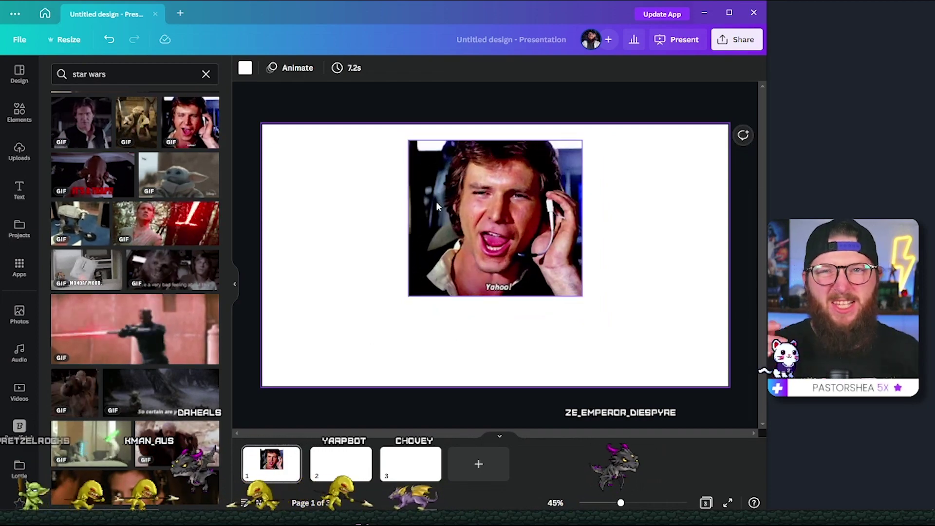
left_click(483, 211)
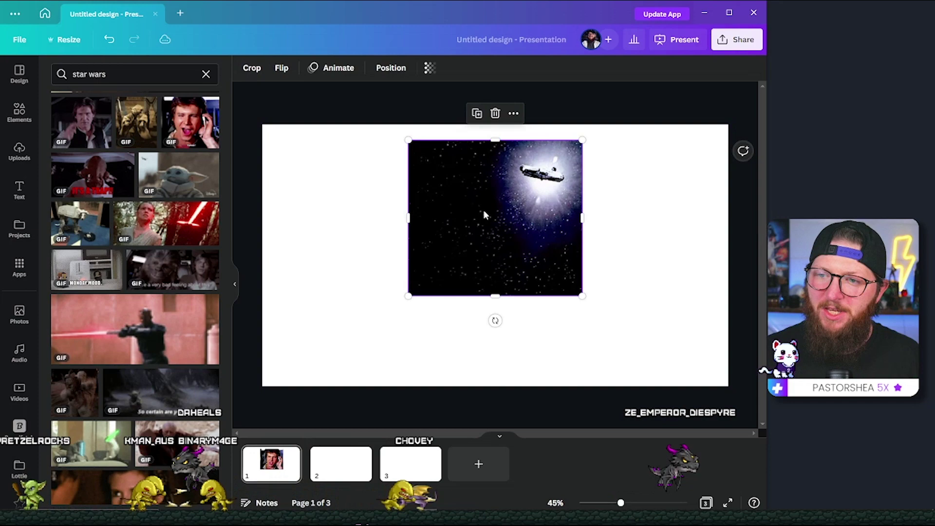
left_click(341, 218)
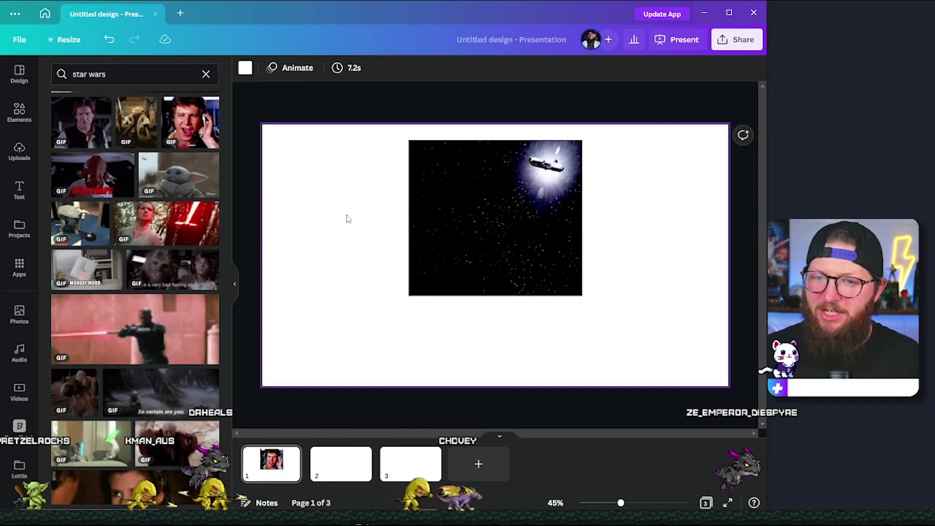
- Set slide 1's background to a custom bright green, #0DFF00
left_click(241, 70)
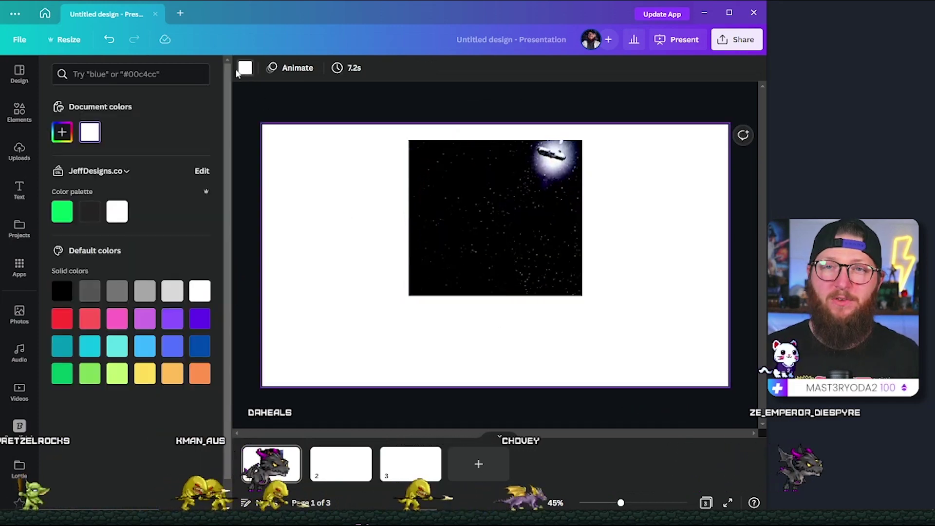
left_click(62, 133)
left_click(110, 223)
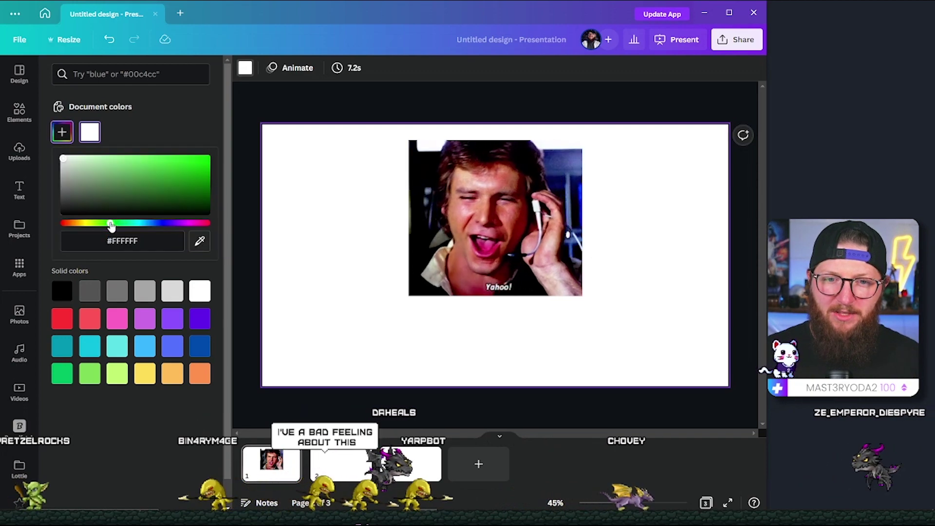
left_click_drag(190, 170, 221, 148)
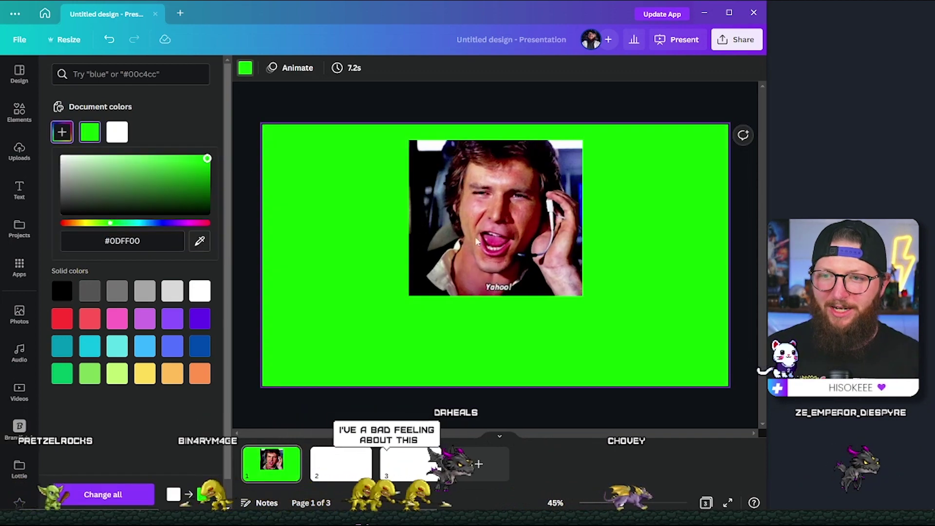
left_click(269, 95)
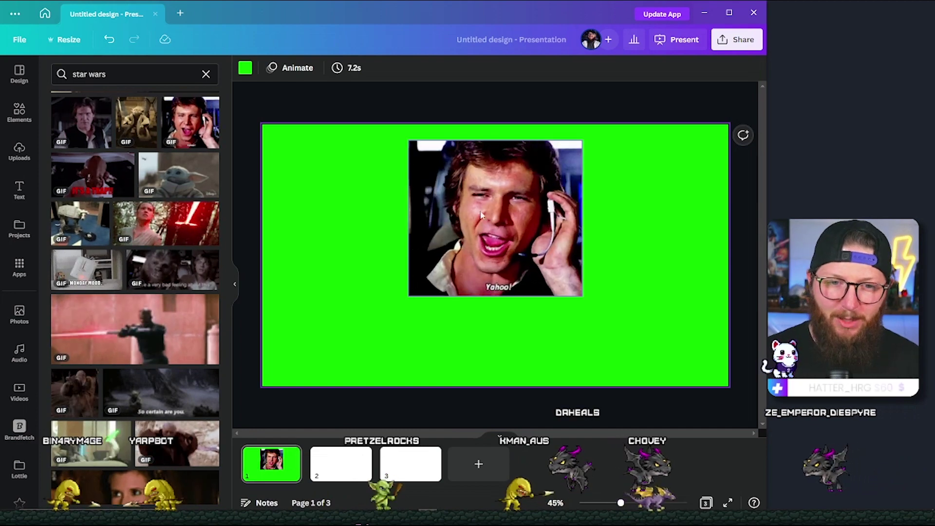
- Browse the Text panel's font combinations, then switch to blank slide 2
left_click(19, 189)
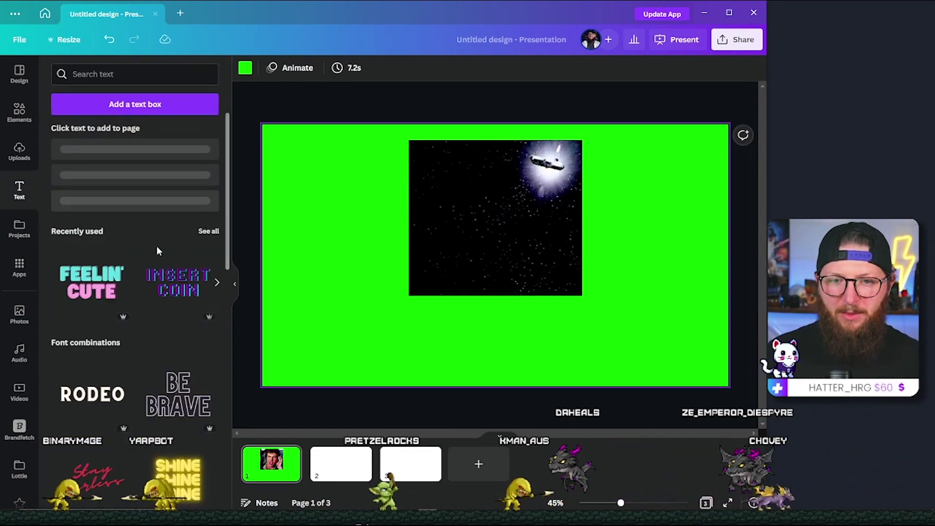
scroll(136, 325, "down", 7)
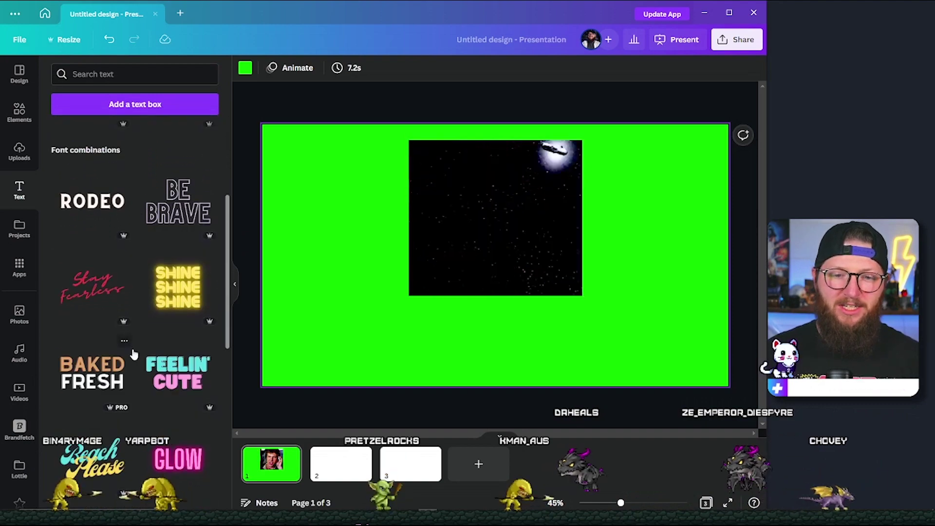
scroll(136, 331, "down", 5)
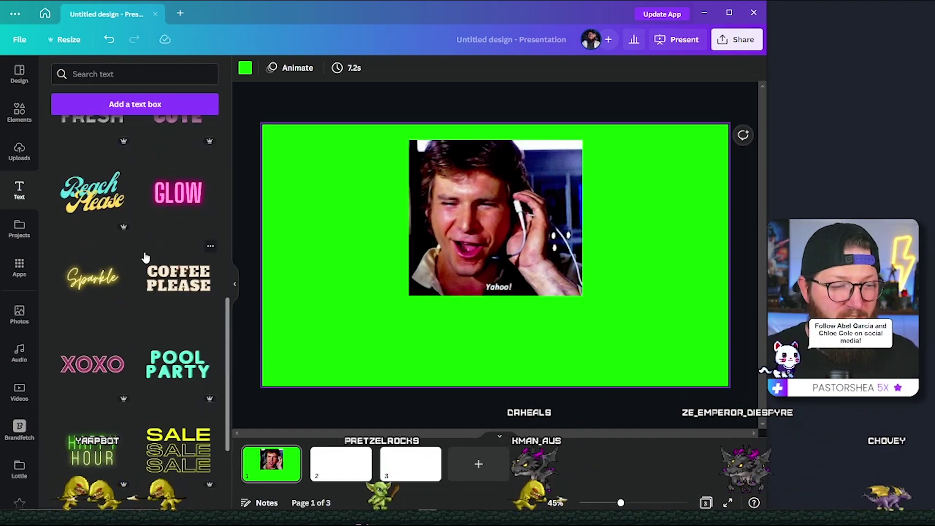
scroll(151, 248, "down", 8)
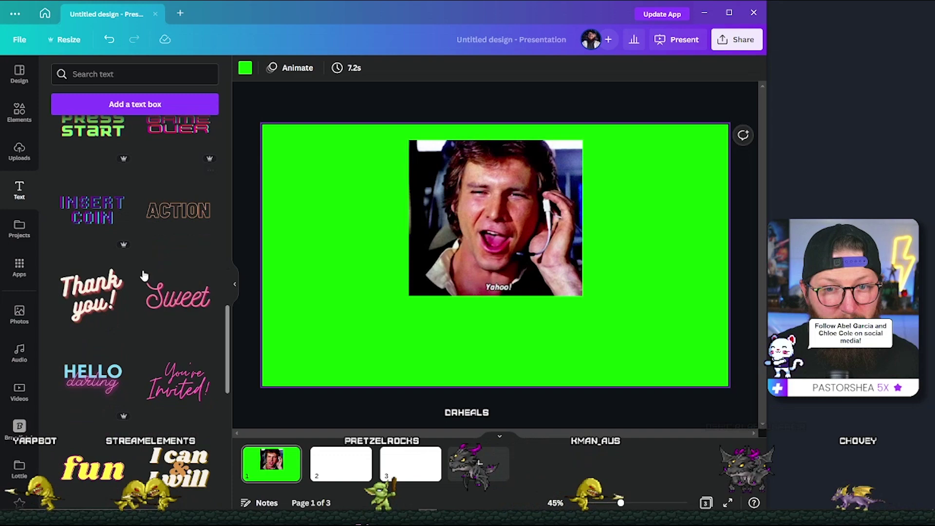
scroll(166, 281, "down", 8)
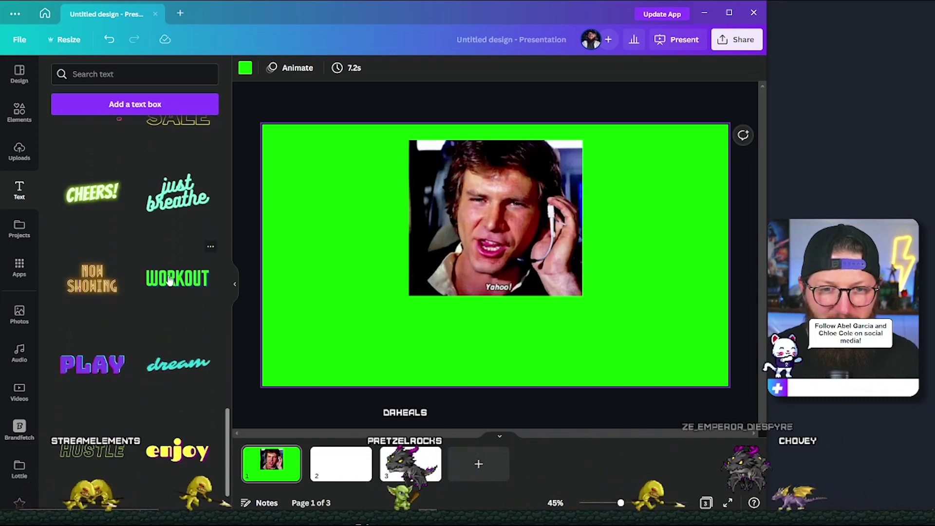
scroll(182, 249, "up", 12)
scroll(182, 249, "up", 5)
left_click(340, 463)
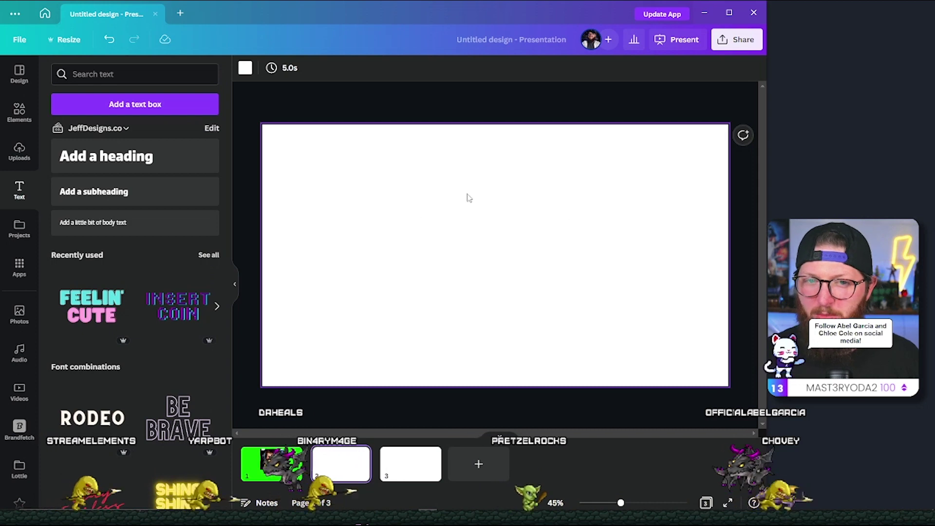
- Search design templates for 'star wars' and browse the results
left_click(19, 74)
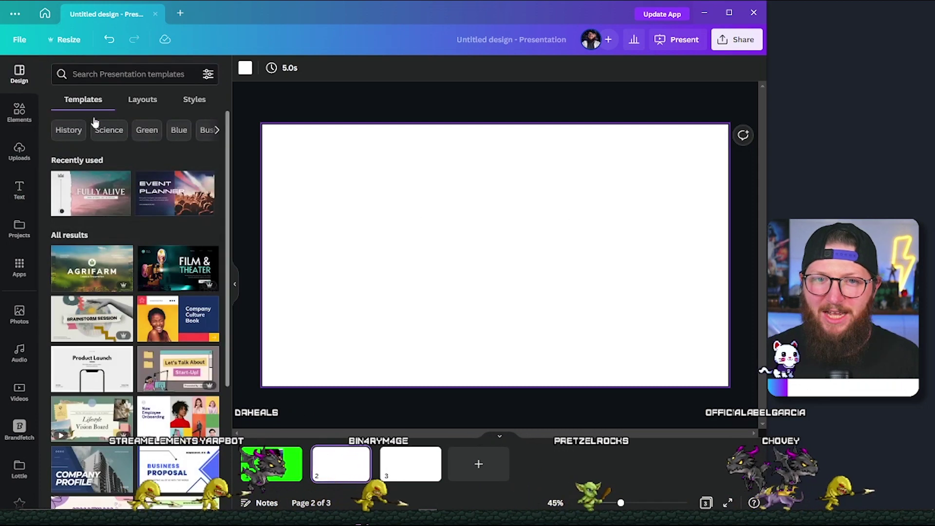
left_click(117, 73)
type("star wars")
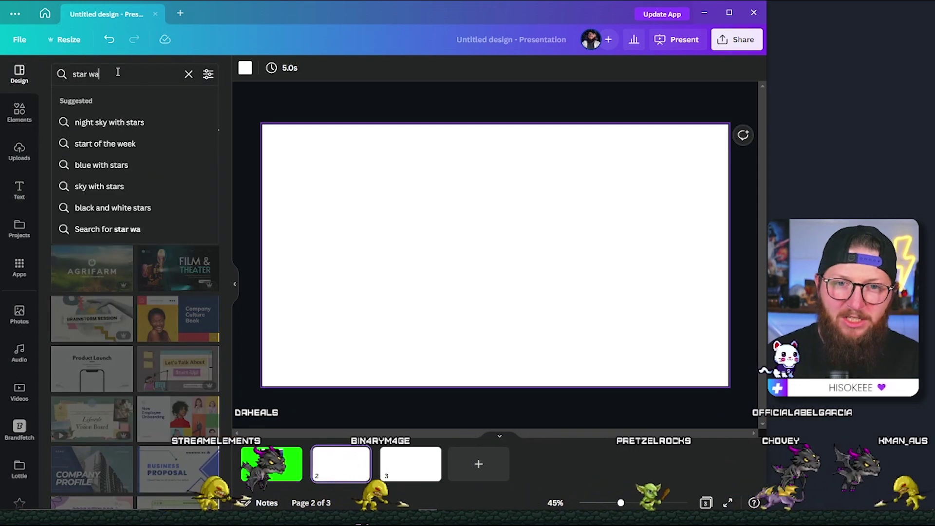
key("Return")
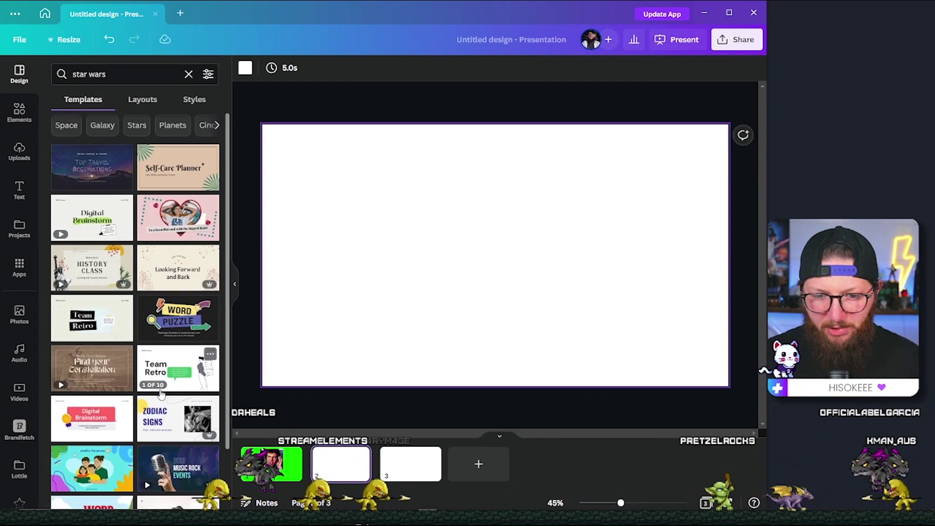
scroll(164, 341, "down", 3)
scroll(182, 343, "down", 5)
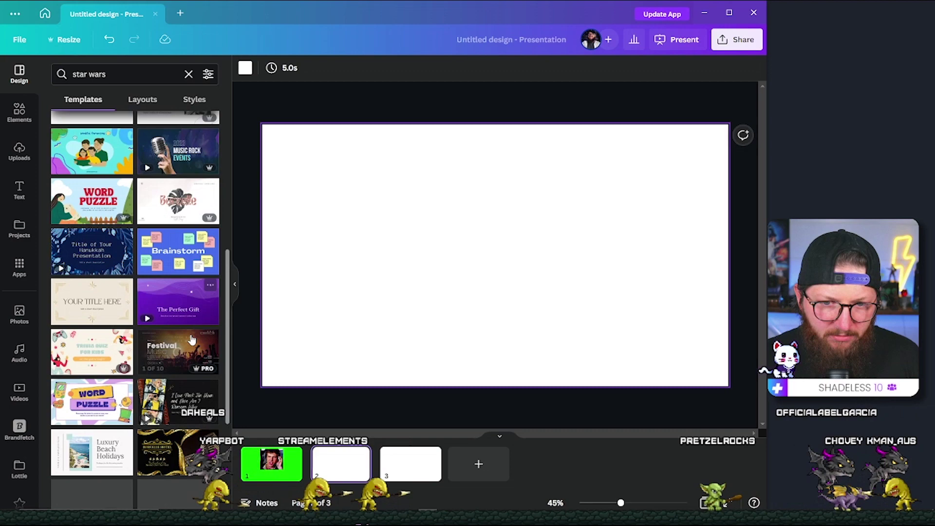
scroll(192, 339, "down", 4)
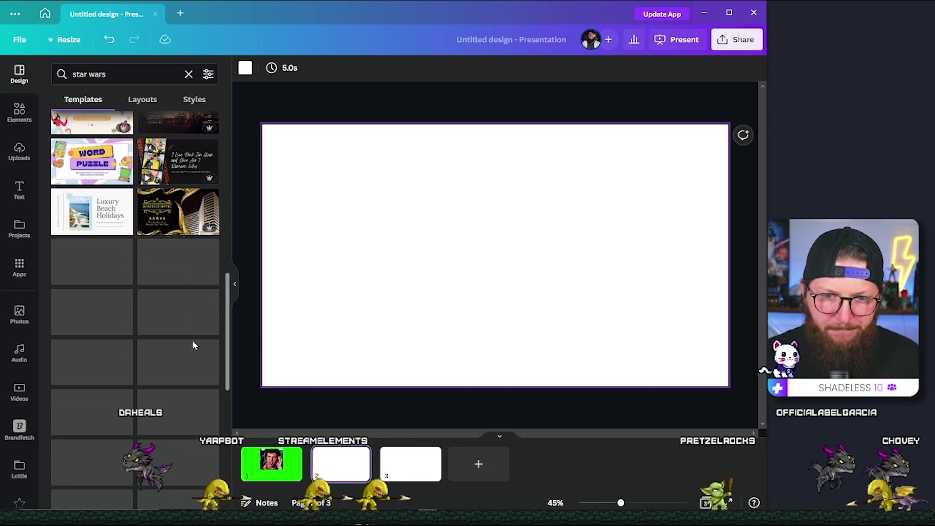
scroll(192, 339, "up", 12)
- Replace the template search with 'space'
triple_click(101, 74)
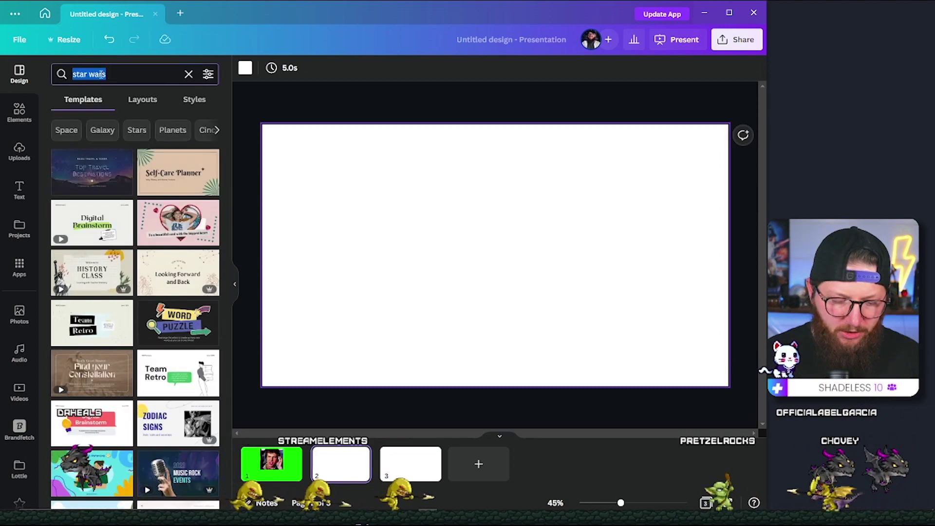
type("space")
key("Return")
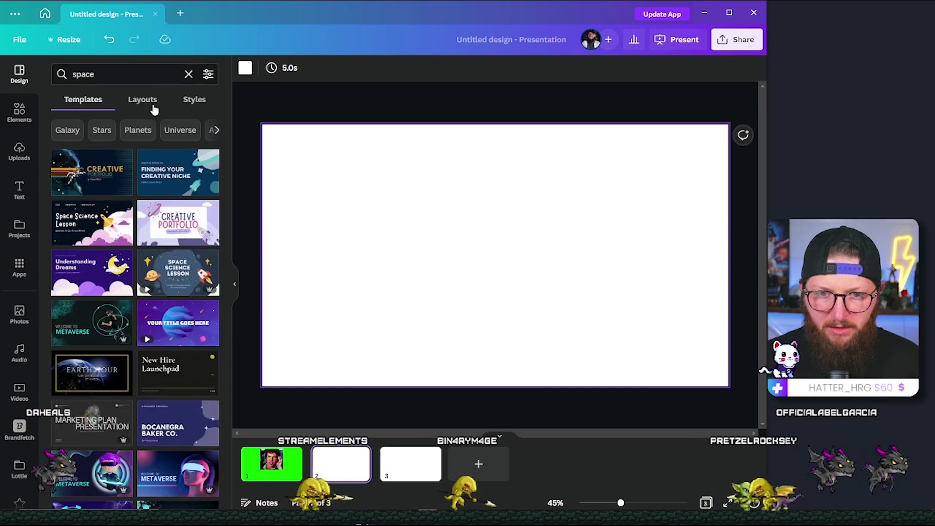
- Place the Galaxy Drawings title slide onto page 2 and select its 'YOUR TITLE GOES HERE' text
left_click(179, 331)
left_click_drag(92, 149, 383, 249)
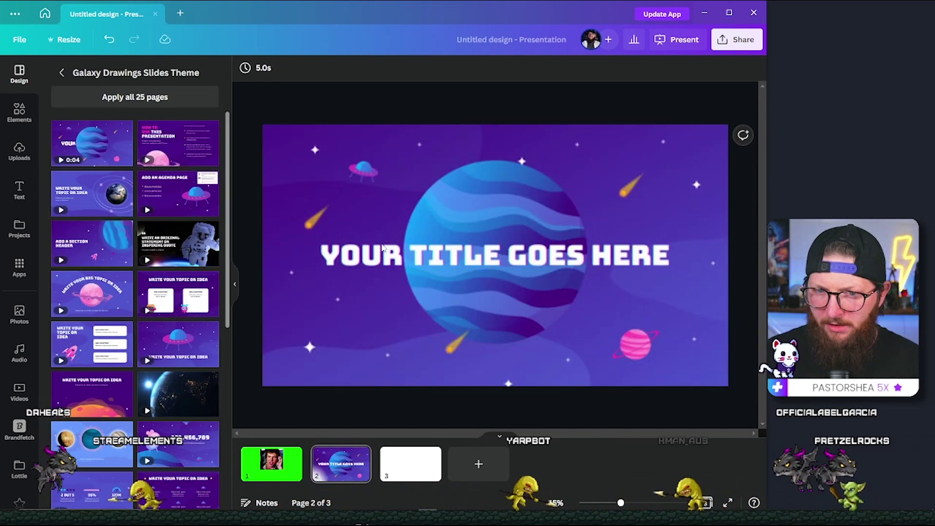
left_click(687, 282)
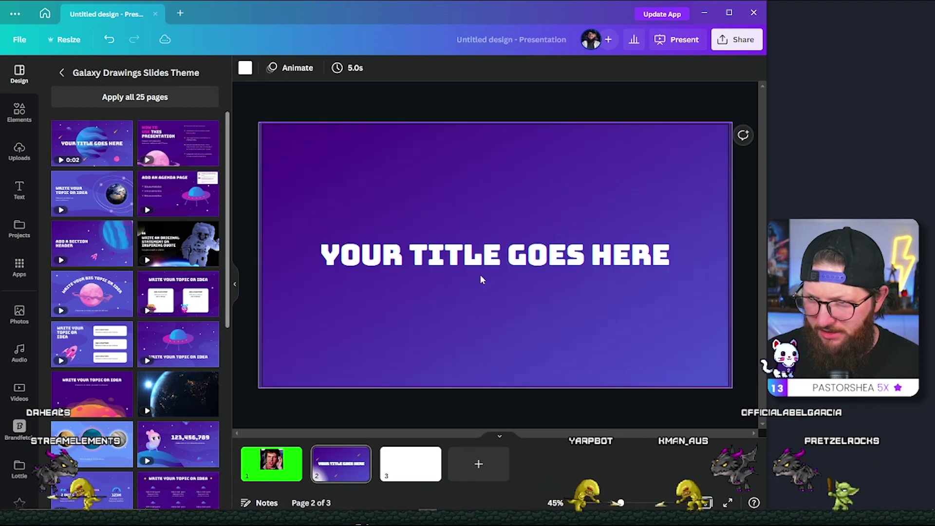
double_click(373, 259)
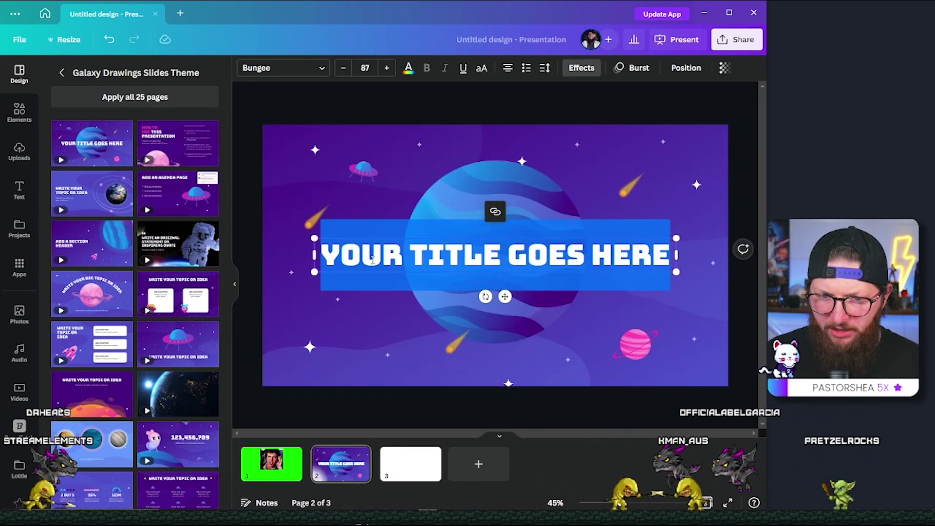
scroll(161, 244, "down", 5)
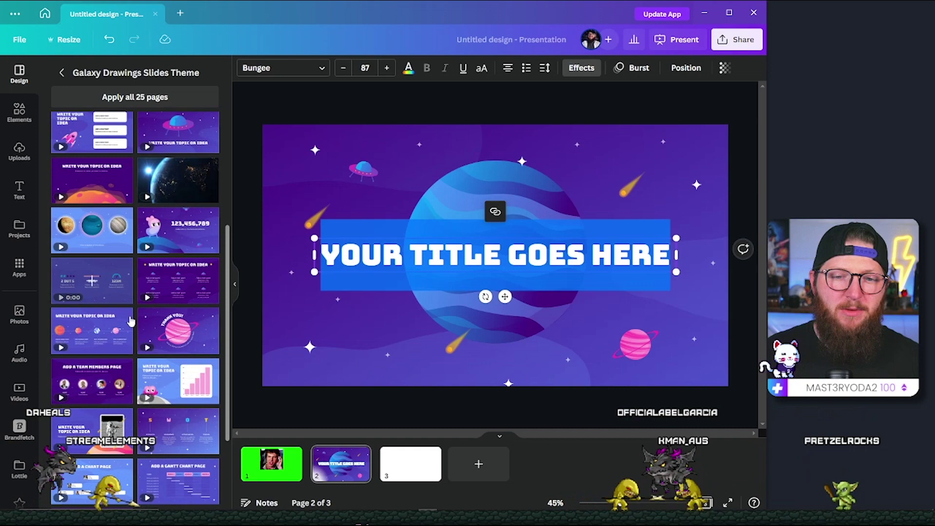
scroll(179, 327, "down", 3)
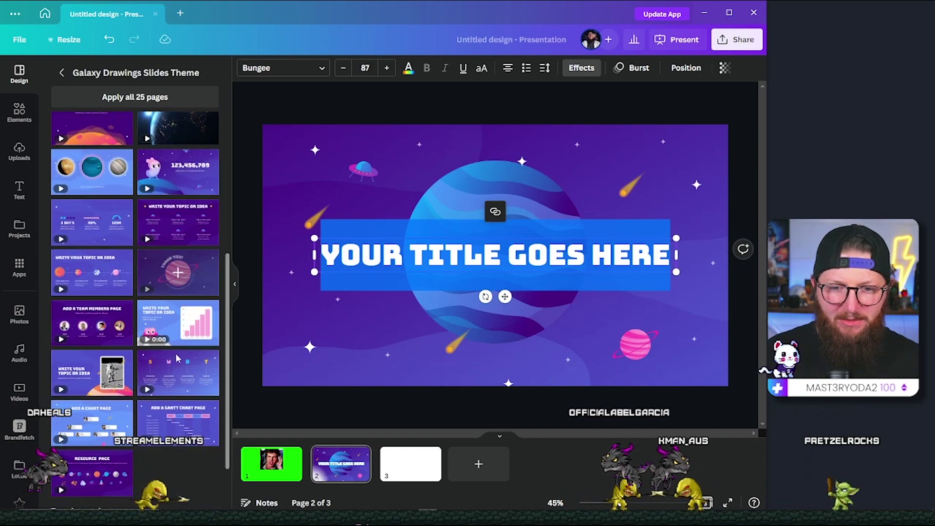
scroll(108, 341, "up", 8)
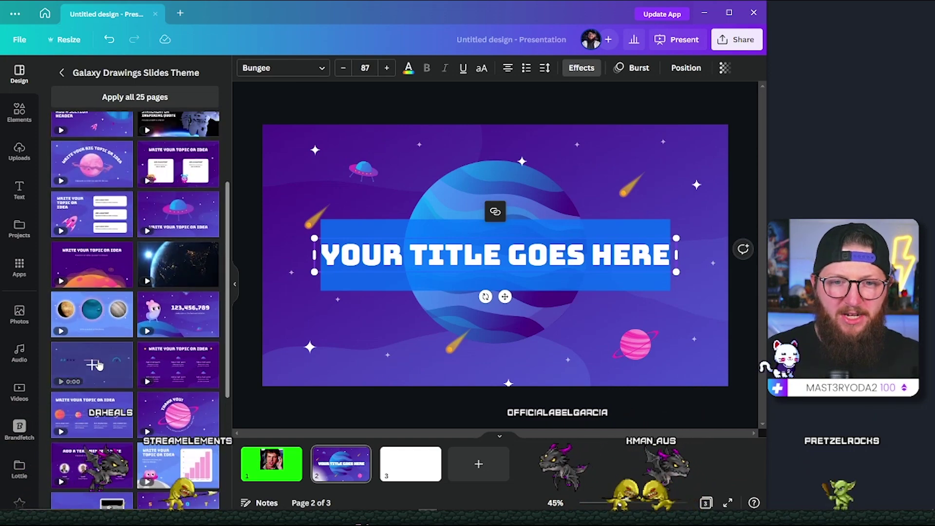
- Return to the 'space' template results and scroll through them
left_click(62, 72)
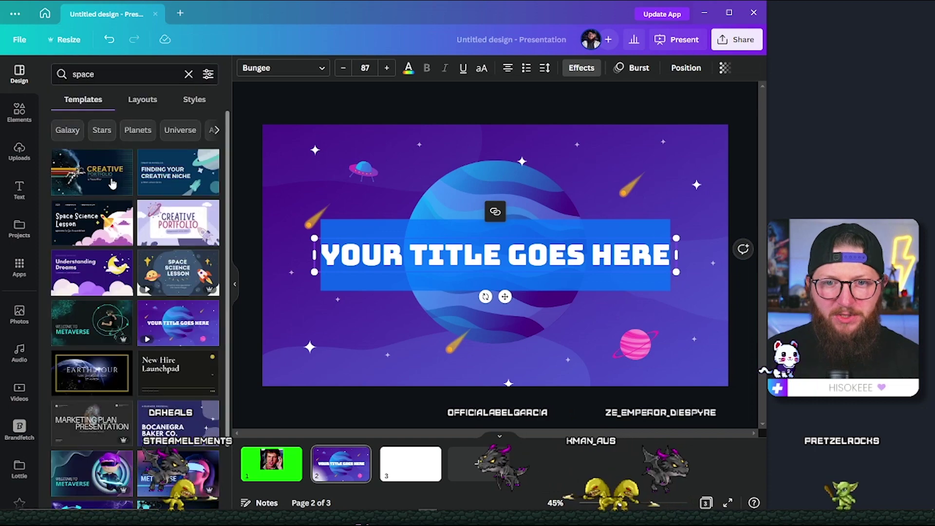
scroll(121, 318, "down", 7)
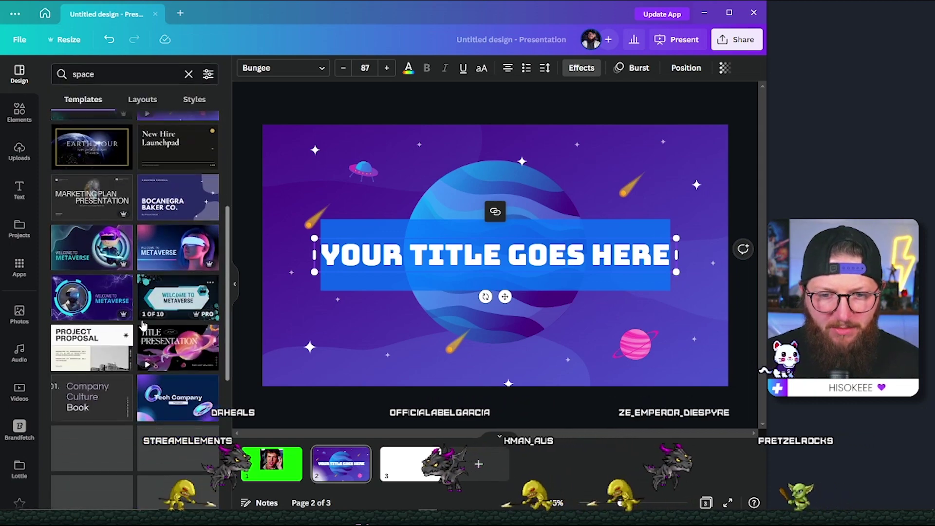
scroll(149, 323, "down", 1)
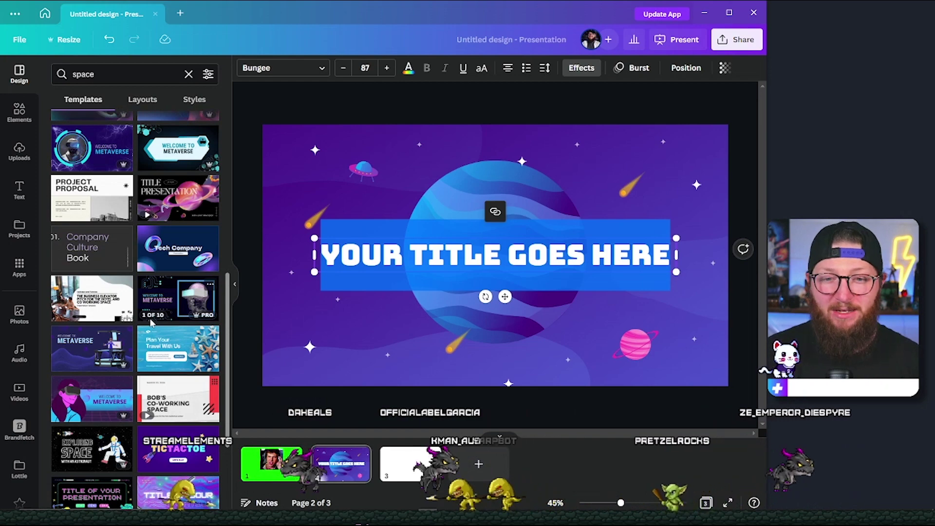
scroll(163, 354, "down", 3)
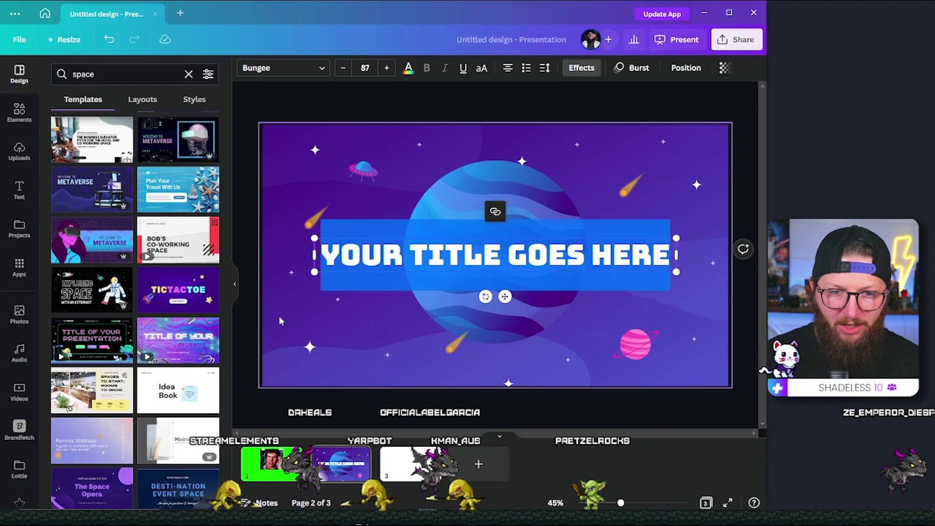
- Paste the copied title onto green slide 1 and move it below the Star Wars GIF
left_click(377, 363)
scroll(449, 331, "up", 2)
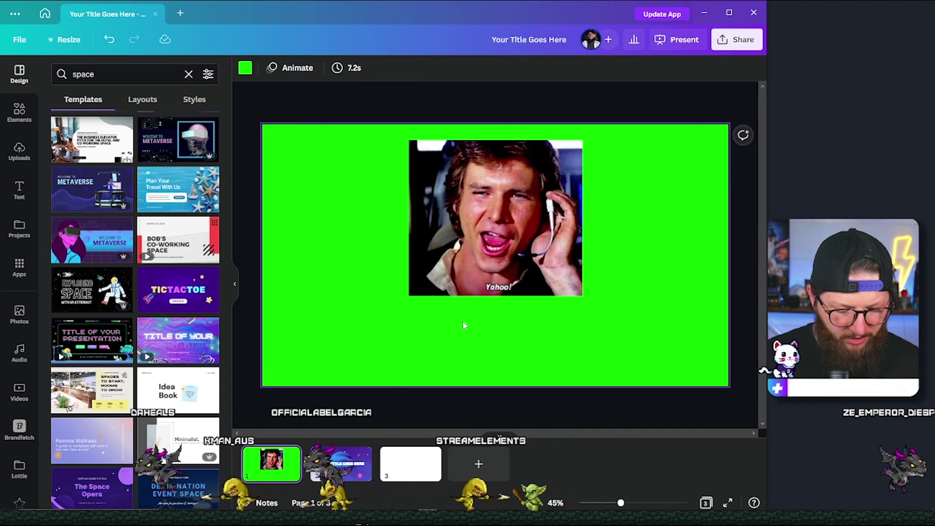
type("YOUR TITLE GOES HERE")
left_click(591, 290)
left_click(590, 258)
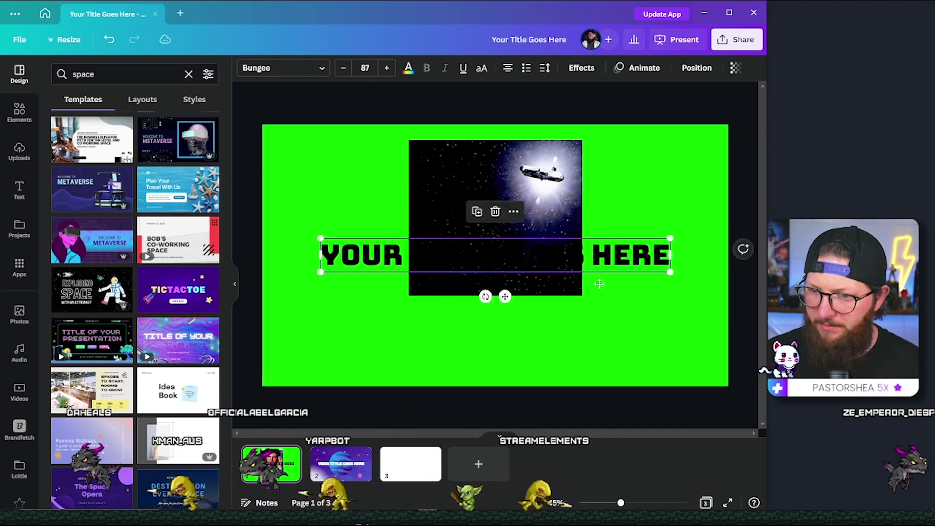
left_click_drag(590, 258, 592, 334)
- Retype the title as 'NEW' and 'SUB' on two lines
double_click(592, 333)
type("NEW")
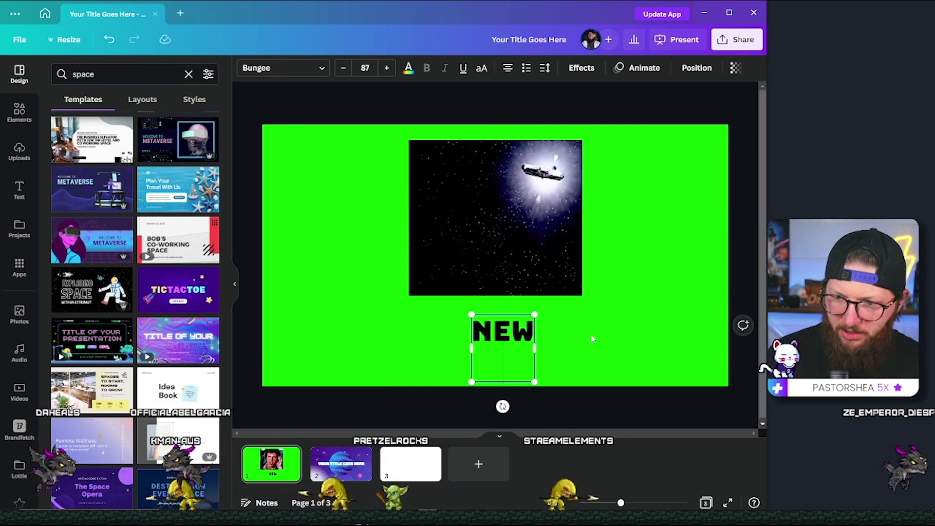
key("Return")
type("SUB")
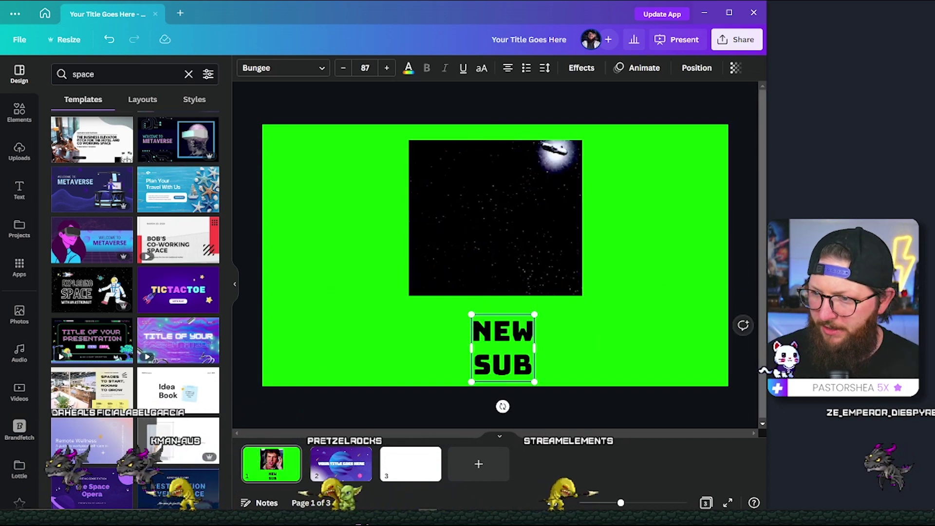
left_click(640, 399)
left_click(502, 347)
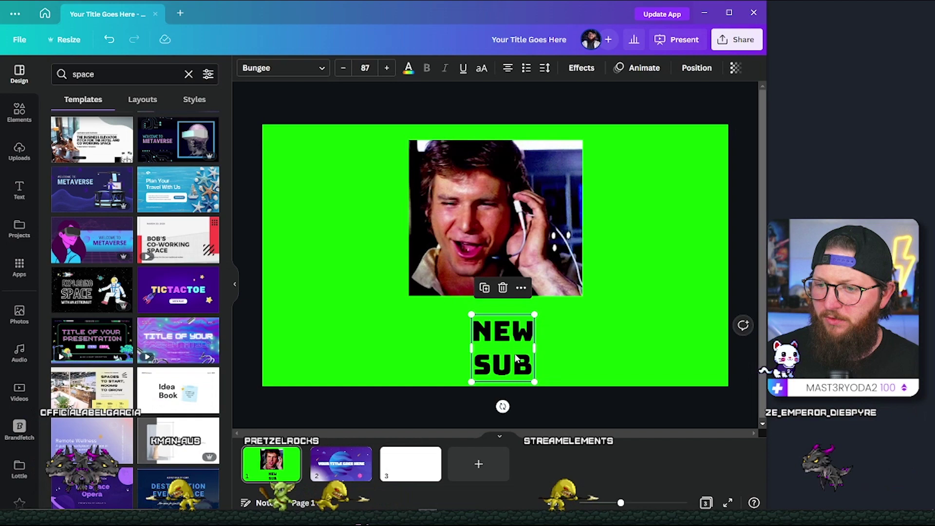
- Turn the NEW SUB text white, enlarge it to size 124, and shift it up and left
left_click(408, 71)
left_click(117, 267)
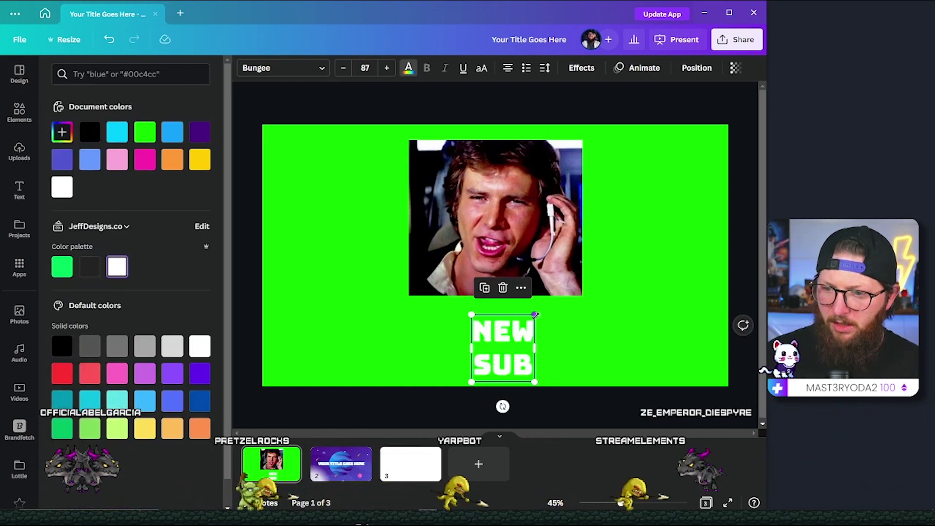
left_click_drag(534, 314, 565, 290)
left_click(563, 210)
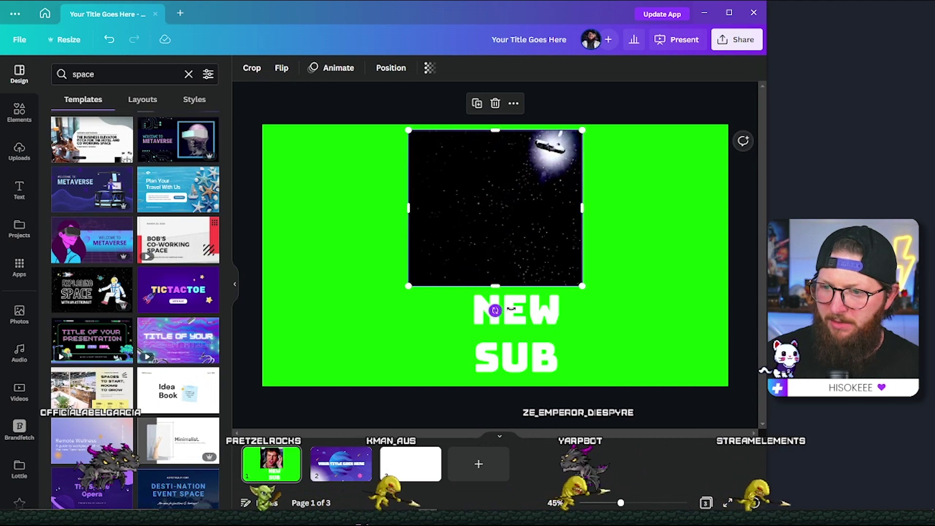
left_click_drag(526, 372, 460, 342)
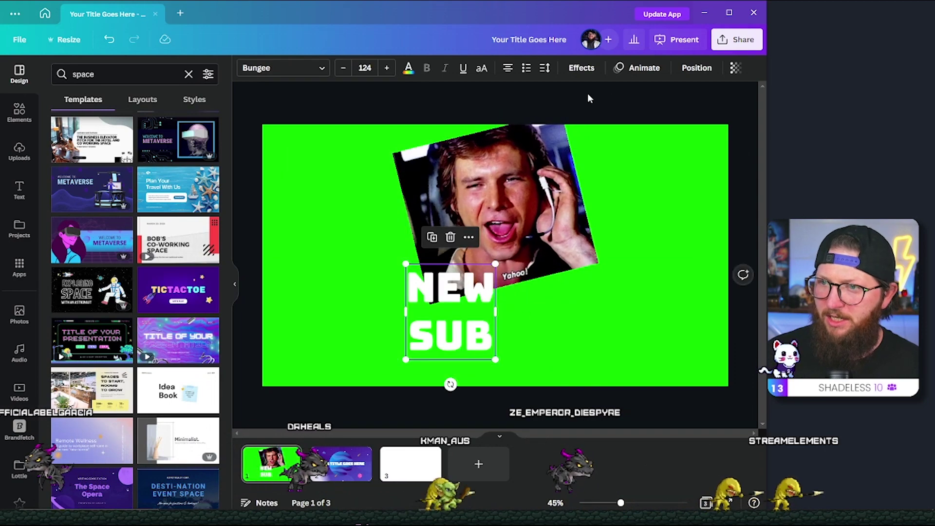
- Give the NEW SUB title a black drop shadow with offset 60, direction -48, transparency 100
left_click(581, 67)
left_click(125, 140)
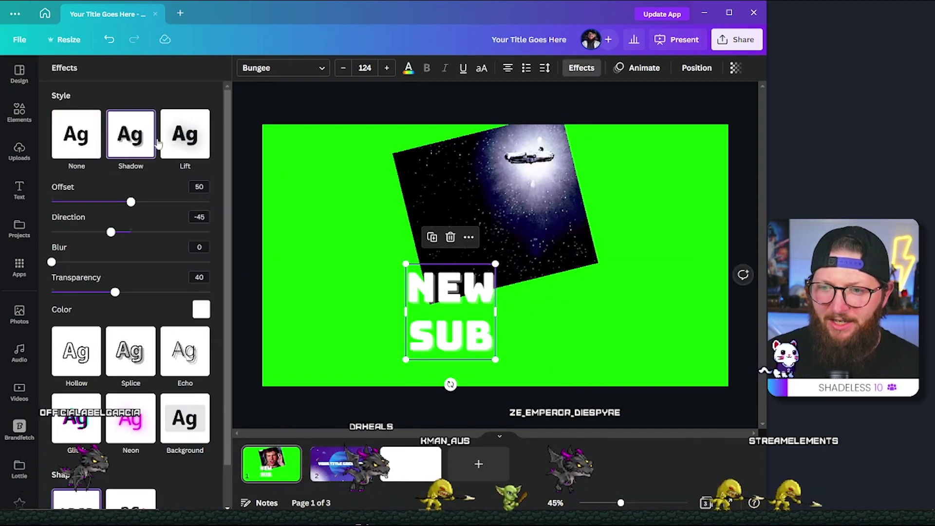
left_click(202, 309)
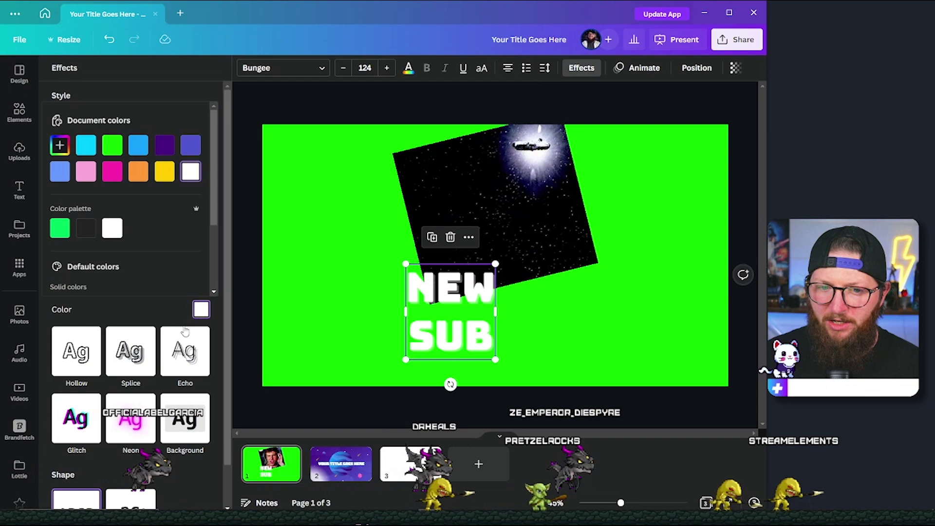
left_click(61, 145)
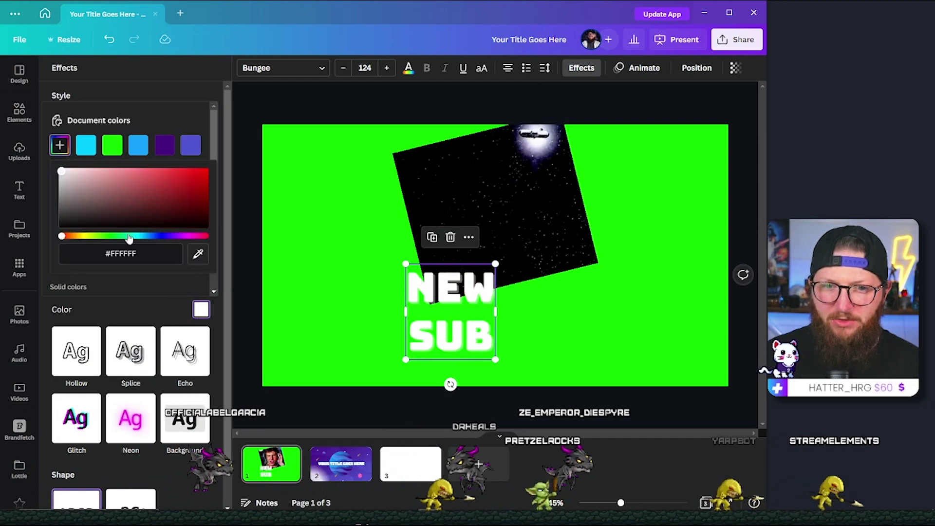
left_click_drag(80, 217, 52, 237)
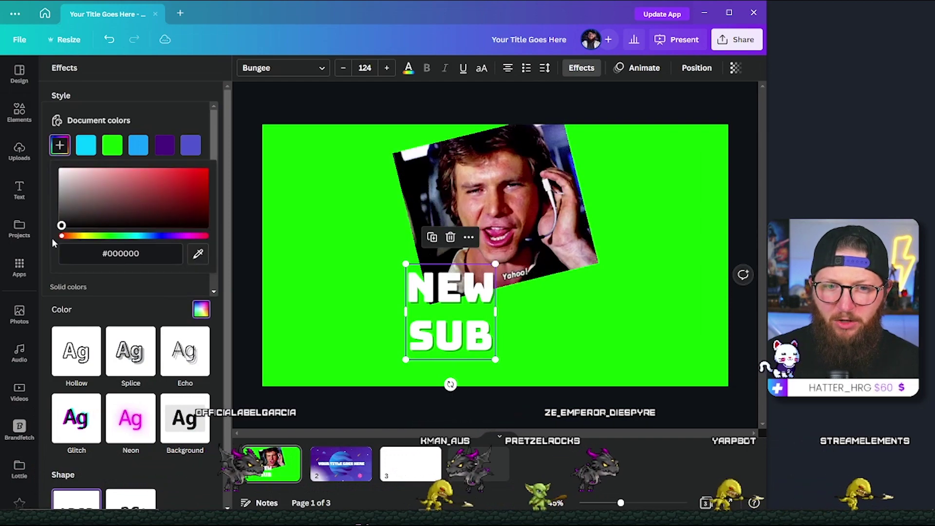
left_click(213, 92)
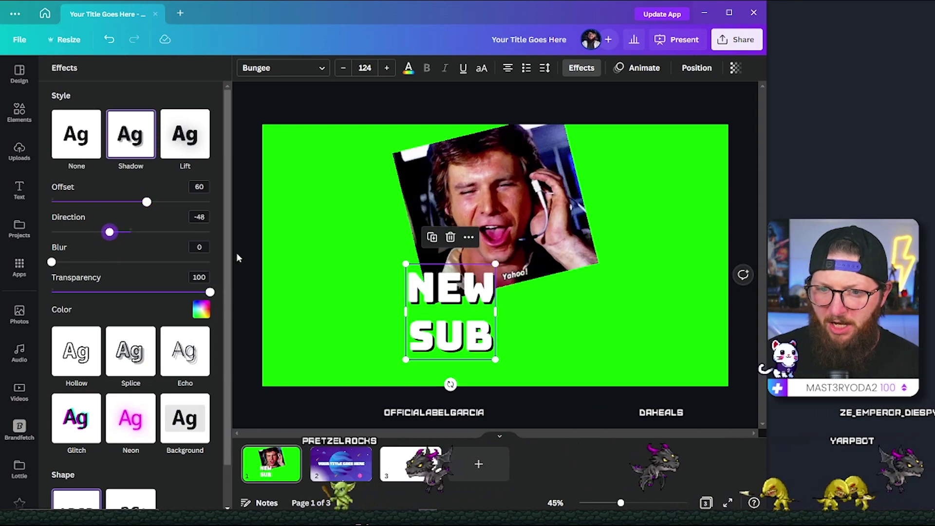
left_click(248, 259)
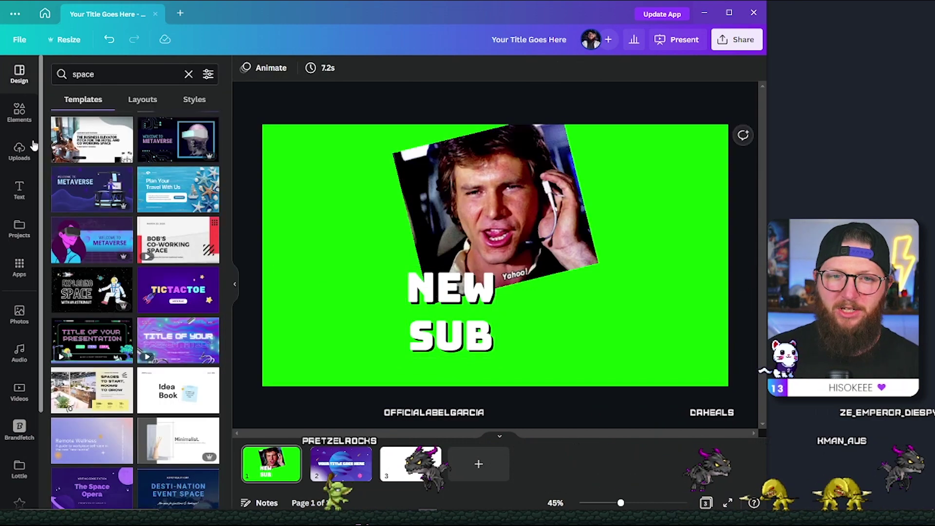
- Add a sparkle graphic from a 'stars' Elements search and shrink it above NEW SUB
left_click(19, 113)
left_click(118, 73)
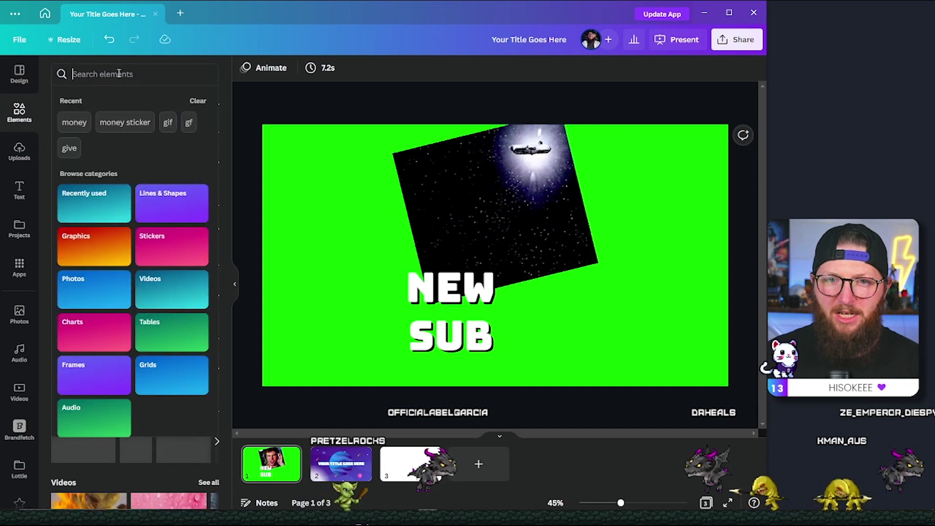
type("stars")
key("Return")
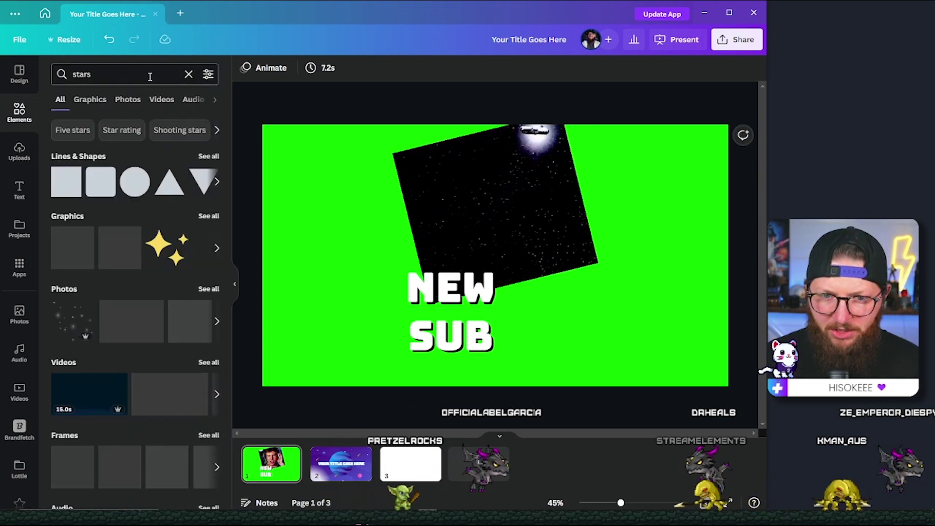
scroll(132, 349, "down", 2)
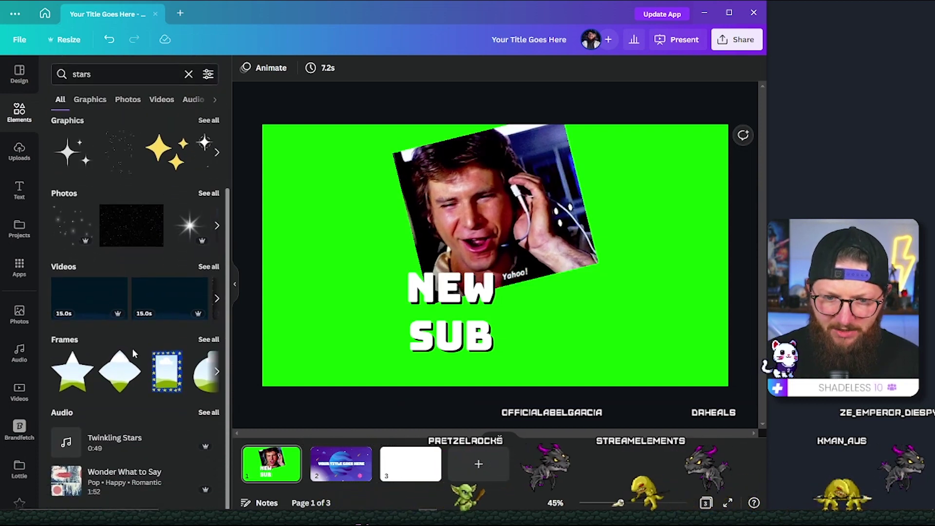
scroll(184, 284, "up", 2)
left_click(208, 215)
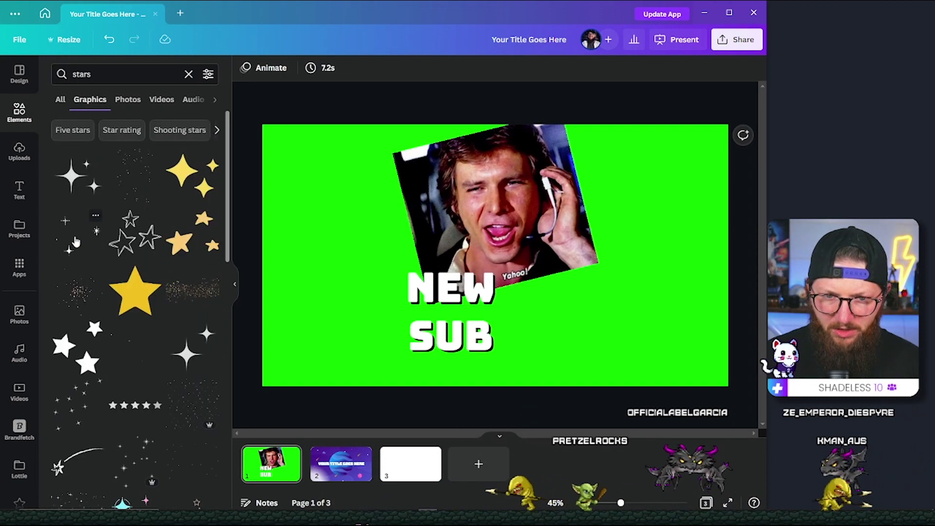
left_click(121, 177)
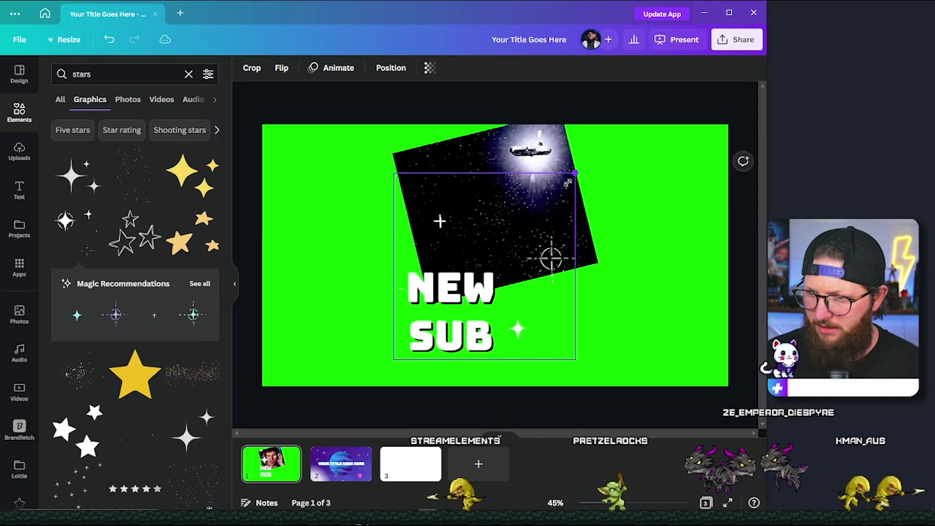
left_click_drag(568, 183, 523, 227)
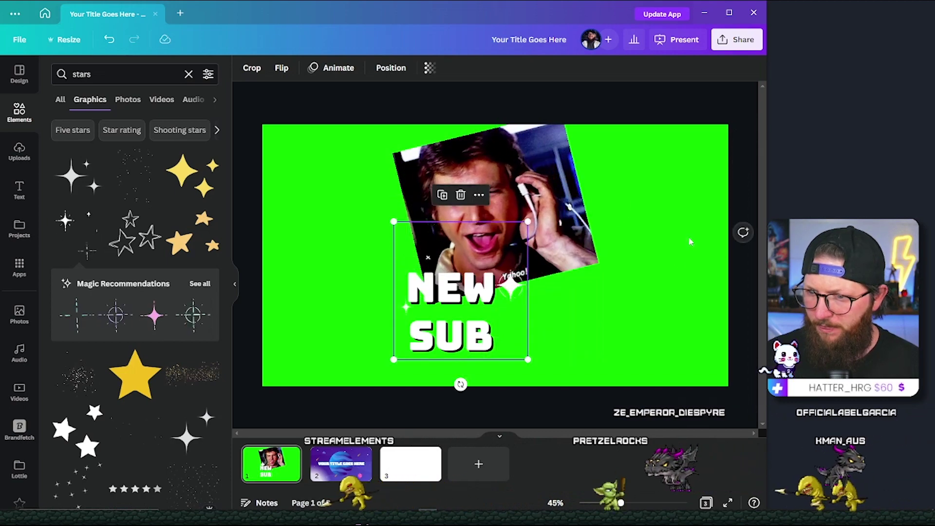
- Select the photo, sparkle and NEW SUB text together, then clear the selection
left_click(690, 100)
left_click_drag(393, 101, 494, 480)
left_click(617, 104)
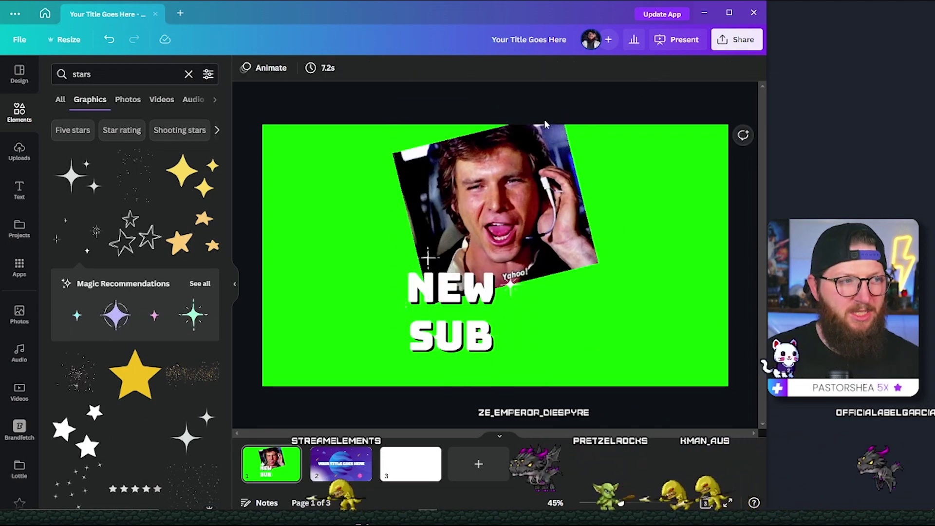
left_click_drag(397, 99, 557, 298)
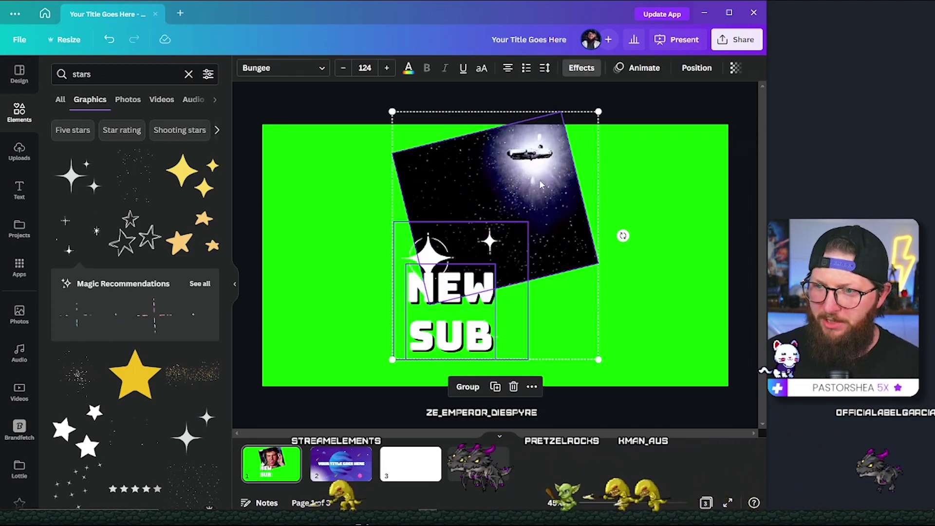
left_click(593, 104)
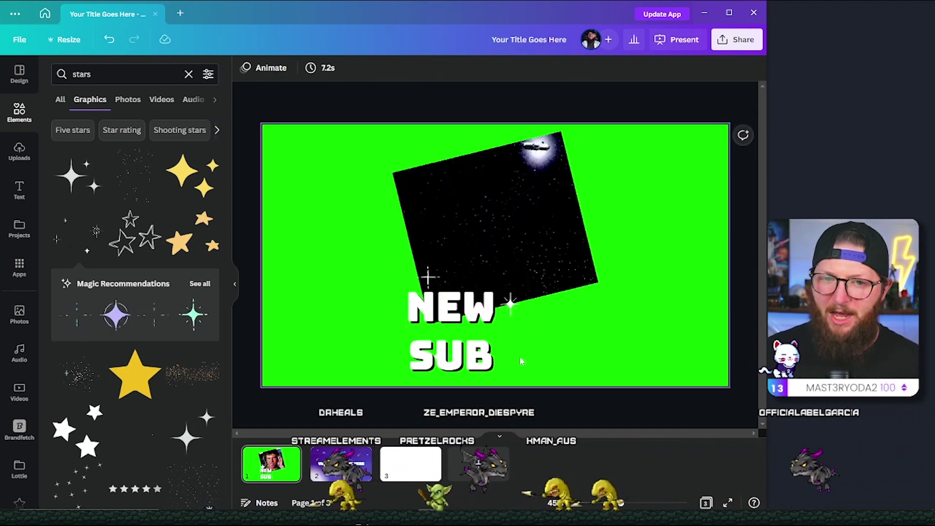
left_click(18, 190)
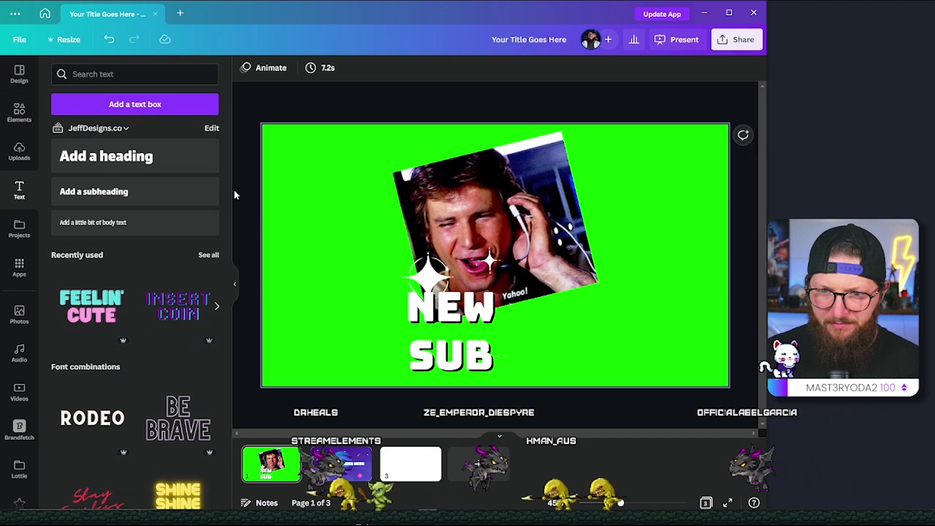
left_click(119, 233)
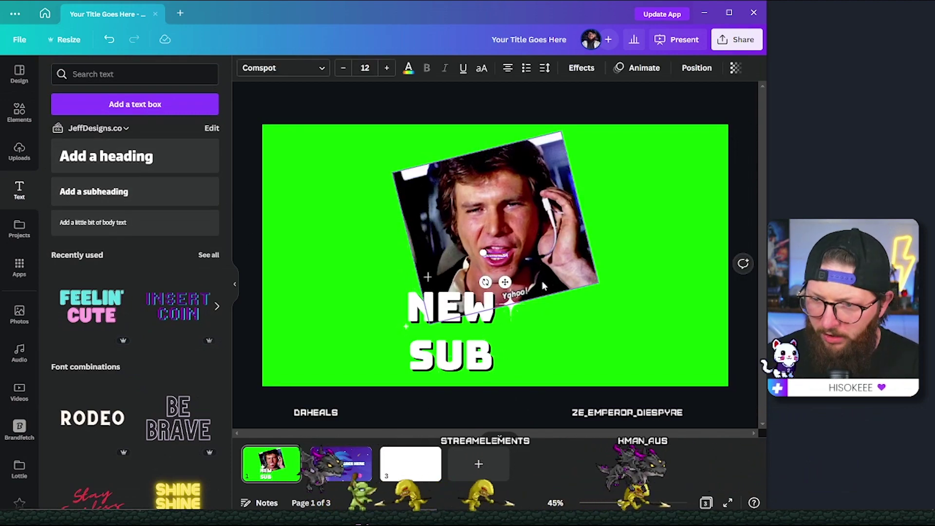
left_click(619, 117)
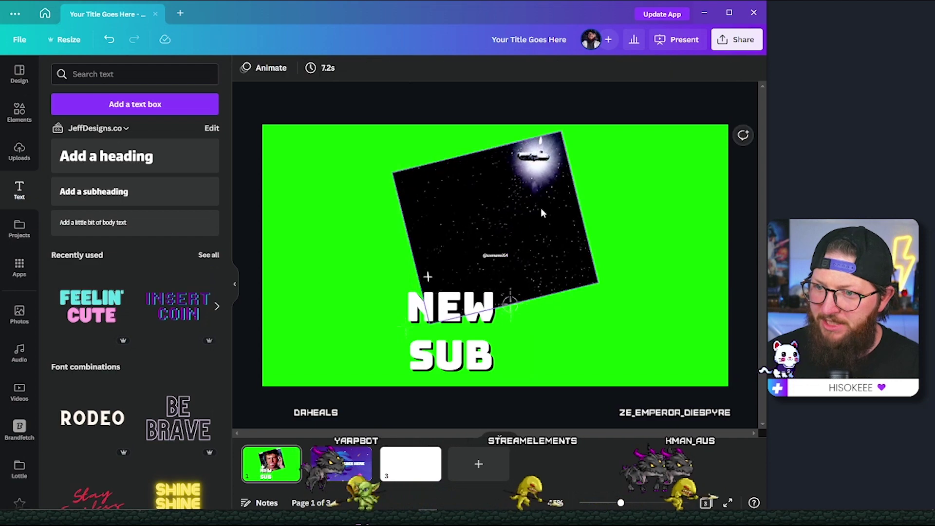
left_click(502, 257)
left_click_drag(509, 260, 617, 343)
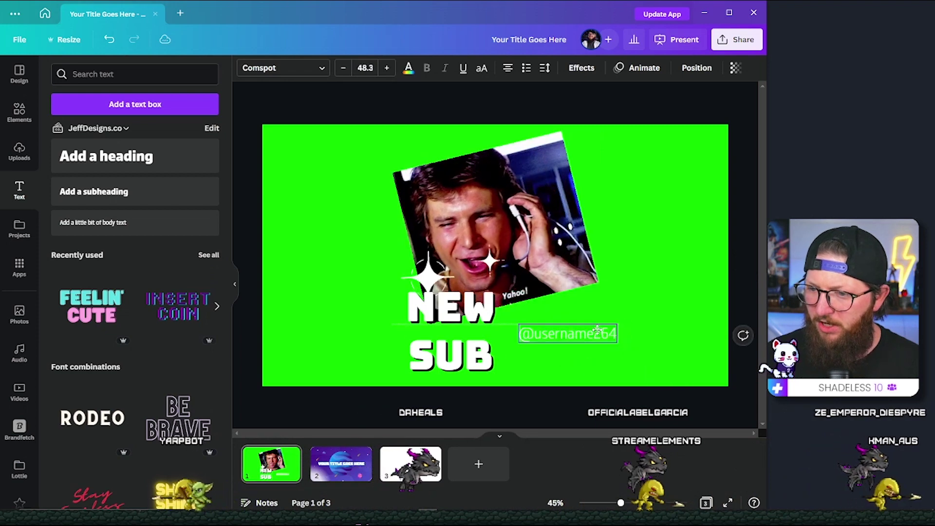
left_click(617, 98)
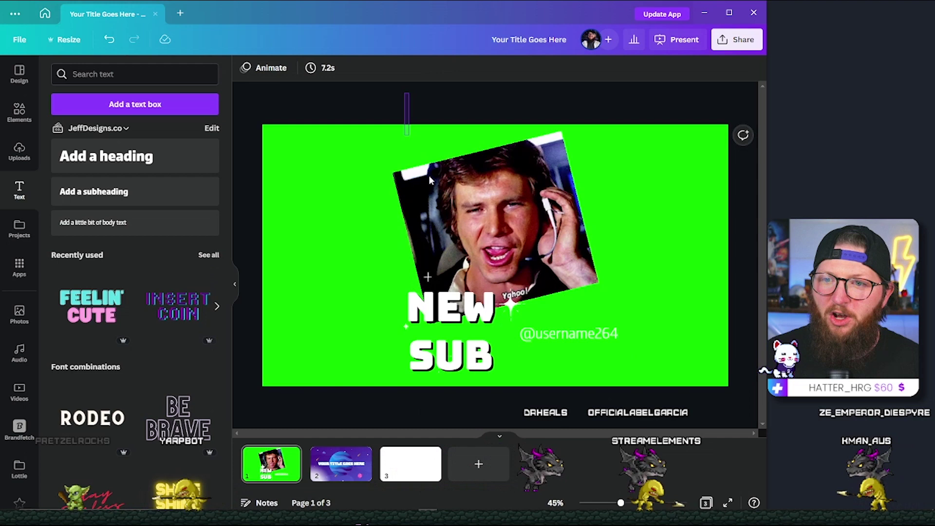
left_click(486, 219)
key("Escape")
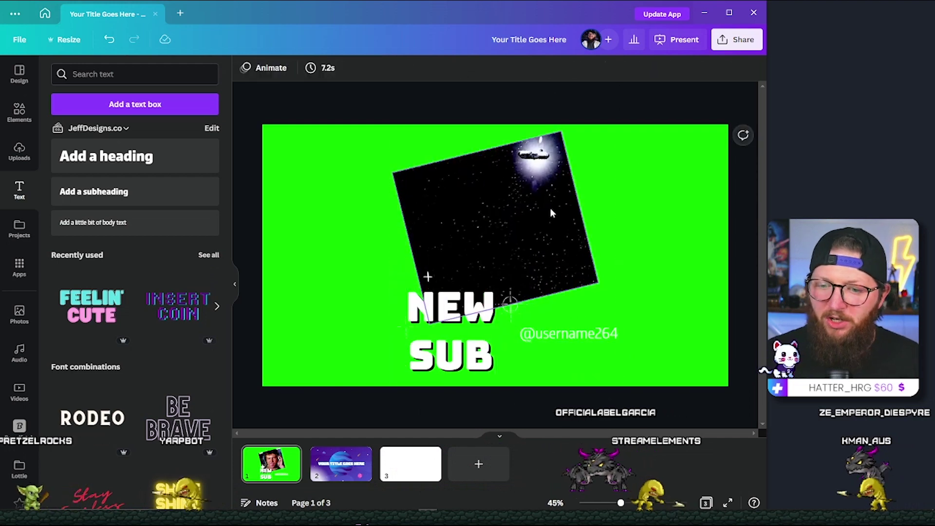
- Delete the space-themed page 2 and the blank page, then duplicate the green alert page with Ctrl+D
left_click(359, 458)
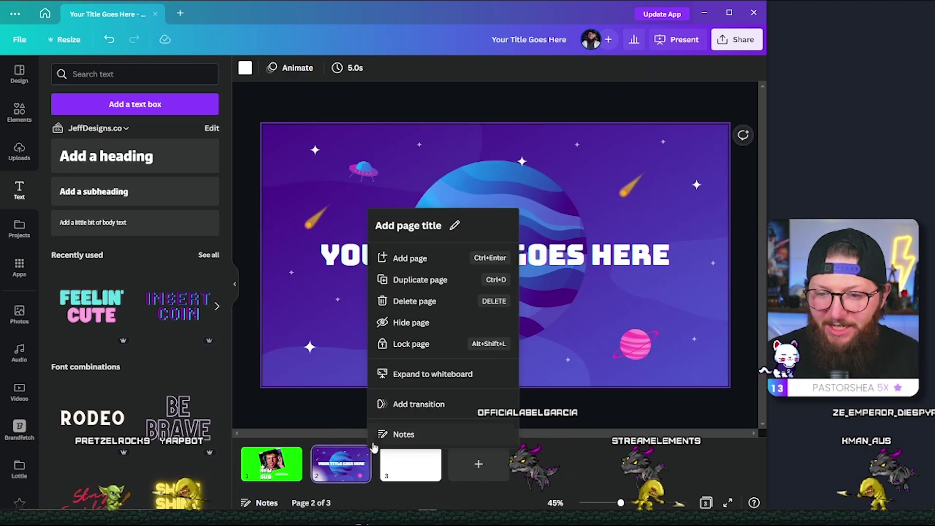
left_click(340, 472)
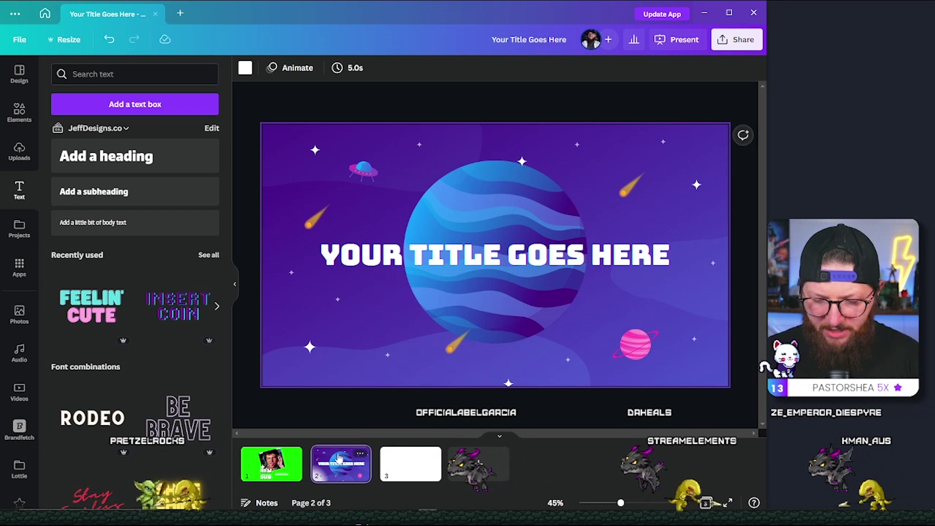
key("Delete")
key("Delete")
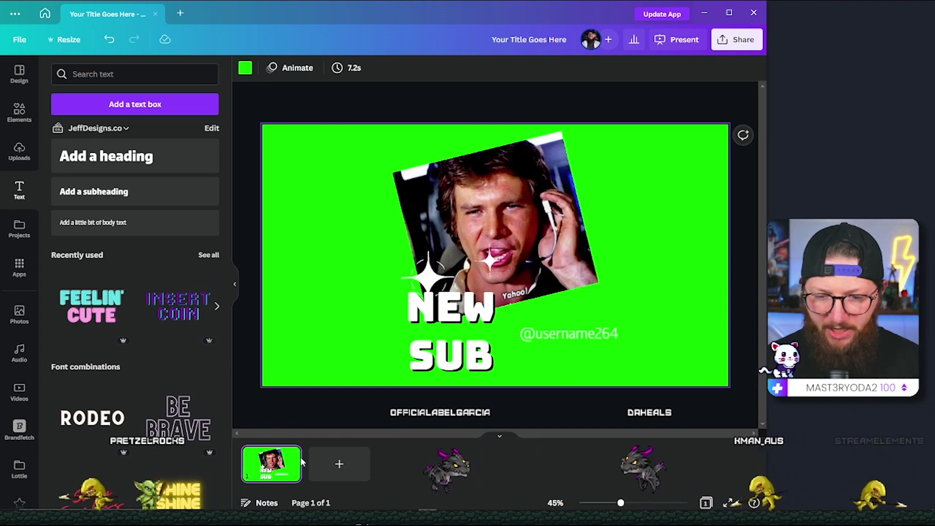
key("ctrl+d")
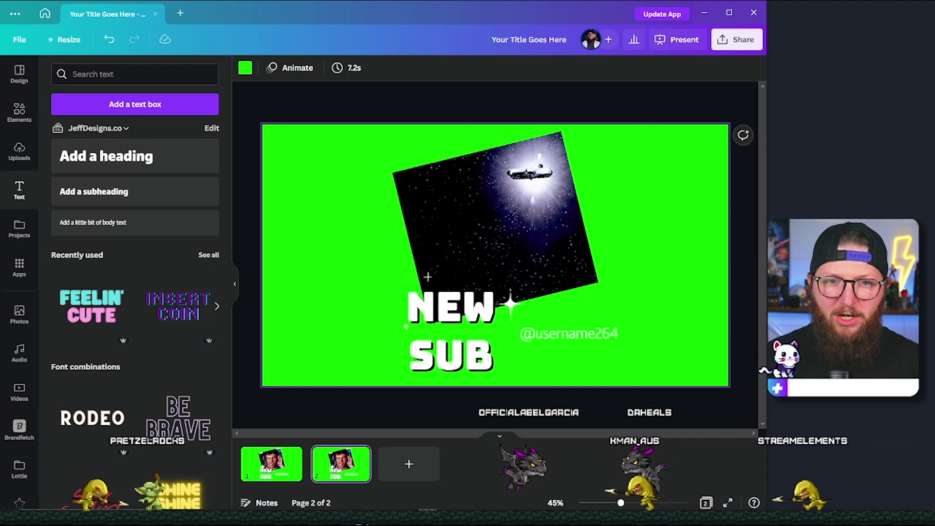
- Search GIPHY for Star Wars GIFs, trying 'money' and 'coin' before the plain search
scroll(18, 402, "down", 3)
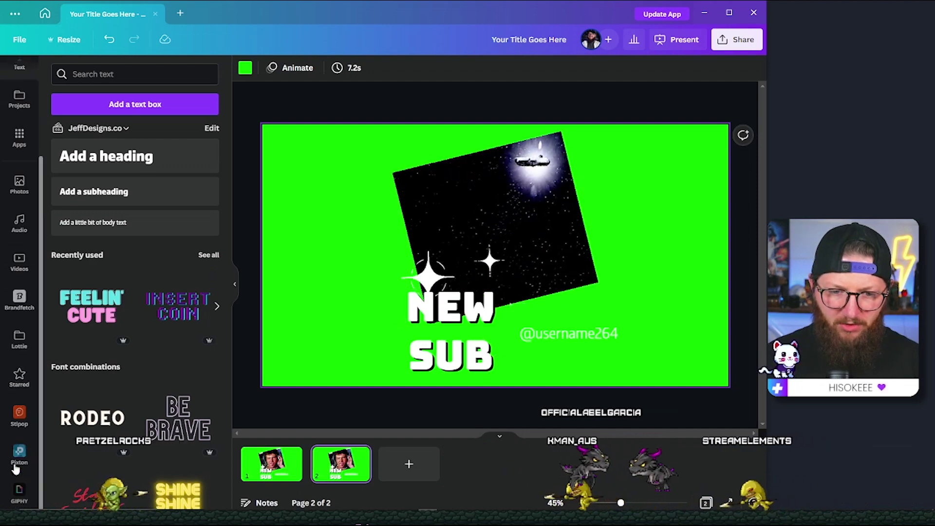
left_click(18, 494)
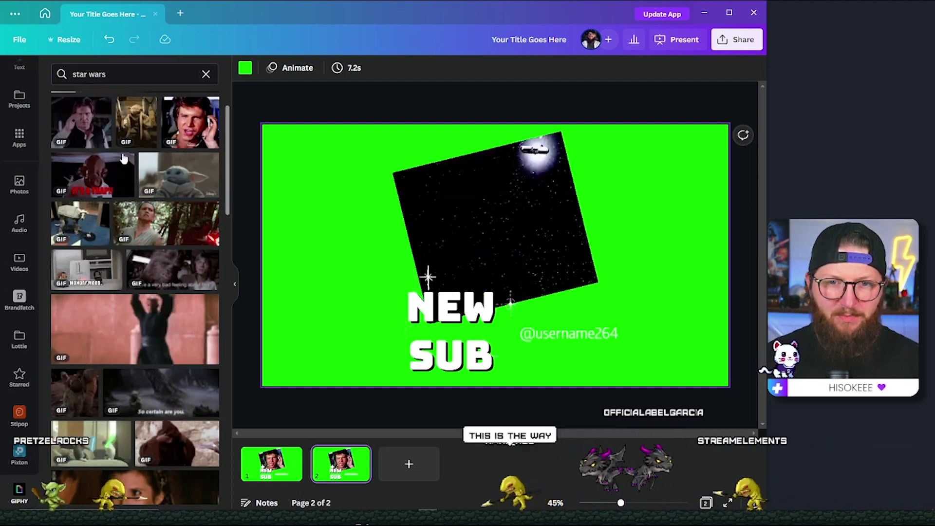
left_click(135, 75)
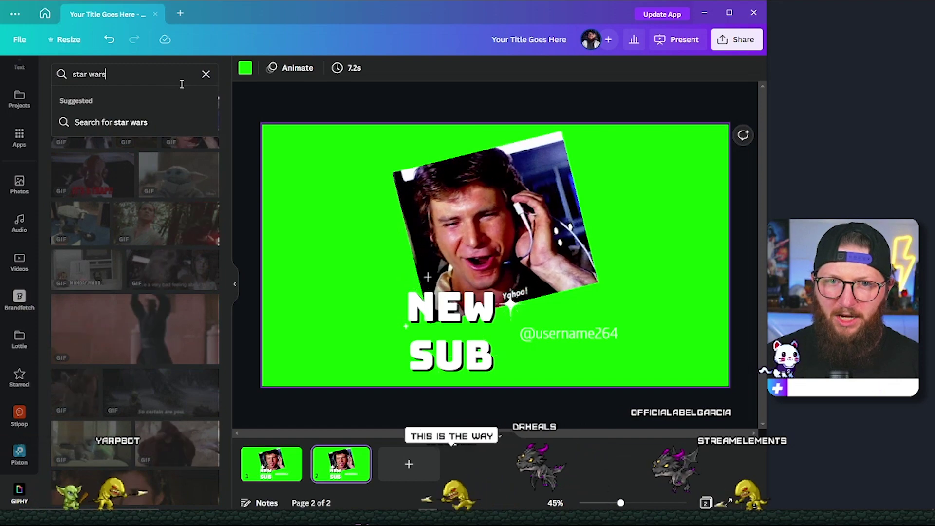
type("money")
key("Return")
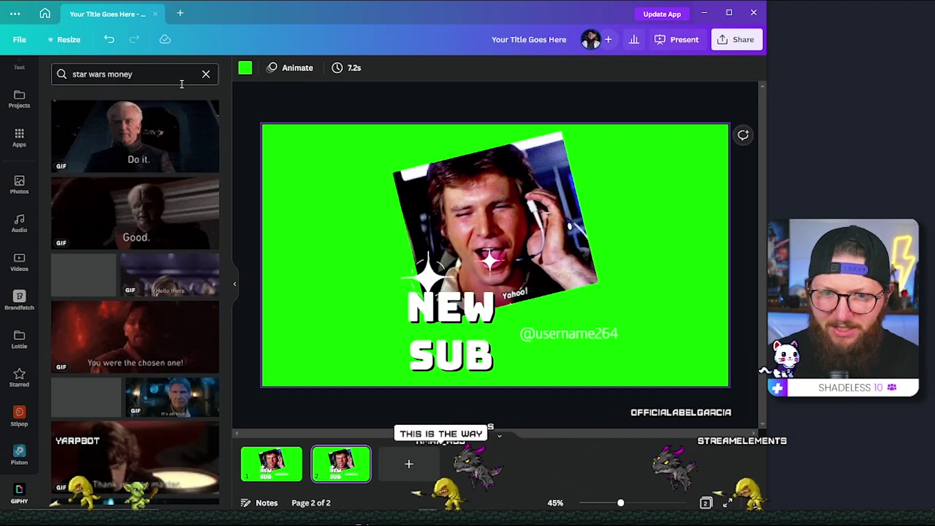
scroll(135, 278, "down", 5)
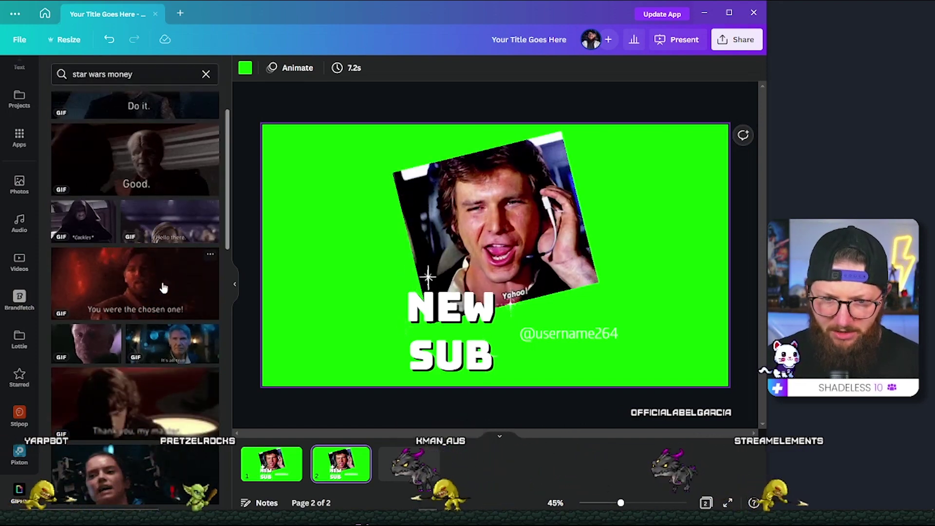
scroll(164, 303, "down", 5)
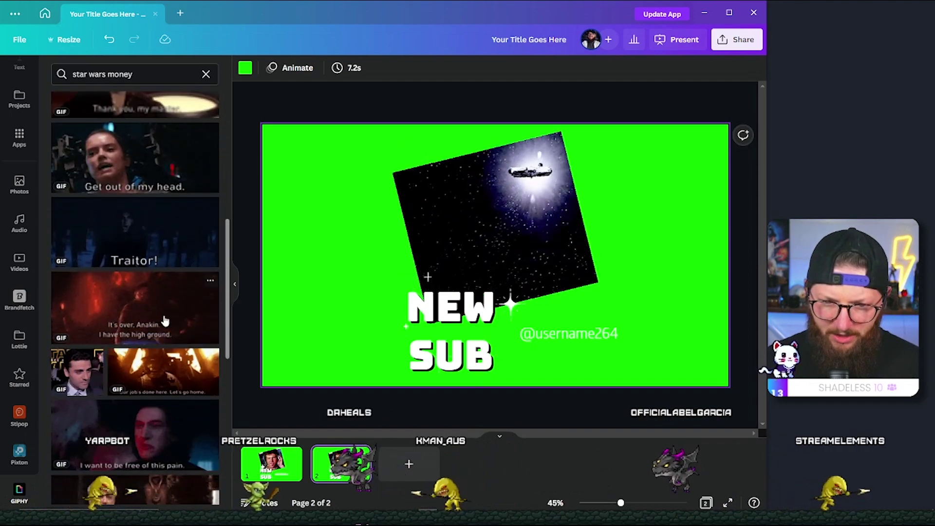
double_click(121, 74)
type("coin")
key("Return")
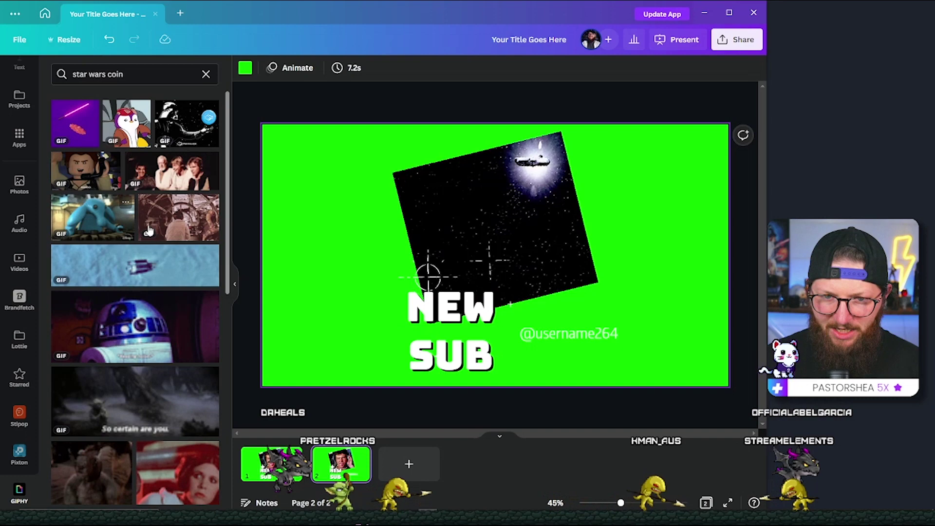
key("BackSpace")
key("BackSpace")
key("BackSpace")
key("BackSpace")
key("BackSpace")
key("Return")
- Add the 'Never tell me the odds' GIF to page 2 and nudge it right
scroll(180, 277, "down", 5)
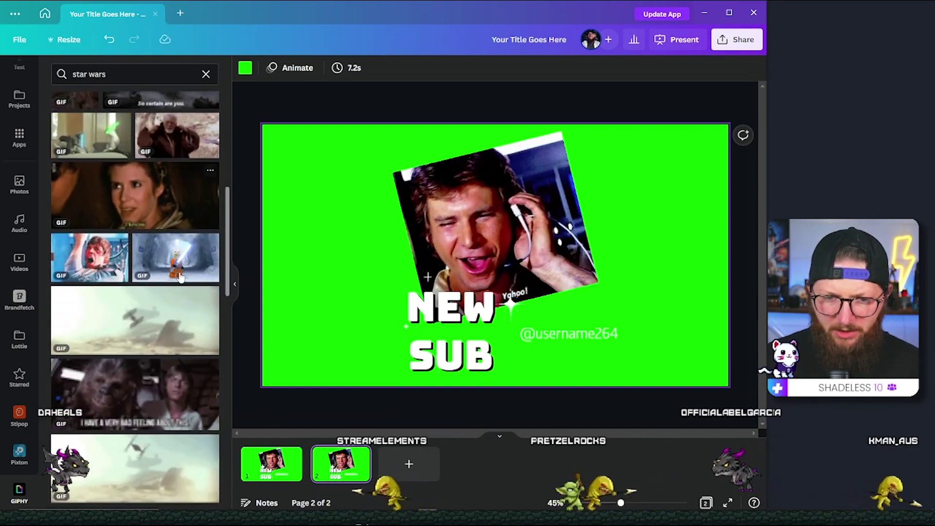
scroll(176, 298, "down", 2)
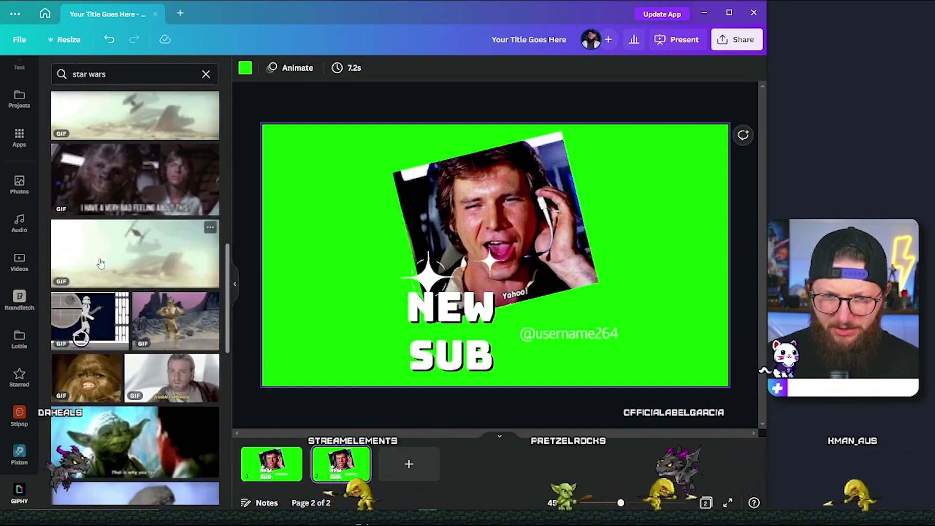
scroll(197, 272, "down", 4)
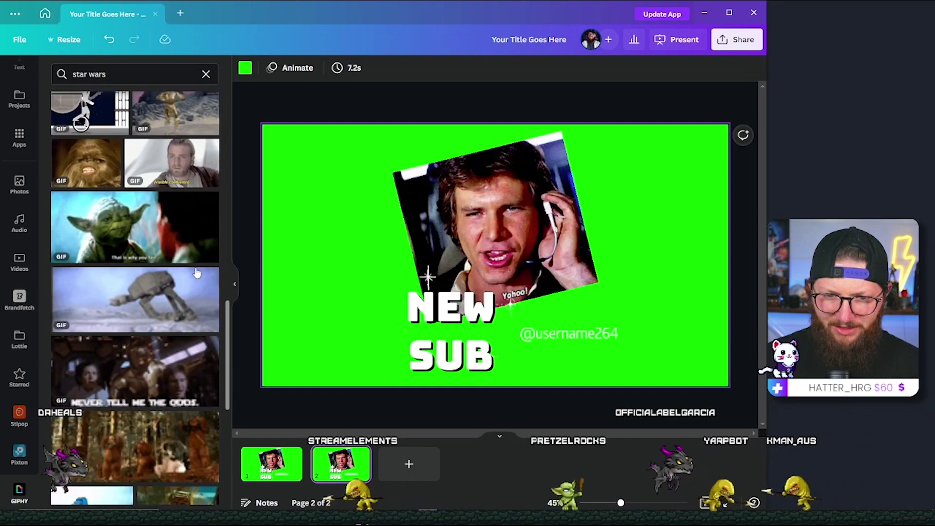
scroll(171, 273, "down", 3)
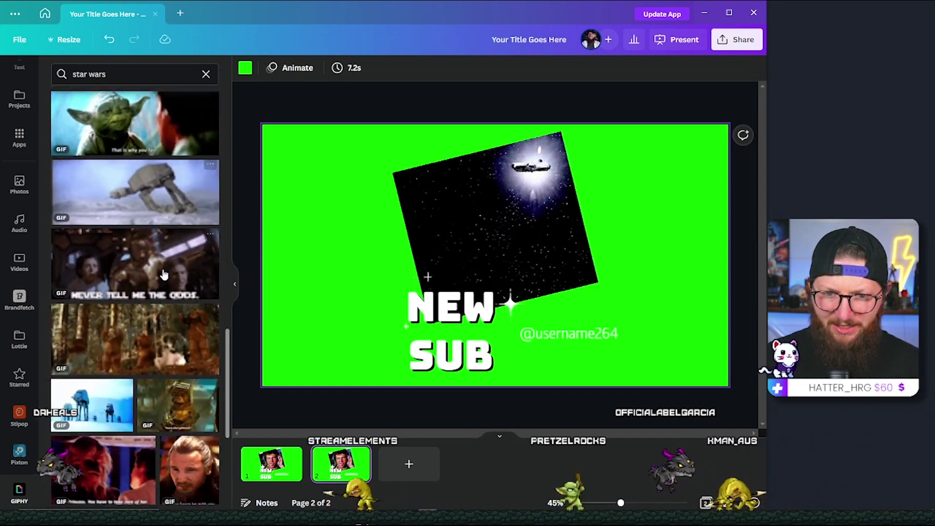
scroll(158, 270, "up", 1)
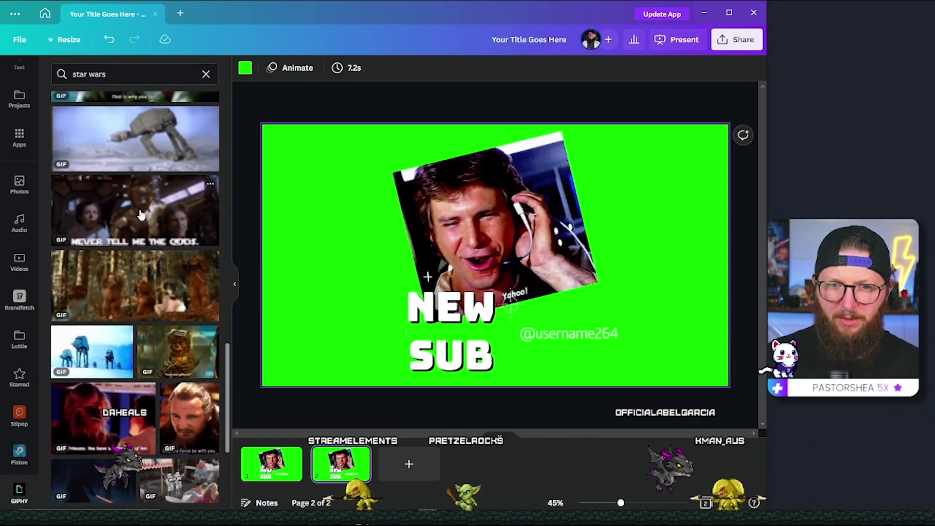
left_click(135, 210)
left_click_drag(544, 230, 560, 267)
- Remove the tilted Han Solo image and move the GIF toward the top of the page
left_click(538, 167)
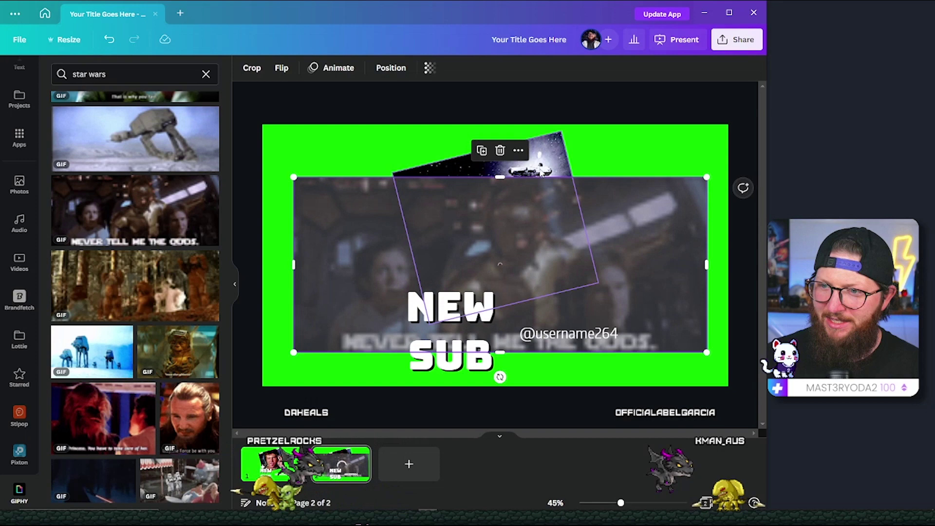
key("Escape")
left_click(556, 227)
left_click_drag(557, 226, 548, 192)
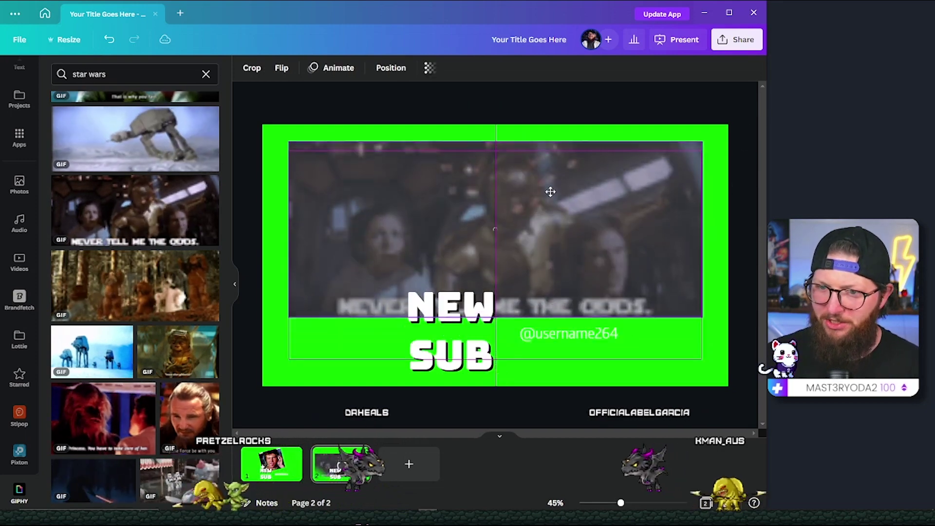
- Change the heading to a larger NEW TIP below the GIF caption and move the username right
left_click_drag(450, 336, 480, 331)
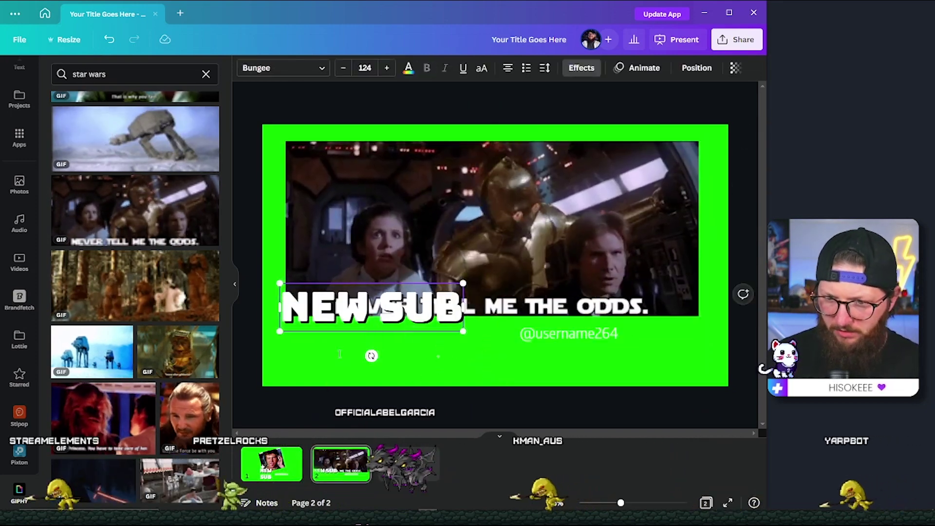
type("TIP")
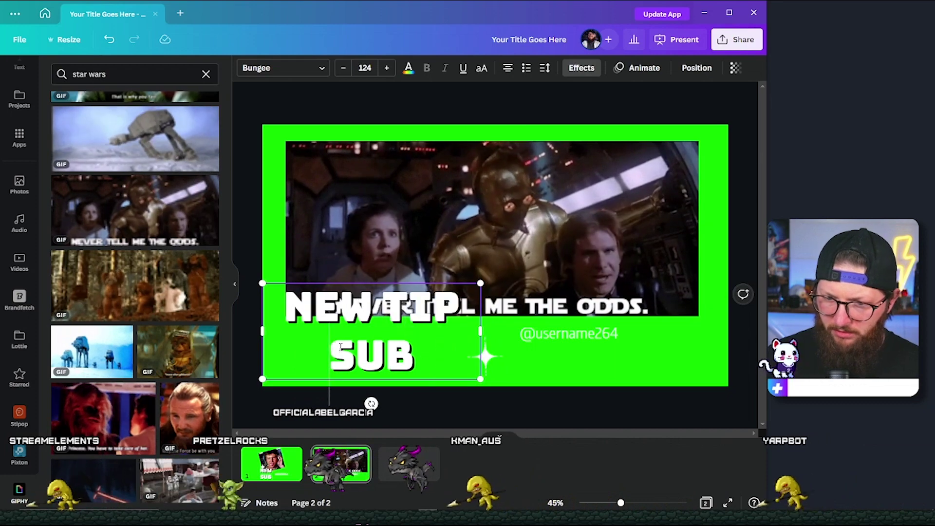
left_click(409, 374)
key("BackSpace")
key("BackSpace")
key("BackSpace")
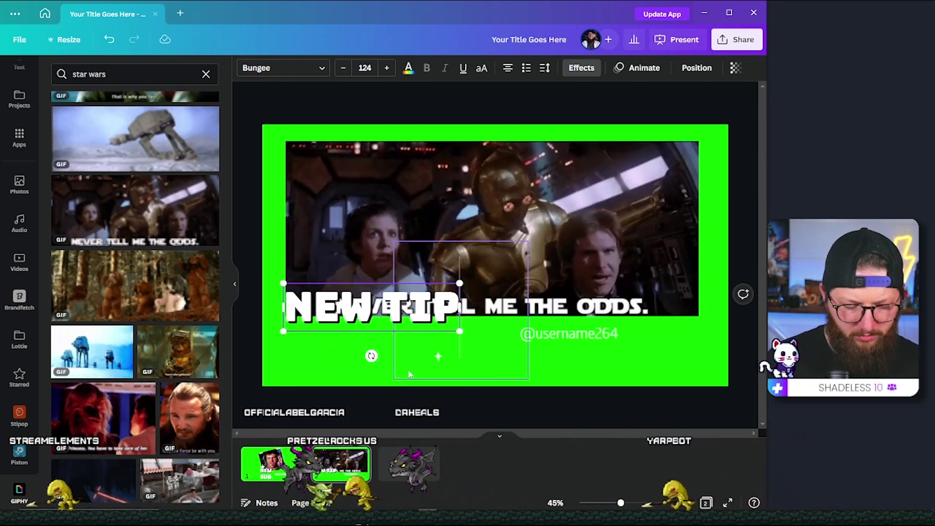
left_click_drag(459, 331, 519, 347)
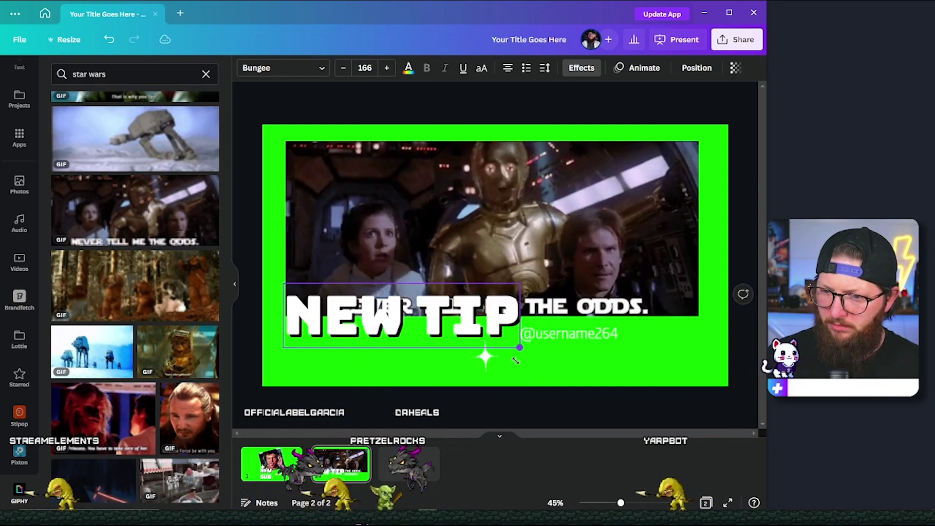
left_click_drag(462, 323, 464, 355)
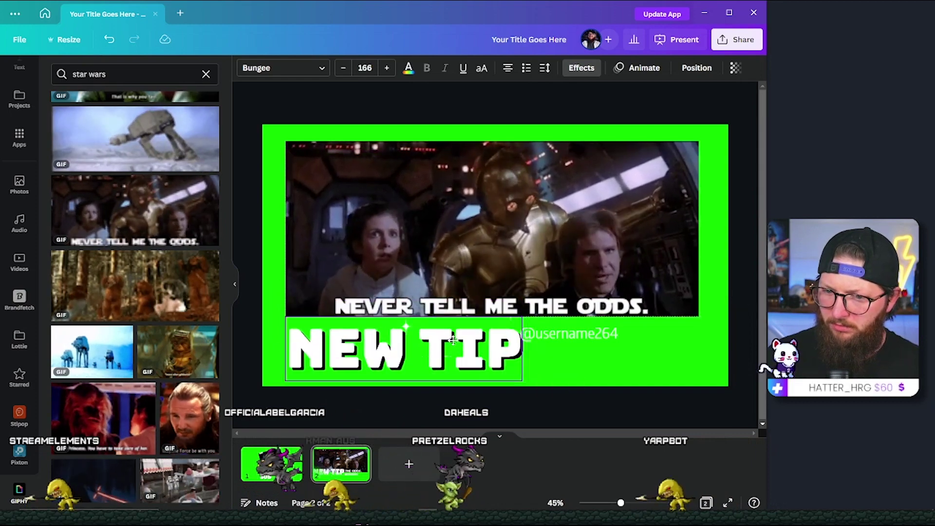
left_click(451, 103)
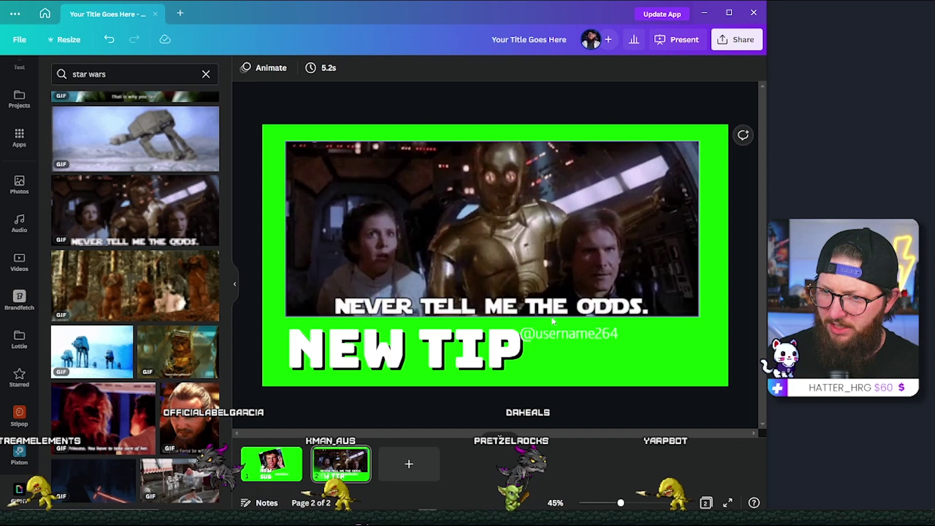
left_click_drag(567, 335, 613, 350)
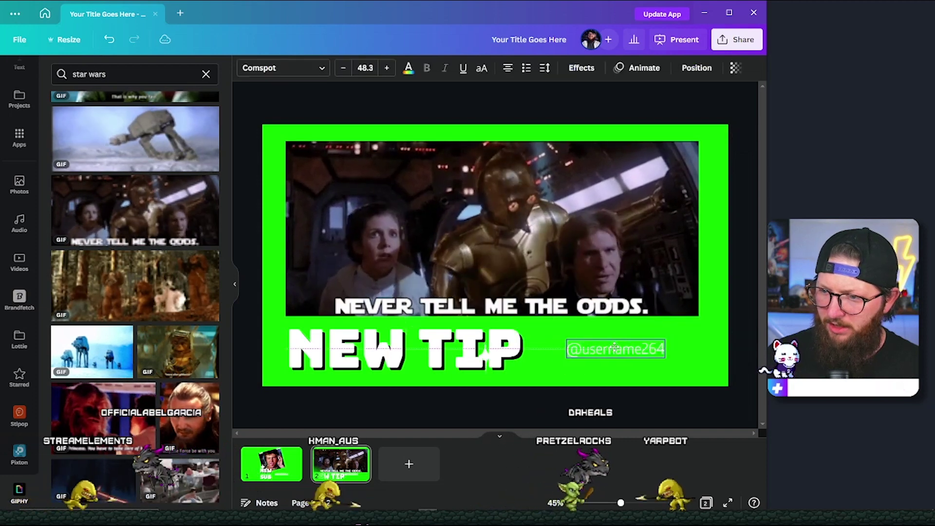
left_click(541, 85)
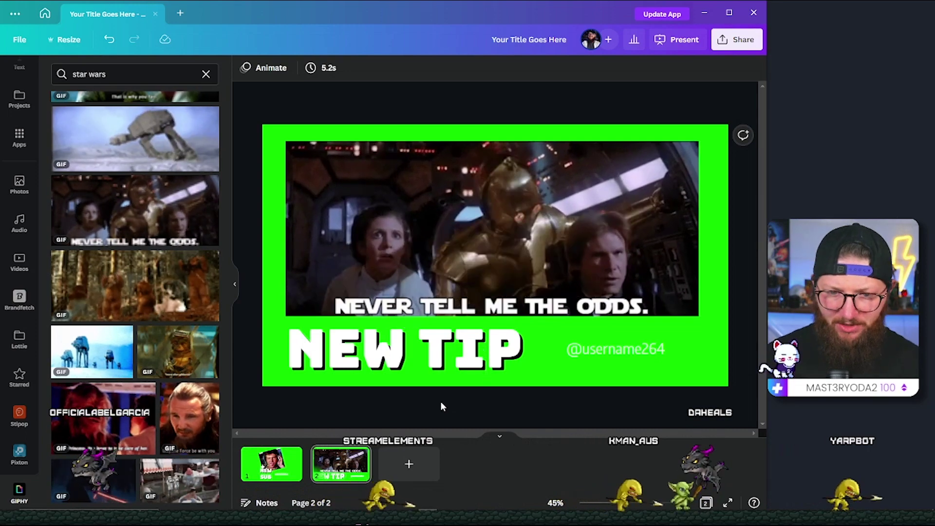
- Delete the username text from page 1
left_click(278, 476)
left_click_drag(352, 91, 681, 413)
left_click(682, 413)
left_click(589, 335)
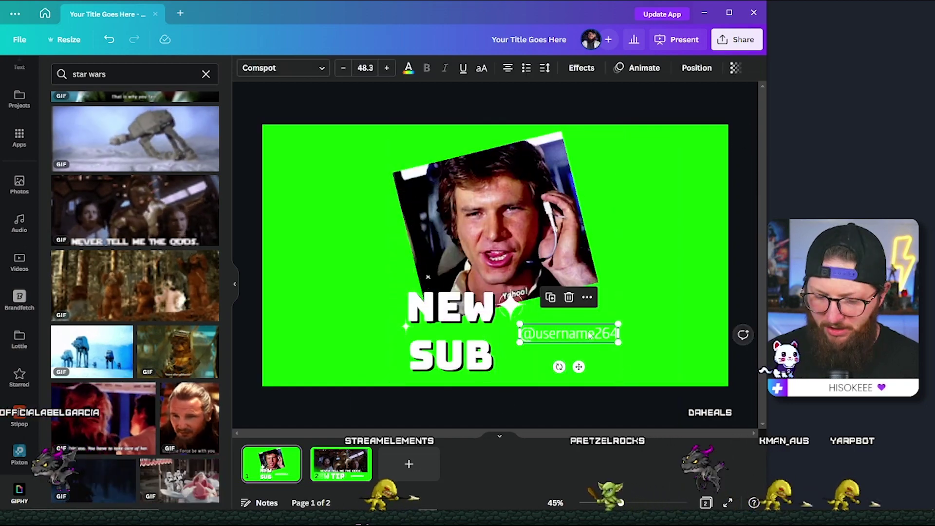
key("Delete")
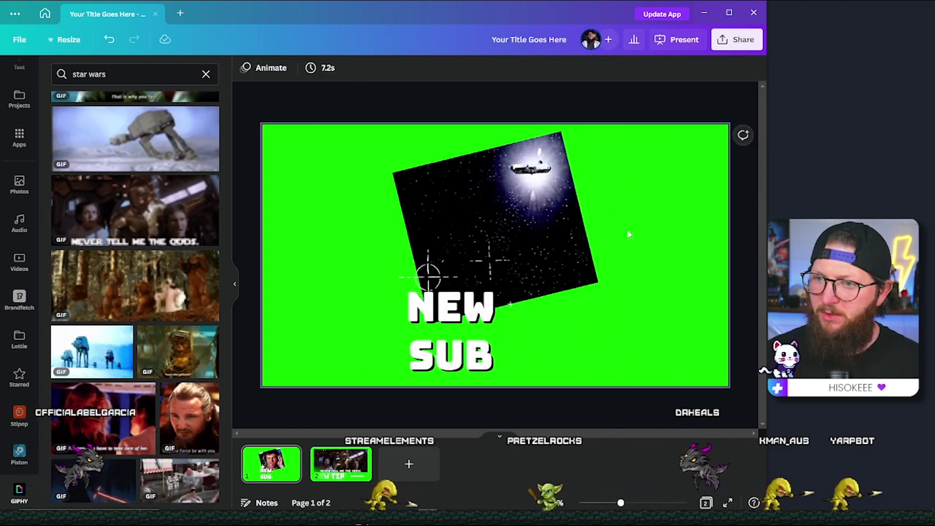
- Download page 1 as an MP4 Video from the Share menu
left_click(733, 40)
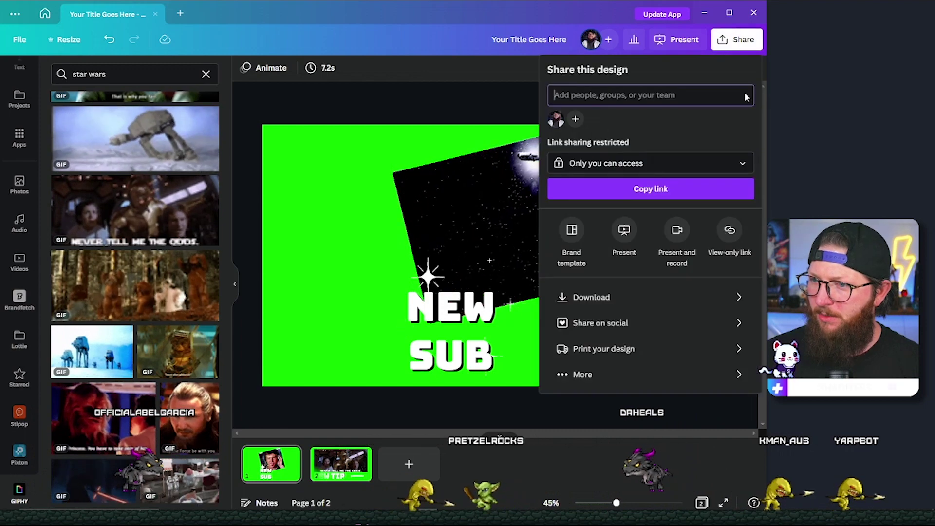
left_click(602, 296)
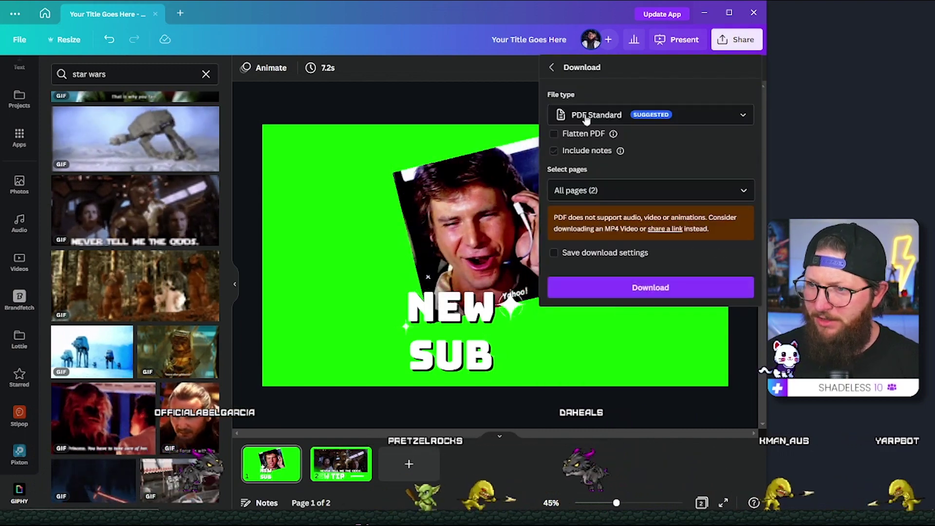
left_click(627, 190)
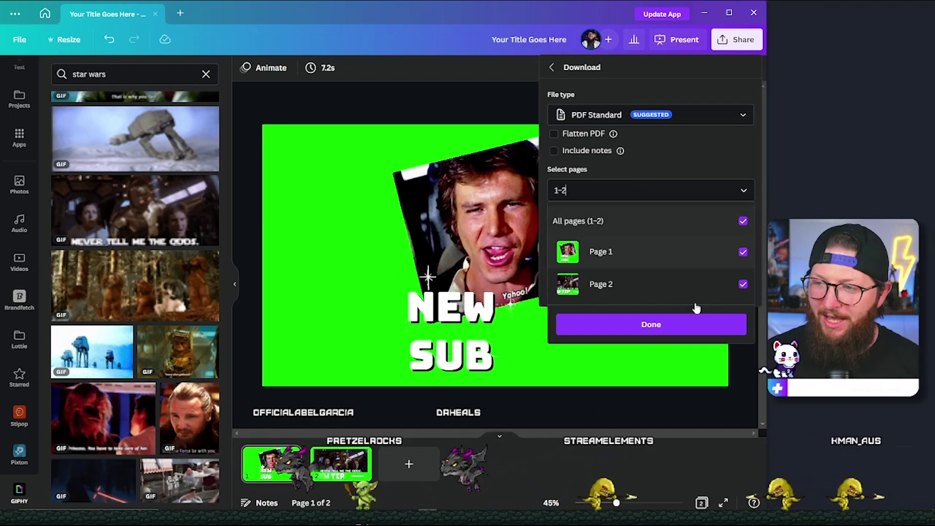
left_click(742, 221)
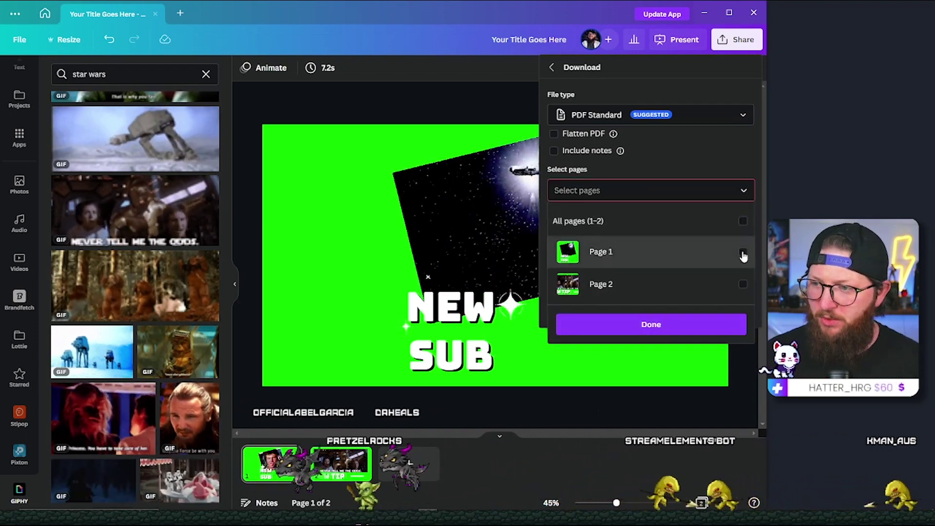
left_click(682, 114)
left_click(691, 115)
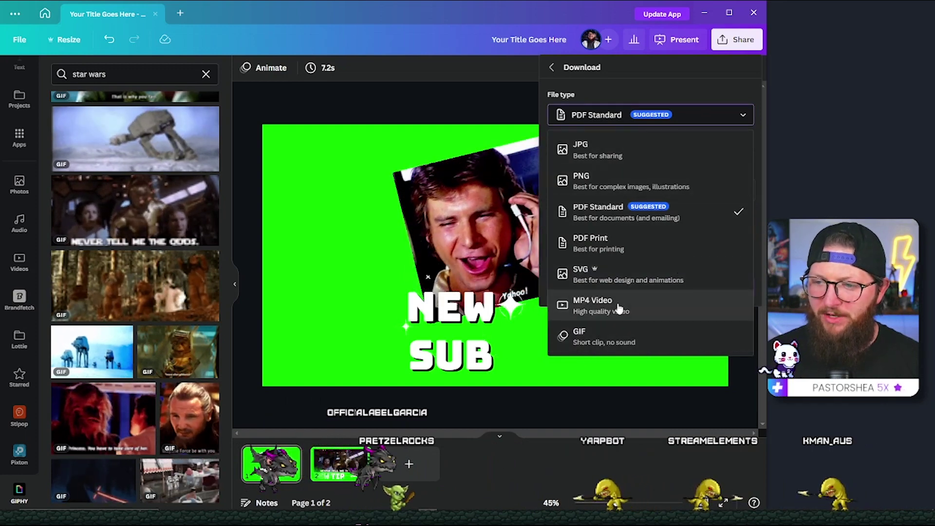
left_click(617, 306)
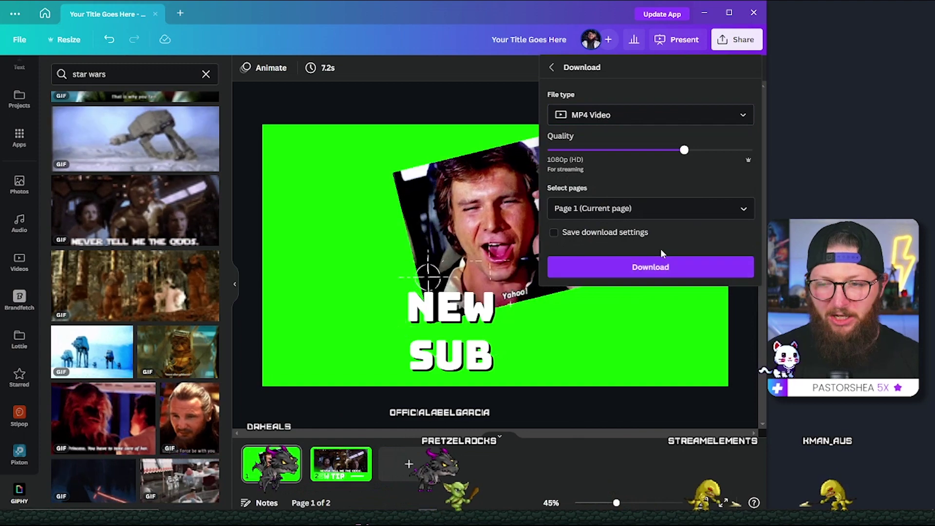
left_click(657, 267)
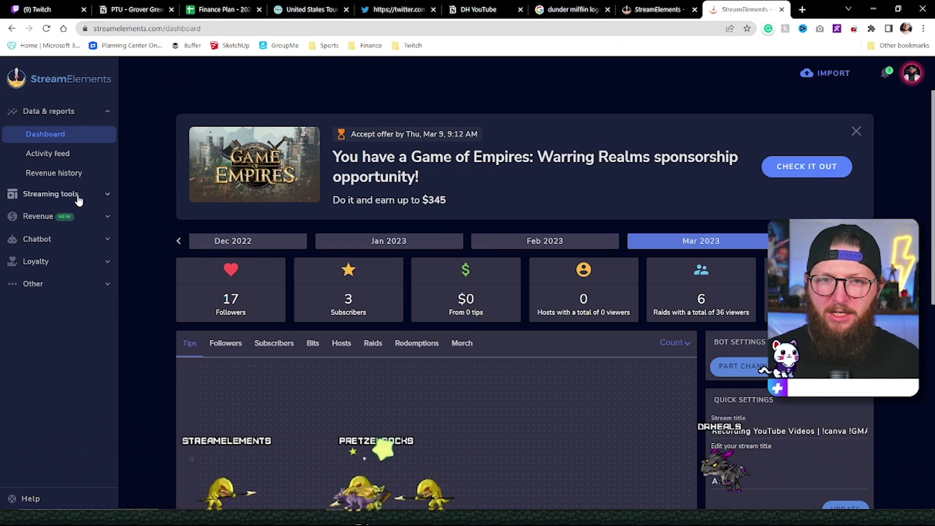
- Create a new 1080p overlay from the StreamElements Overlays list and bring up the widget categories
left_click(52, 219)
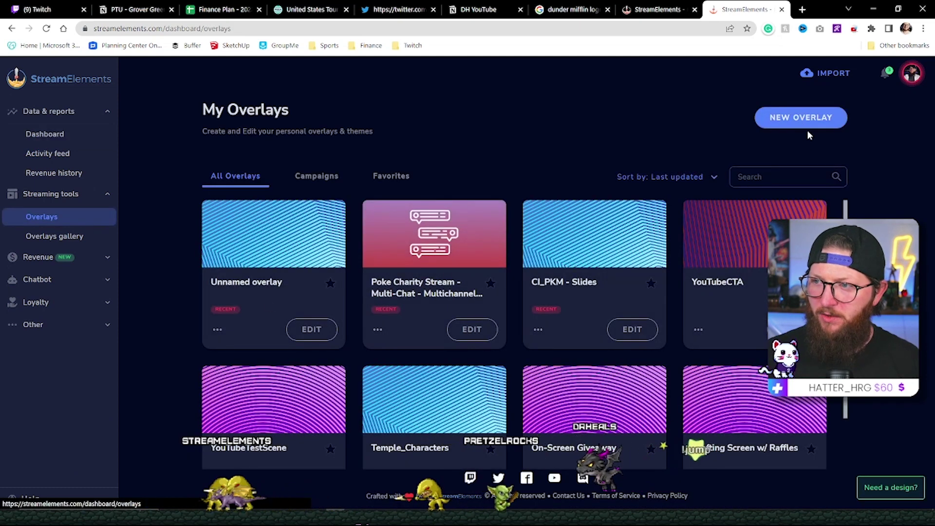
left_click(801, 120)
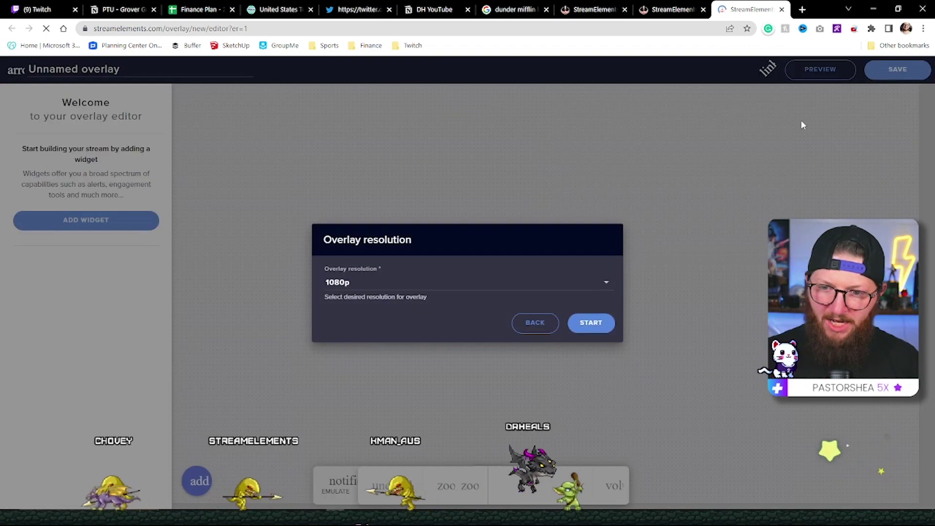
left_click(588, 322)
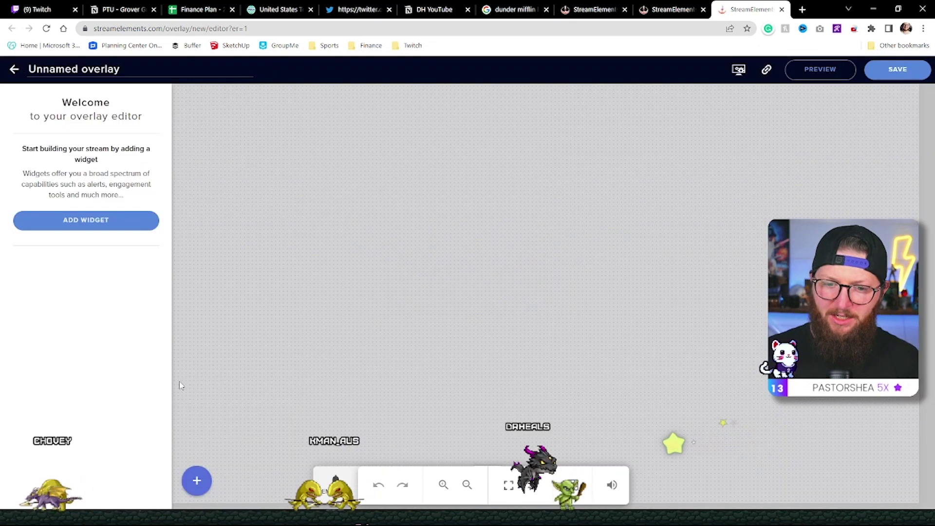
left_click(203, 484)
- Add an AlertBox, disable follower, tip, cheer, host, raid, purchase and charity alerts, then open subscriber settings
mouse_move(259, 244)
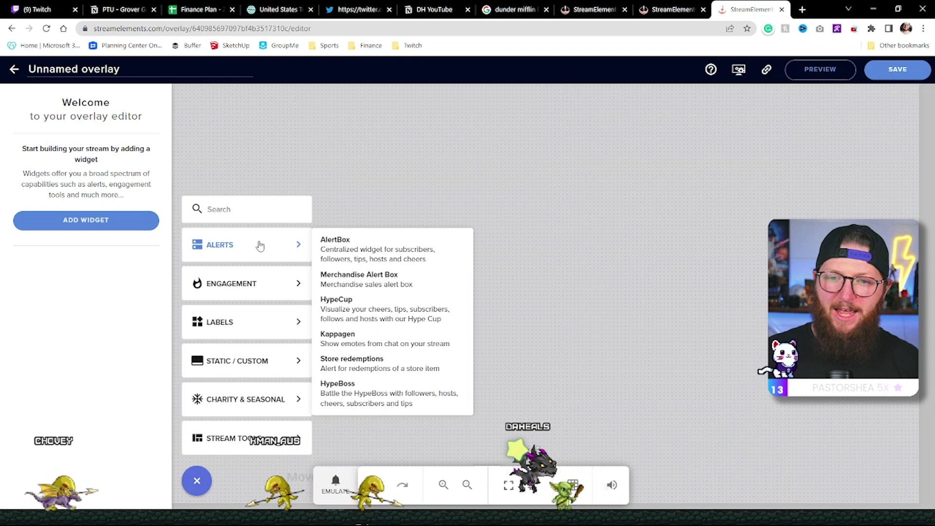
left_click(365, 249)
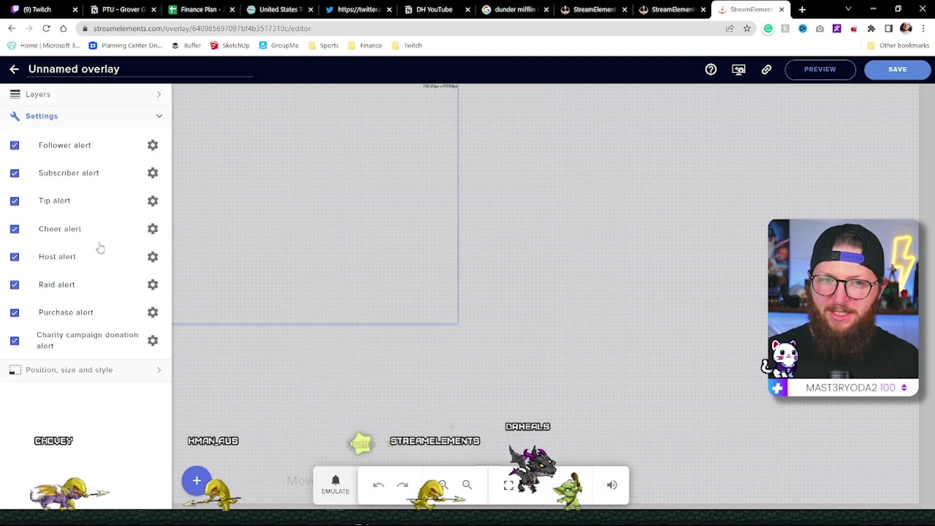
left_click(14, 146)
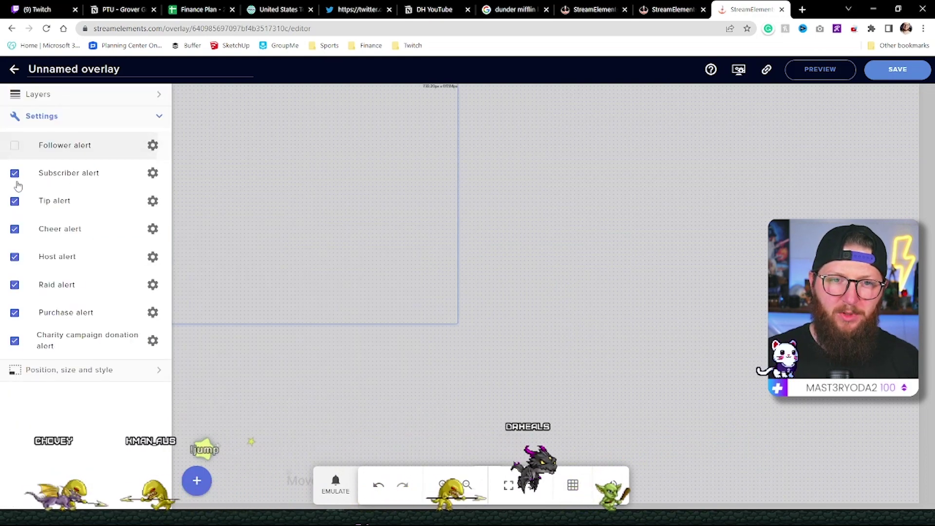
left_click(14, 201)
left_click(15, 229)
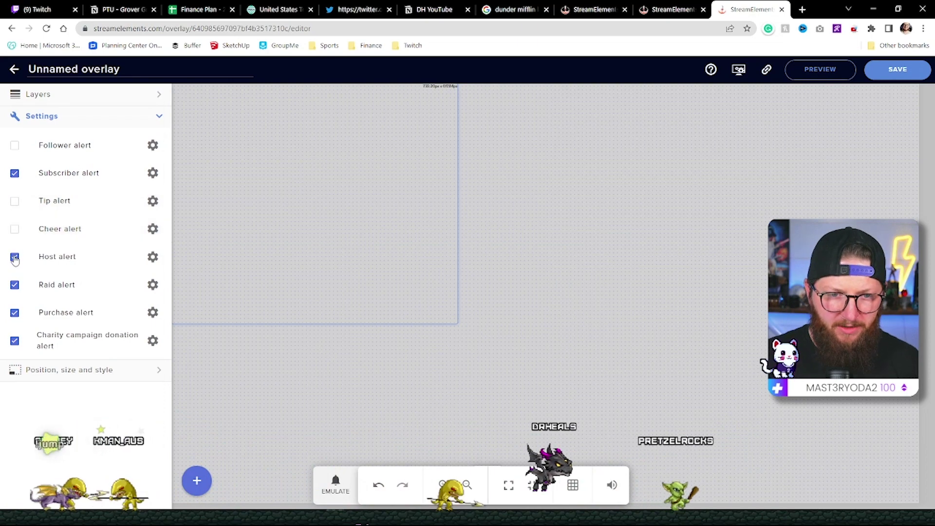
left_click(14, 256)
left_click(15, 285)
left_click(14, 313)
left_click(14, 341)
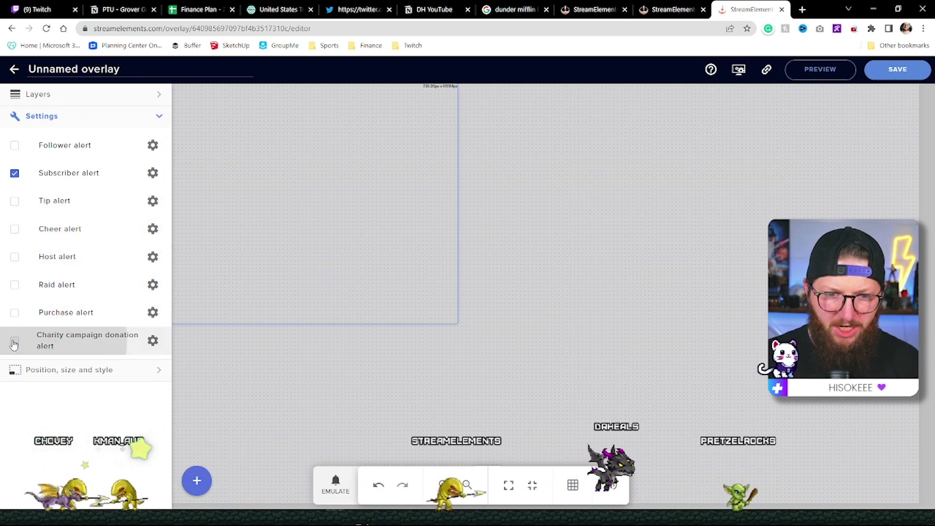
left_click(152, 174)
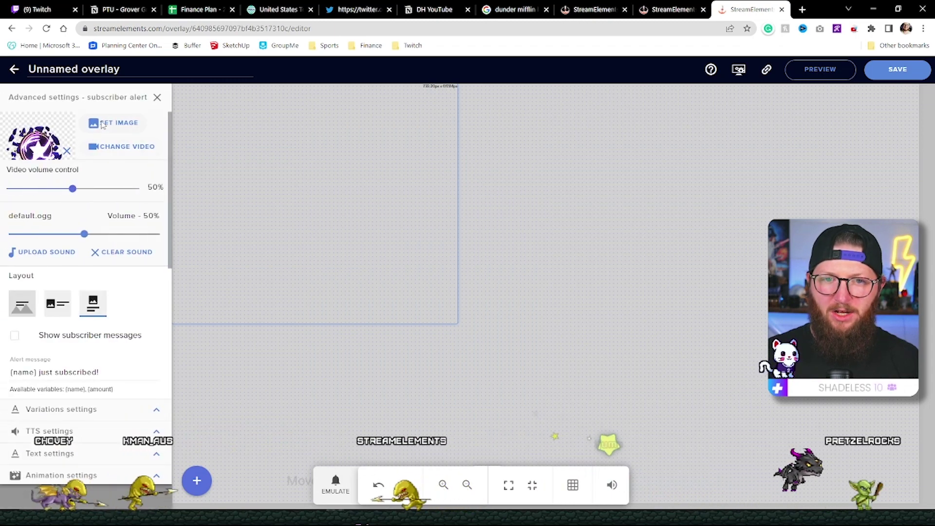
- Upload the green-screen NEW SUB video file and set it as the subscriber alert's video
left_click(132, 147)
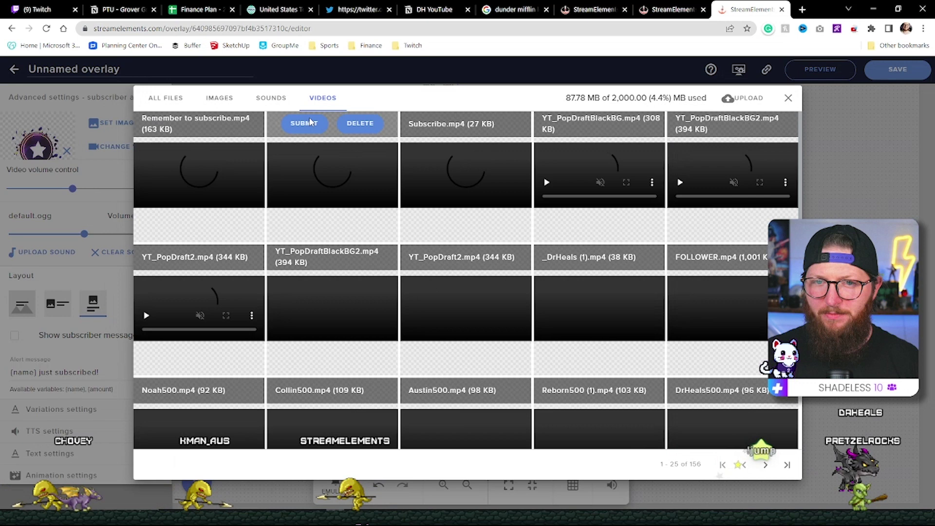
left_click(746, 98)
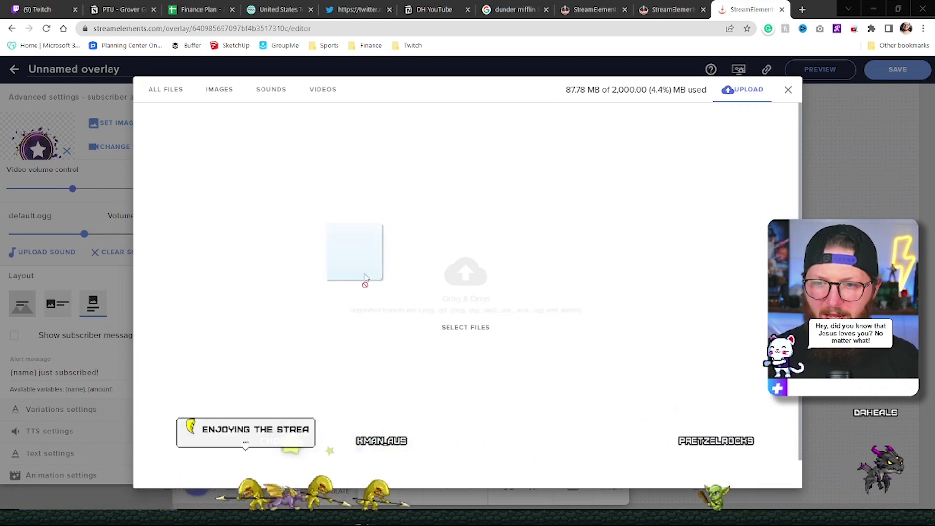
left_click_drag(365, 282, 477, 299)
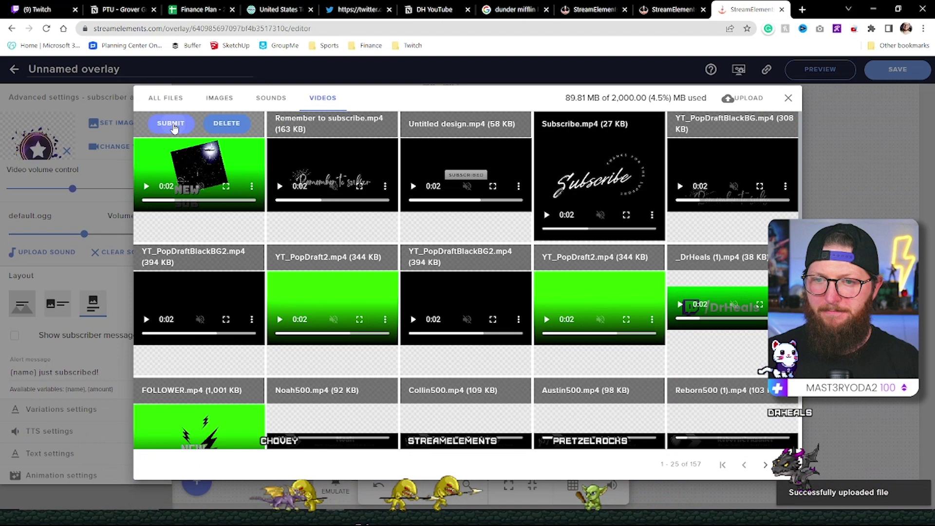
left_click(171, 124)
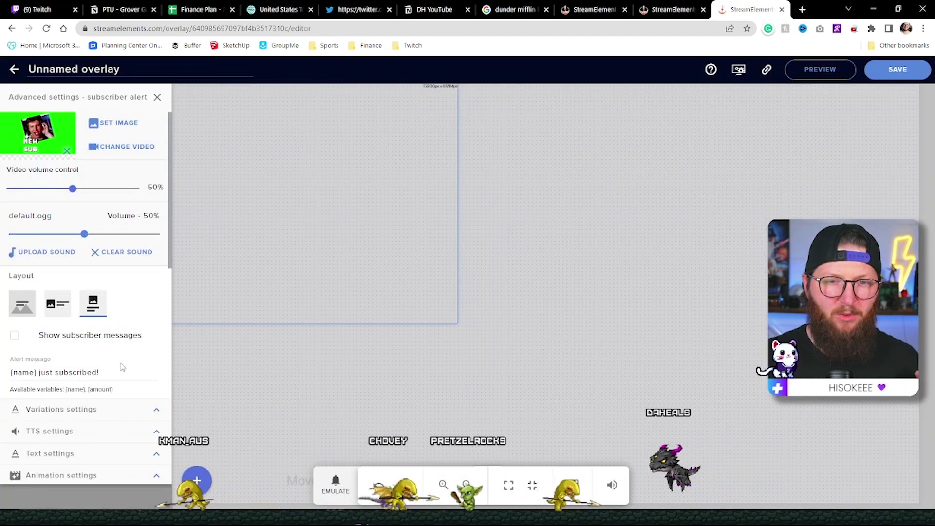
scroll(126, 365, "down", 1)
- Bring up the Emulate menu's list of test events for the subscriber alert
scroll(127, 359, "up", 1)
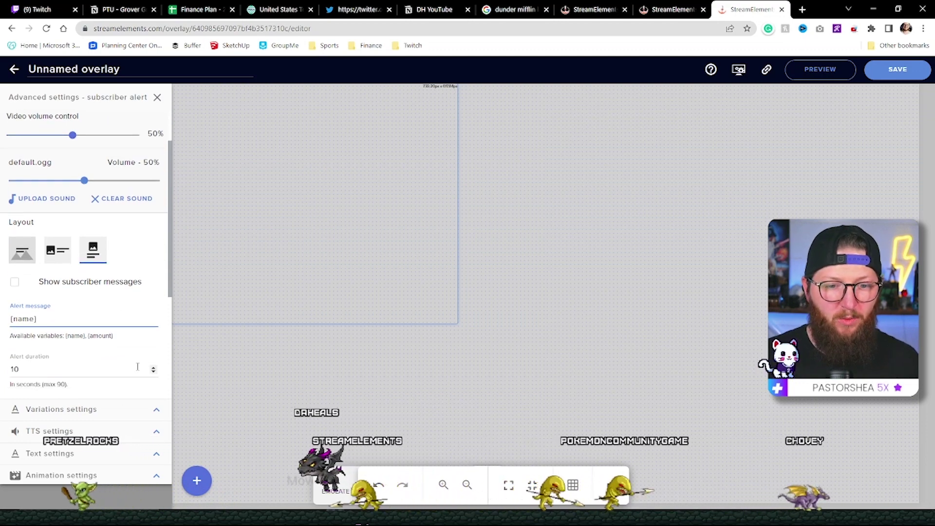
scroll(140, 361, "down", 3)
scroll(140, 361, "up", 5)
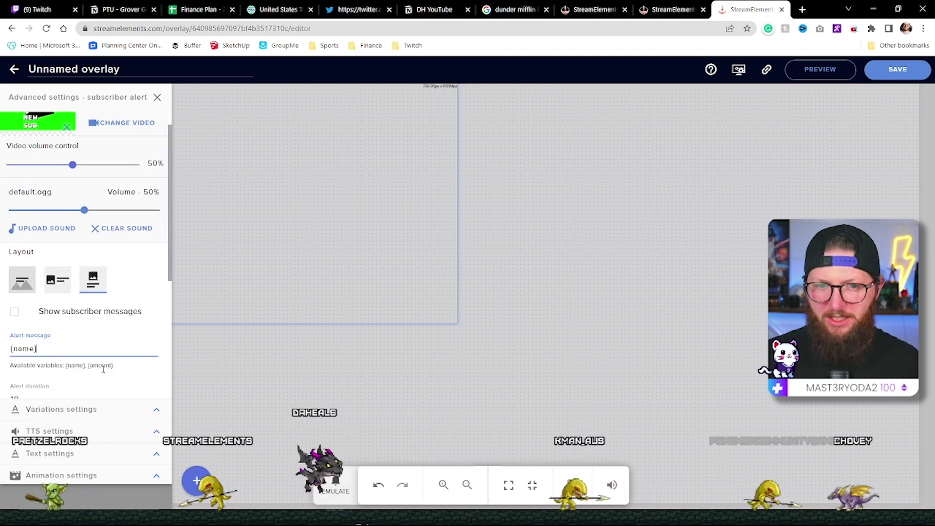
left_click(337, 487)
mouse_move(373, 324)
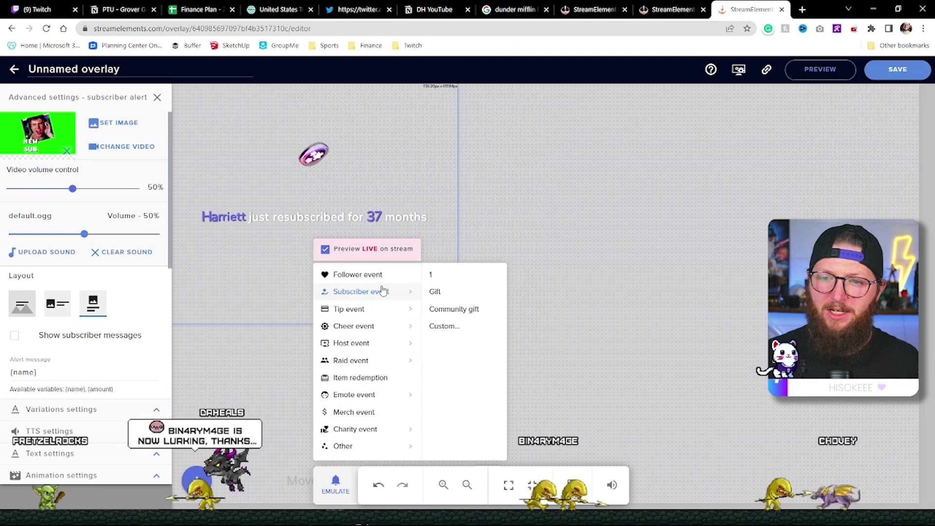
- Play a test subscriber alert, then open the subscriber alert's advanced settings
left_click(431, 274)
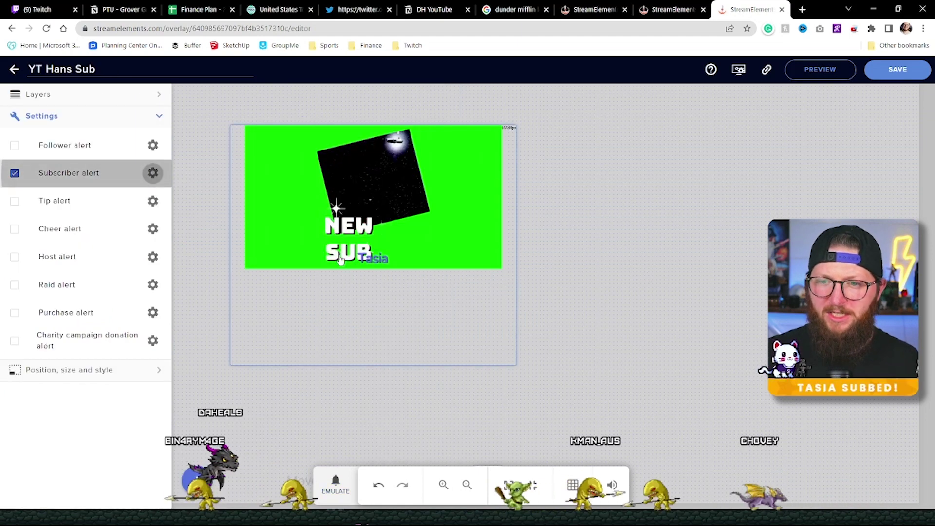
left_click(378, 260)
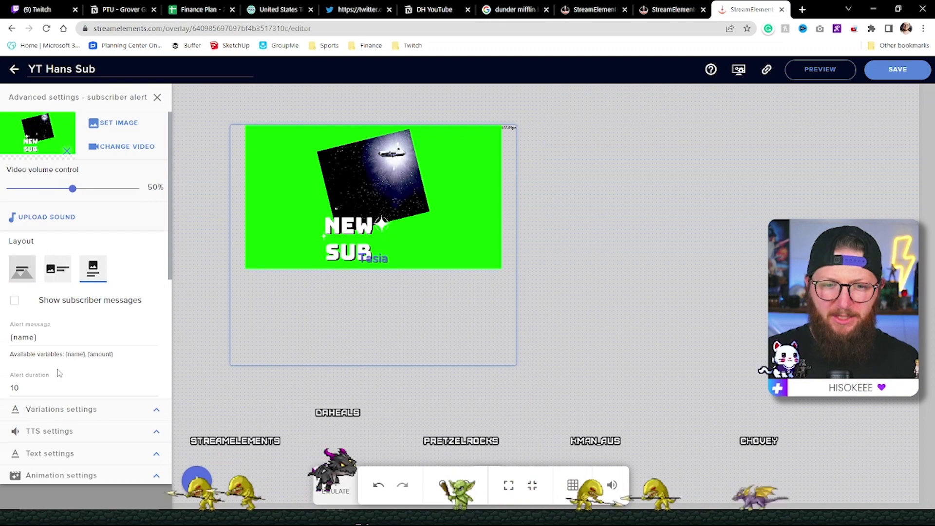
- Expand the alert's Text settings and change the highlight colour from purple to white
left_click(155, 454)
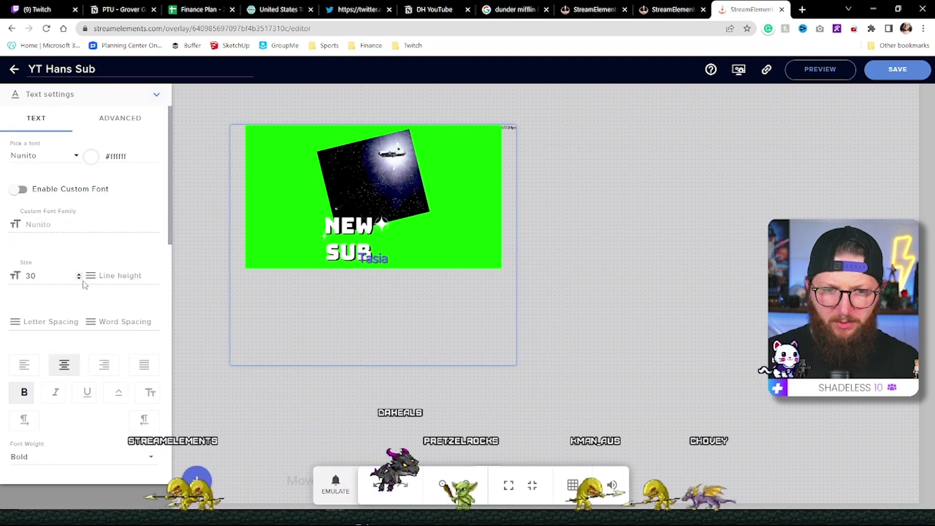
scroll(83, 285, "down", 2)
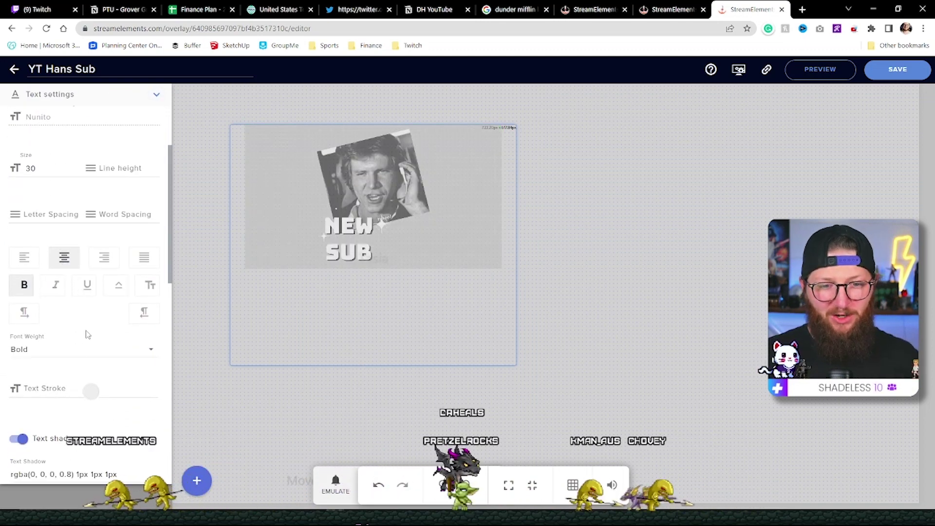
scroll(88, 334, "down", 1)
scroll(78, 316, "up", 3)
scroll(67, 292, "down", 5)
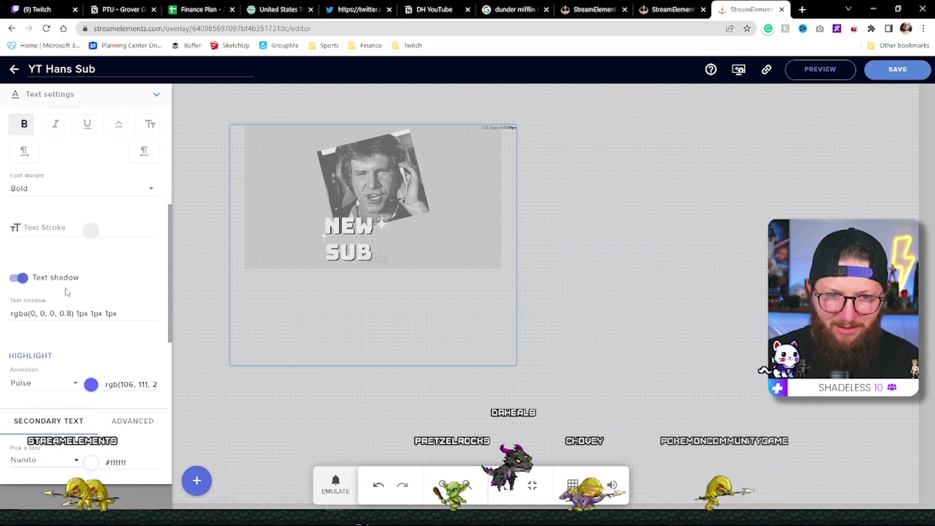
scroll(67, 292, "down", 5)
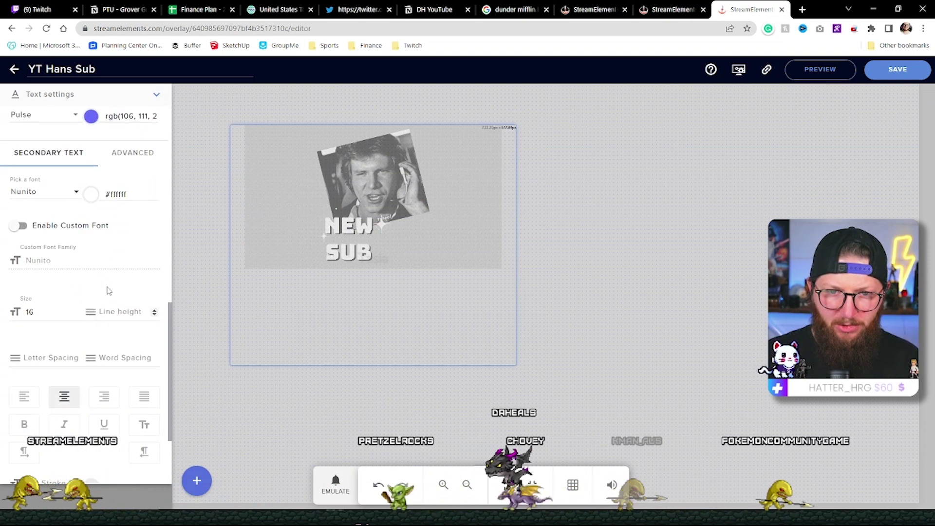
scroll(108, 290, "up", 2)
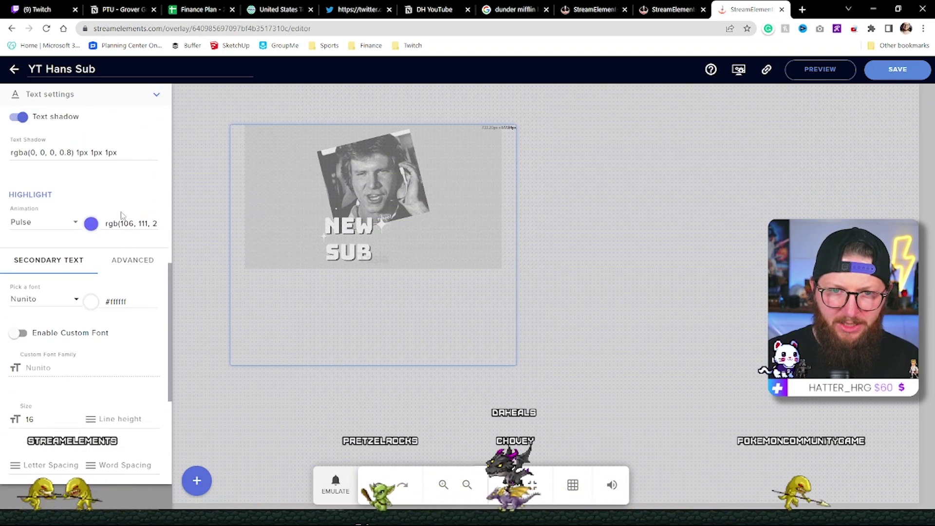
left_click(91, 224)
left_click_drag(66, 238, 46, 233)
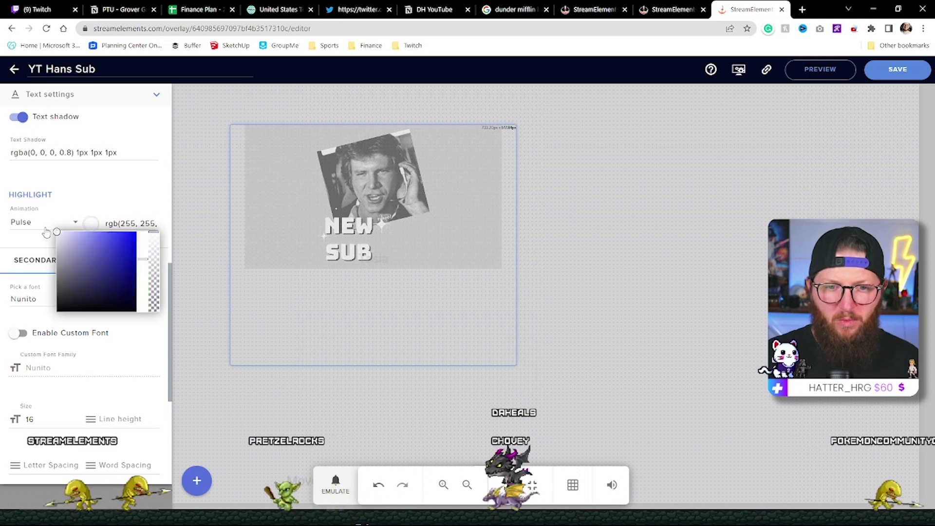
left_click(81, 197)
- Keep Nunito as the secondary text font
scroll(125, 279, "down", 6)
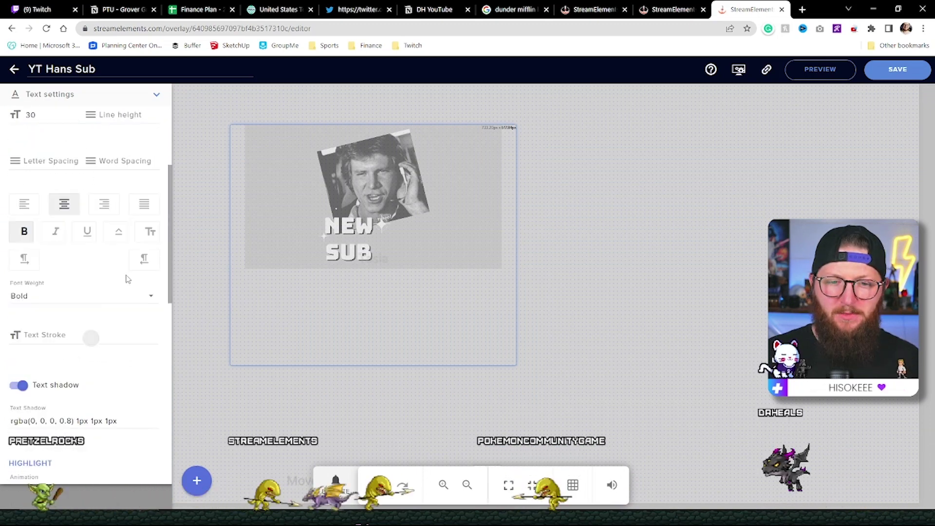
scroll(126, 279, "down", 4)
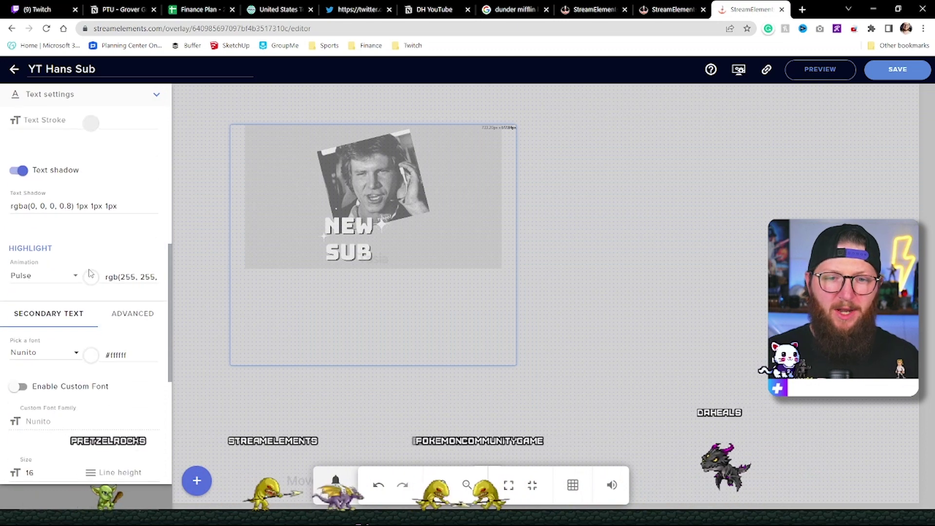
scroll(77, 292, "down", 1)
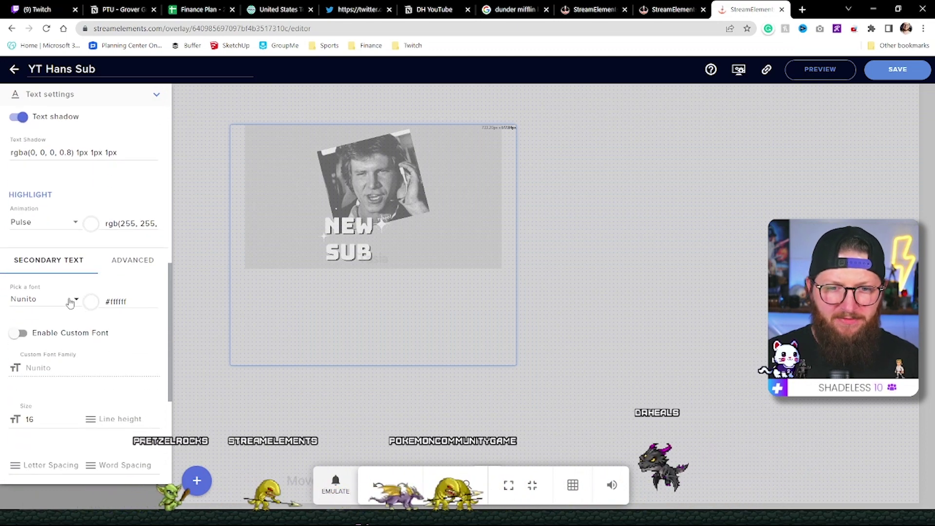
left_click(71, 300)
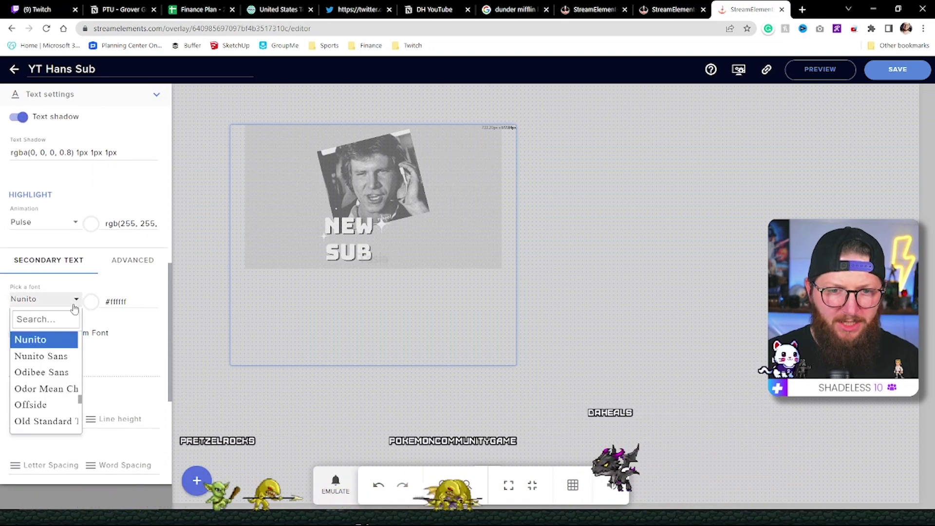
left_click(46, 341)
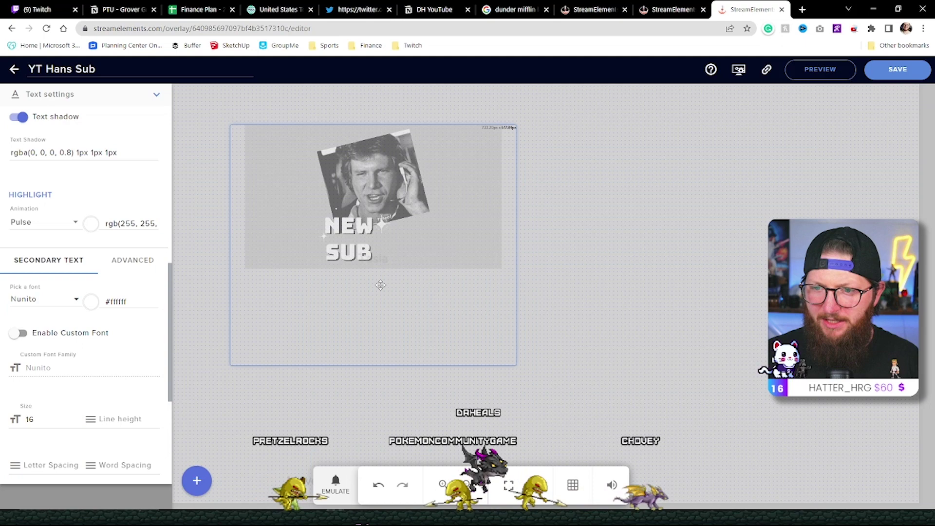
scroll(134, 285, "up", 8)
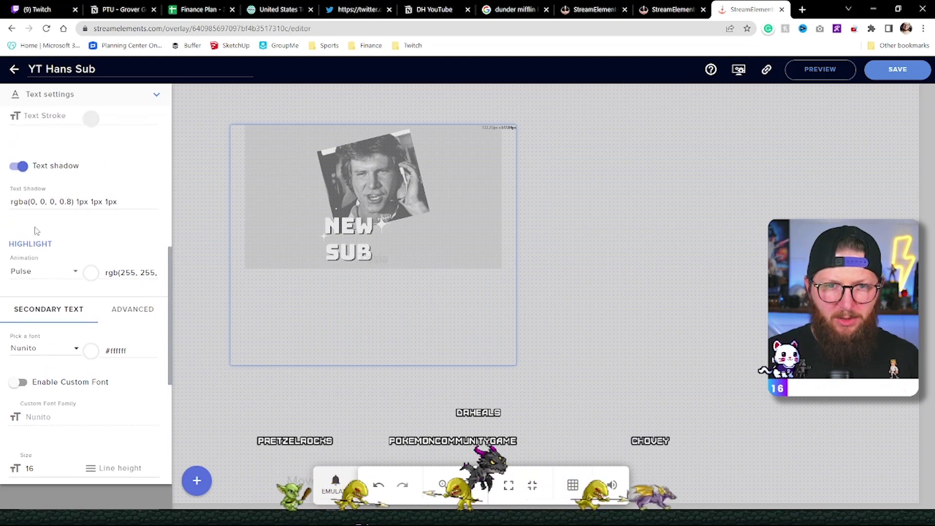
- Change the secondary name text's top margin from -75 to -85
left_click(121, 125)
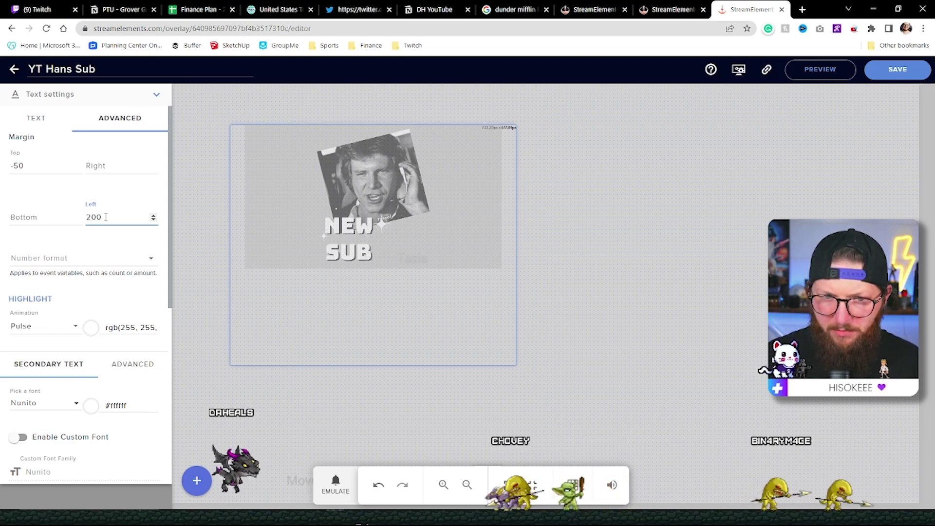
type("-")
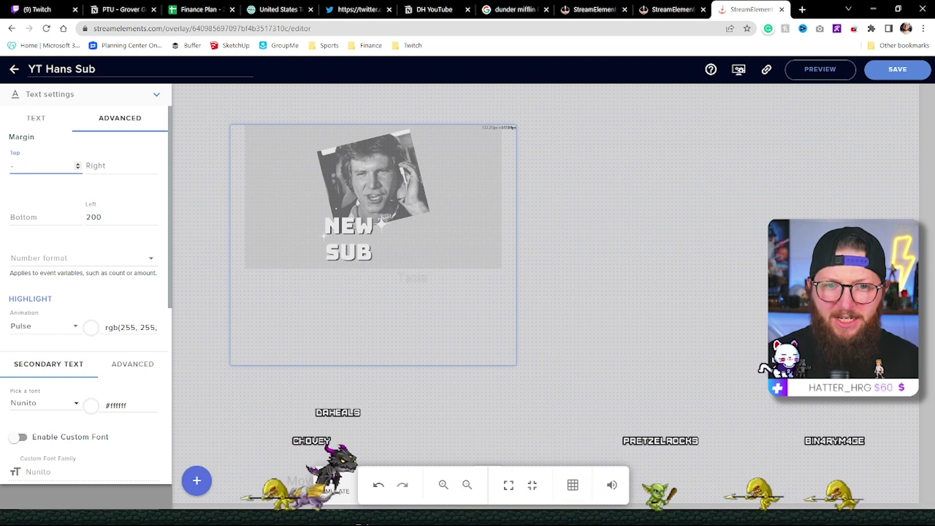
type("75")
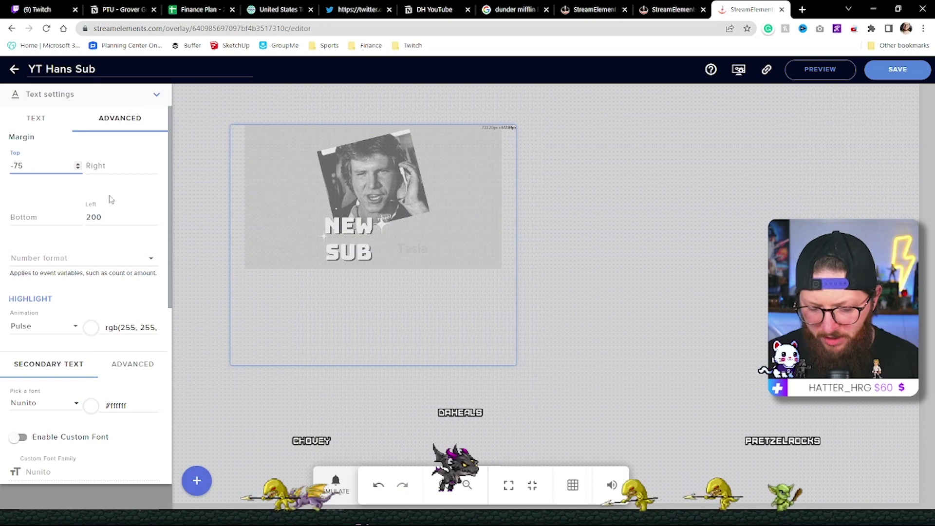
key("BackSpace")
key("BackSpace")
type("85")
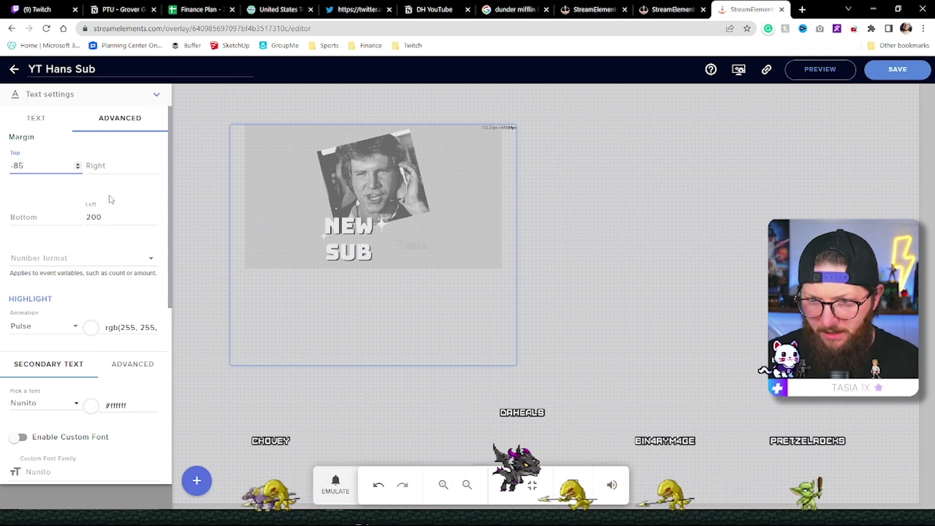
- Preview a test one-month subscriber alert on the overlay
left_click(560, 269)
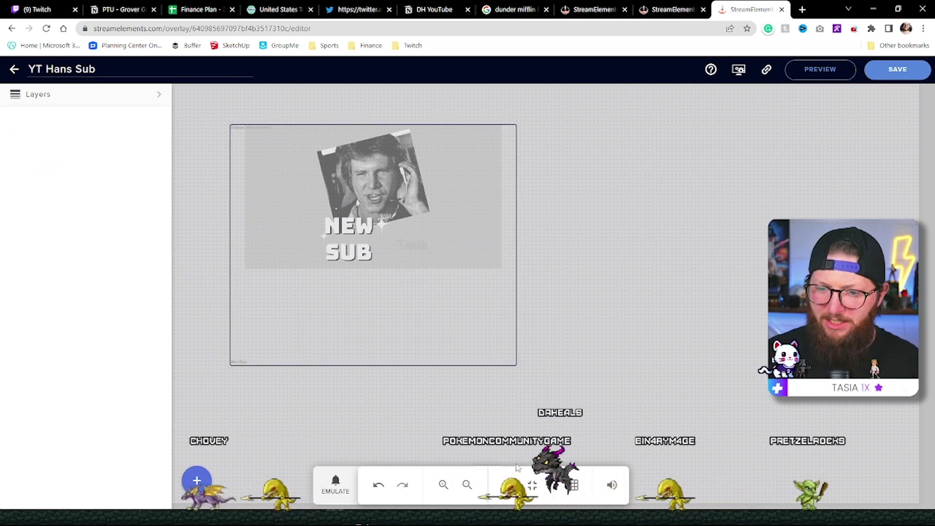
left_click(347, 490)
mouse_move(379, 302)
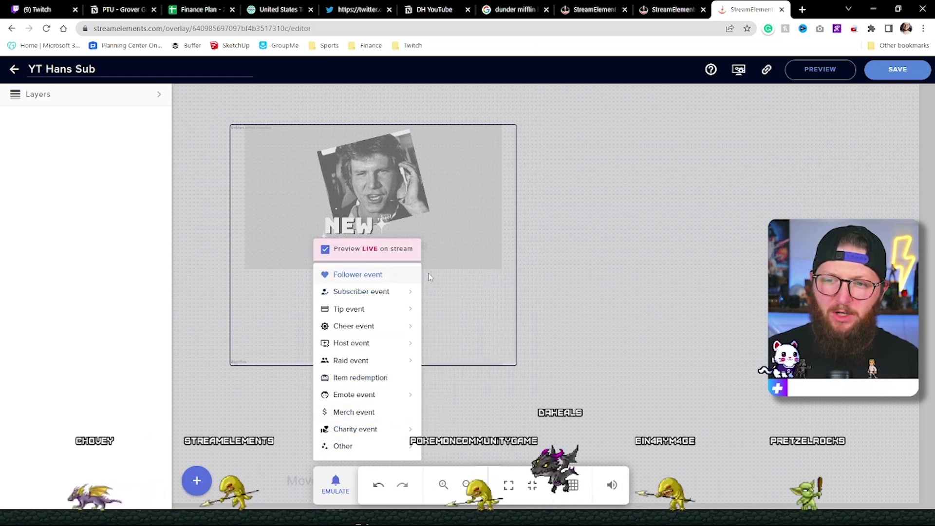
left_click(442, 276)
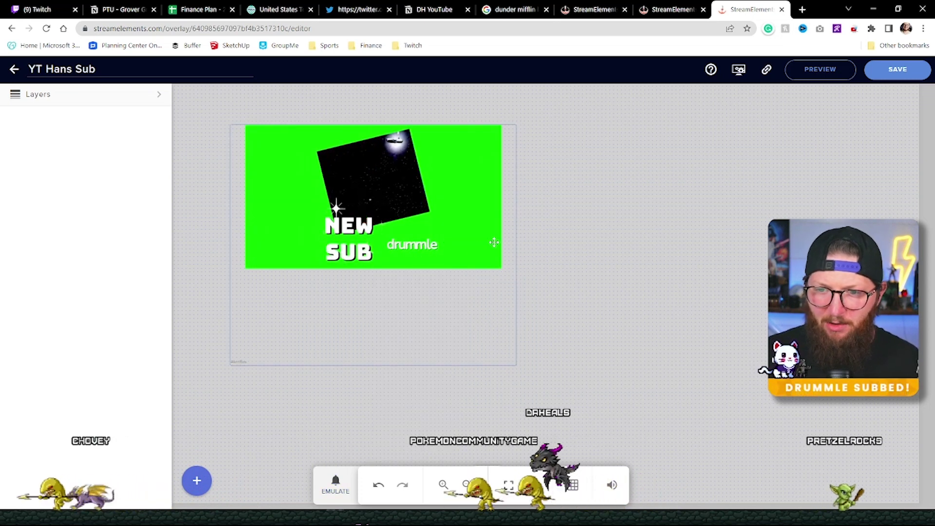
- Save the overlay with a larger alert widget box, copy the overlay link, and minimize Chrome
left_click(896, 73)
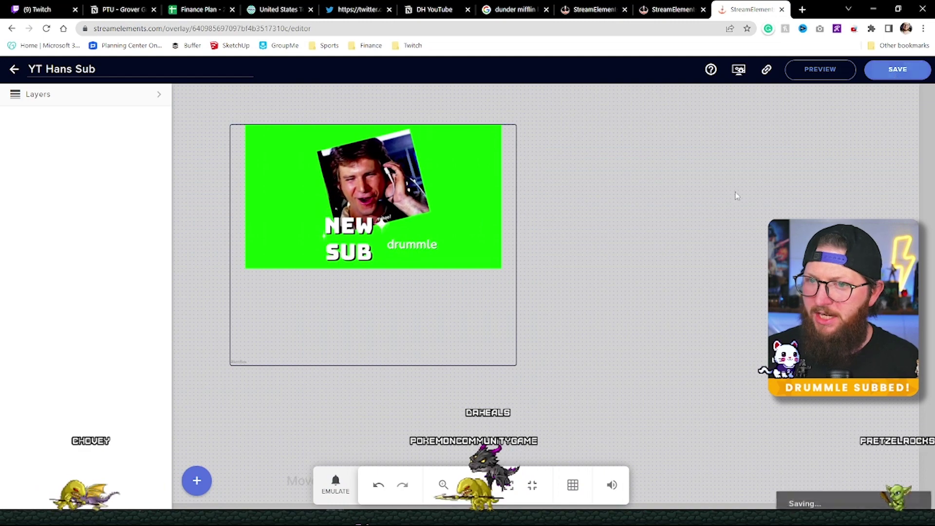
left_click(396, 236)
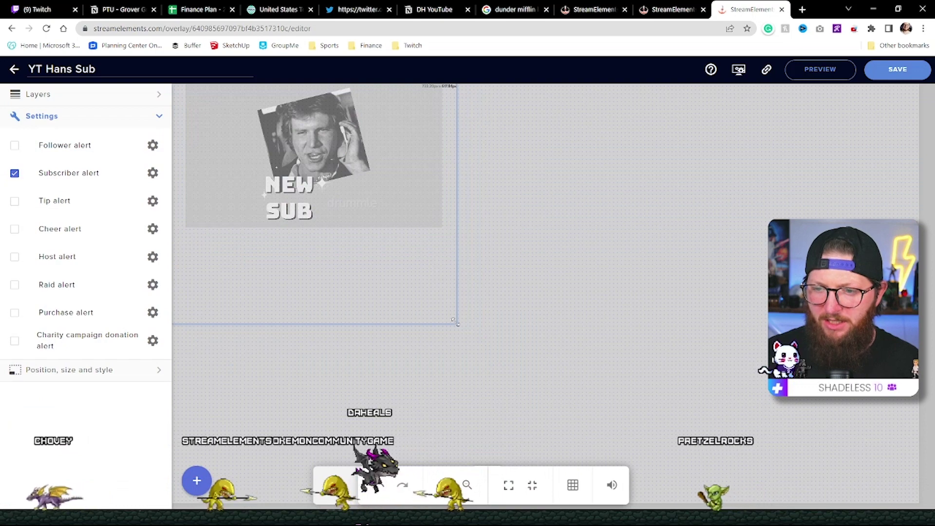
left_click_drag(453, 319, 568, 408)
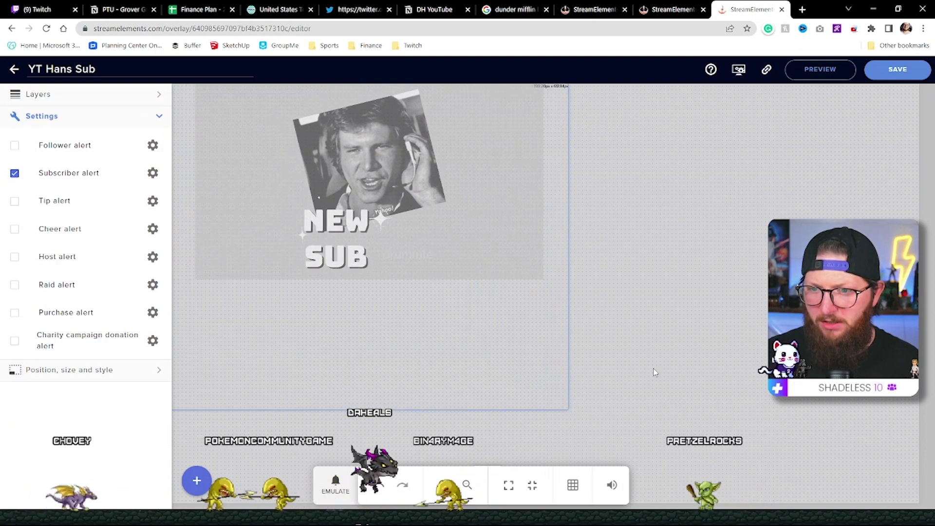
left_click(653, 373)
left_click(898, 69)
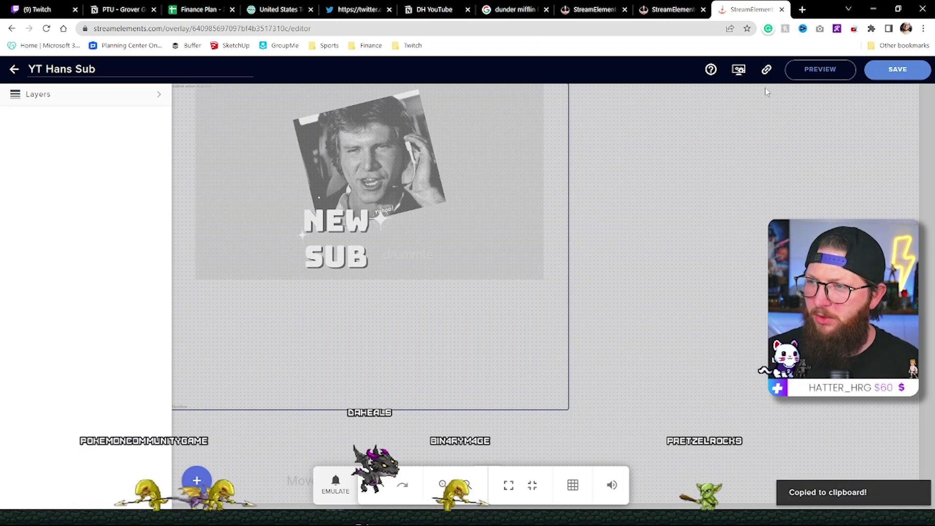
left_click(874, 11)
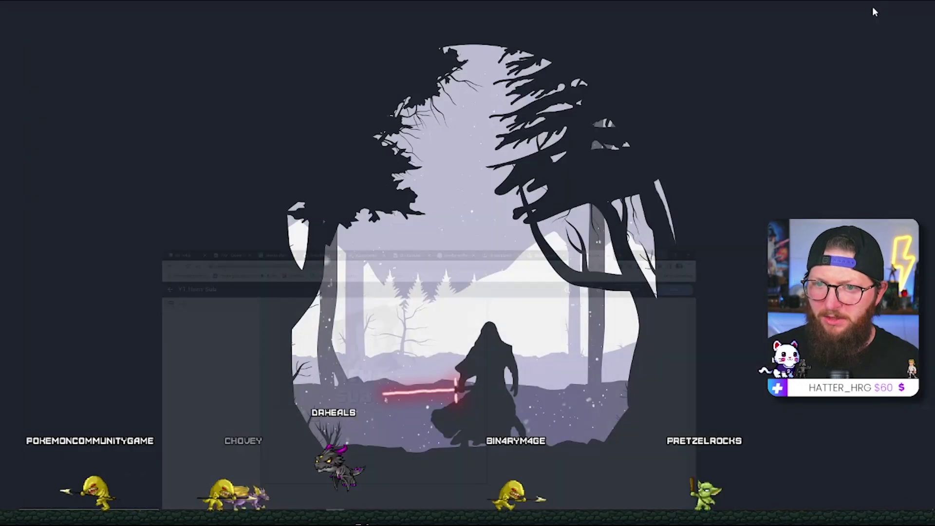
- Drag the OBS Studio window into view from the left edge of the screen
left_click_drag(0, 47, 514, 28)
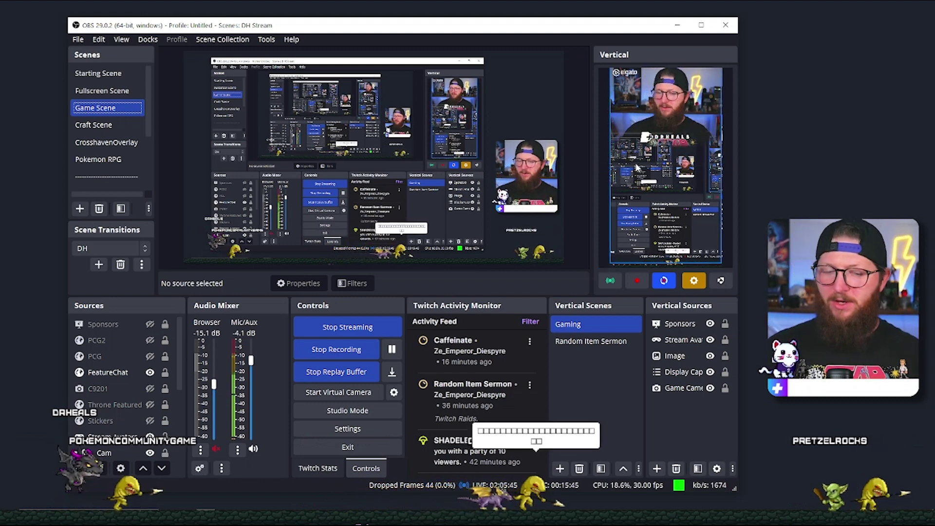
- Add a browser source 'YT HansSub' loading the copied overlay link at 1920 by 1080
left_click(80, 468)
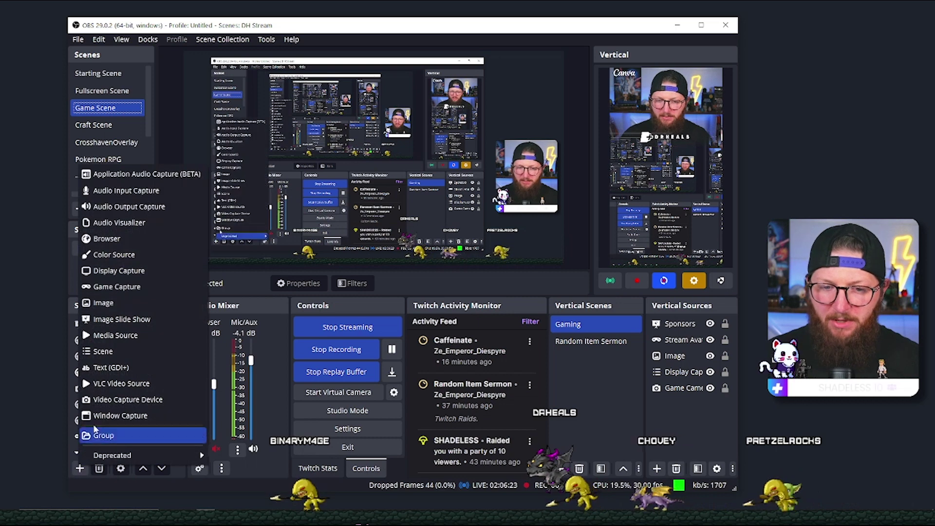
left_click(108, 239)
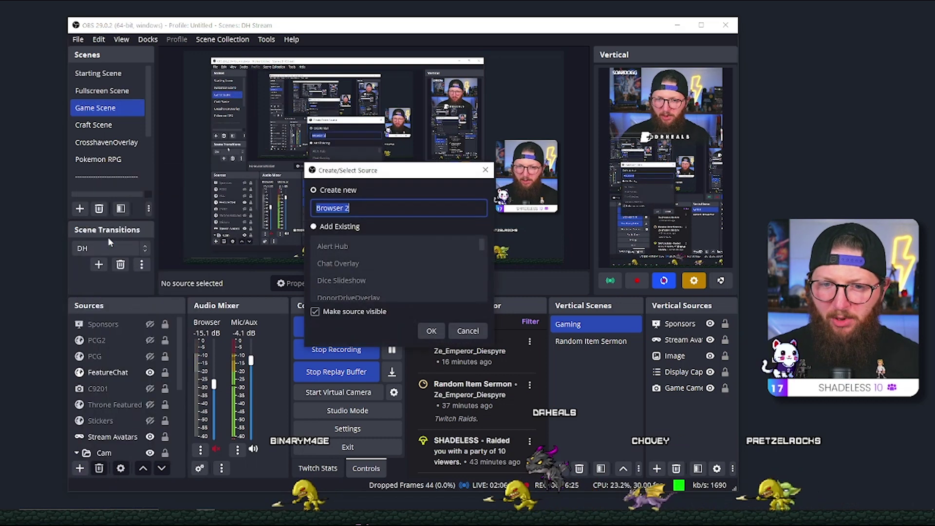
type("YT ")
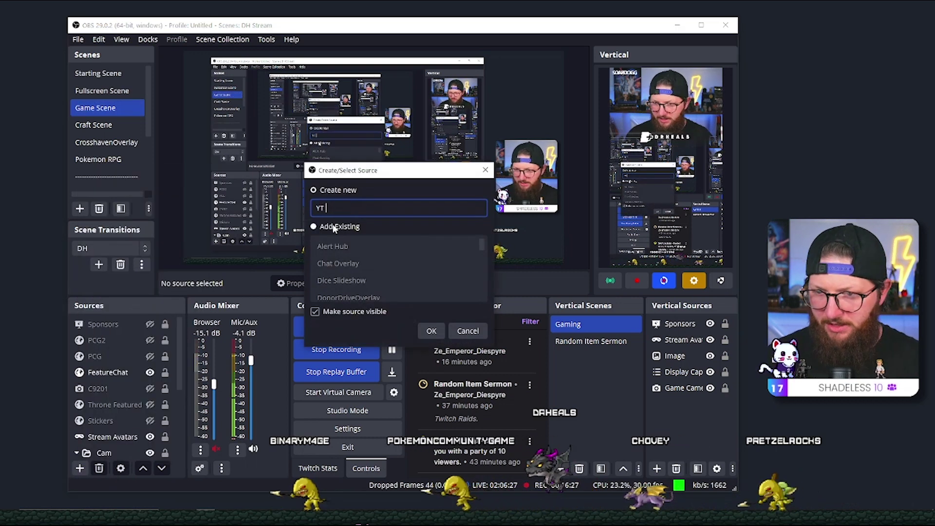
type("HansSu")
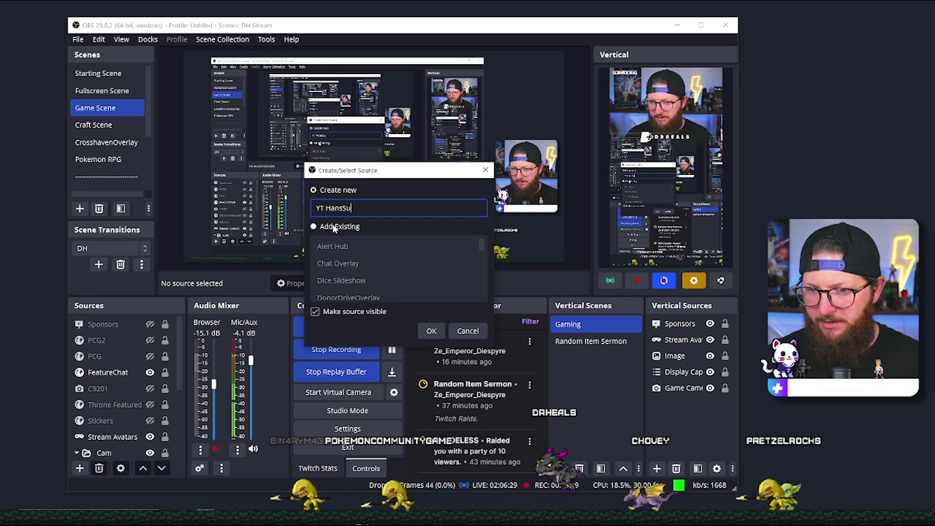
key("Return")
left_click(226, 284)
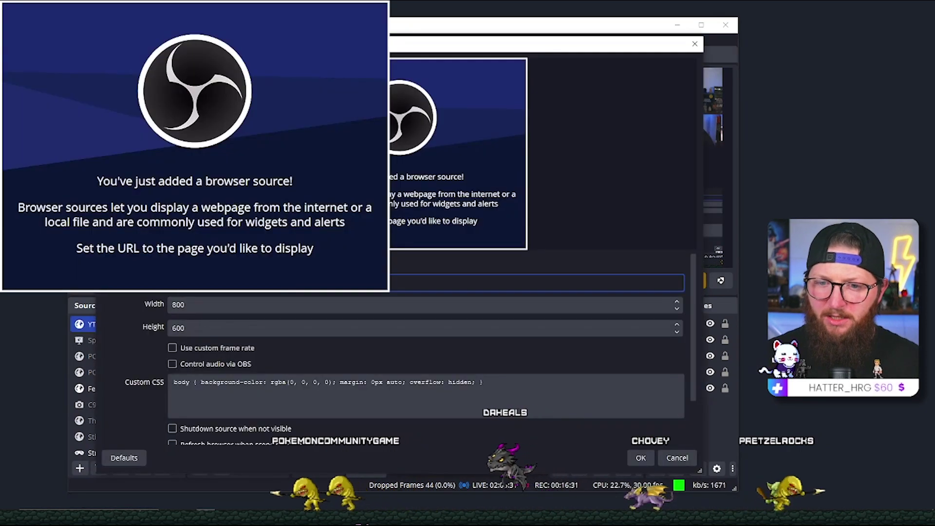
key("ctrl+v")
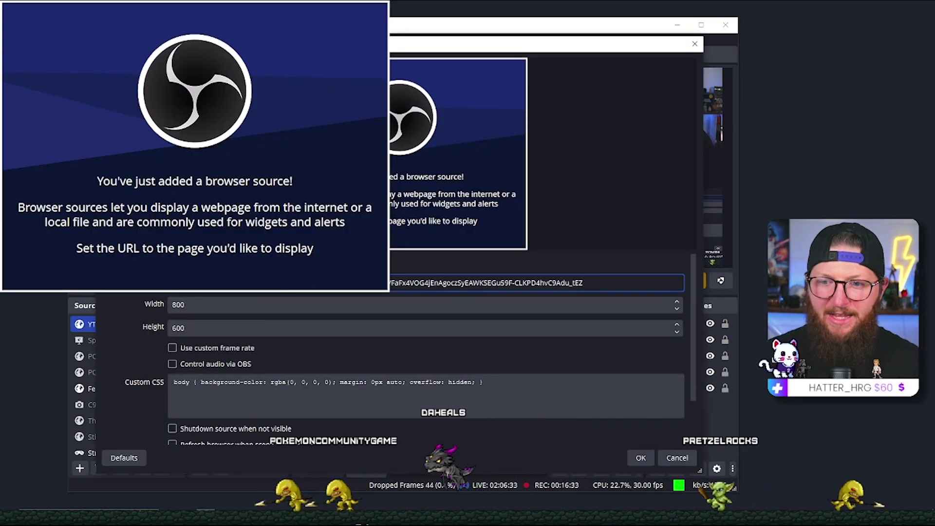
double_click(271, 308)
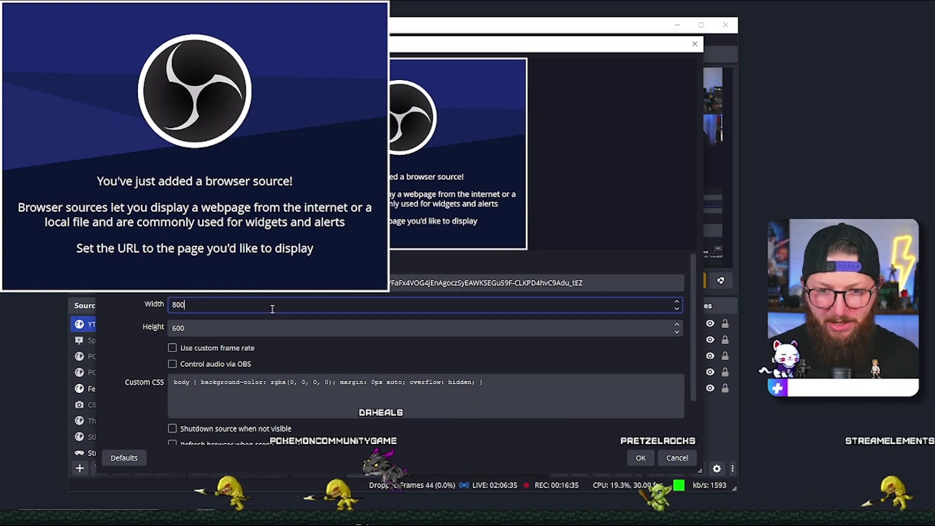
type("1920")
key("Tab")
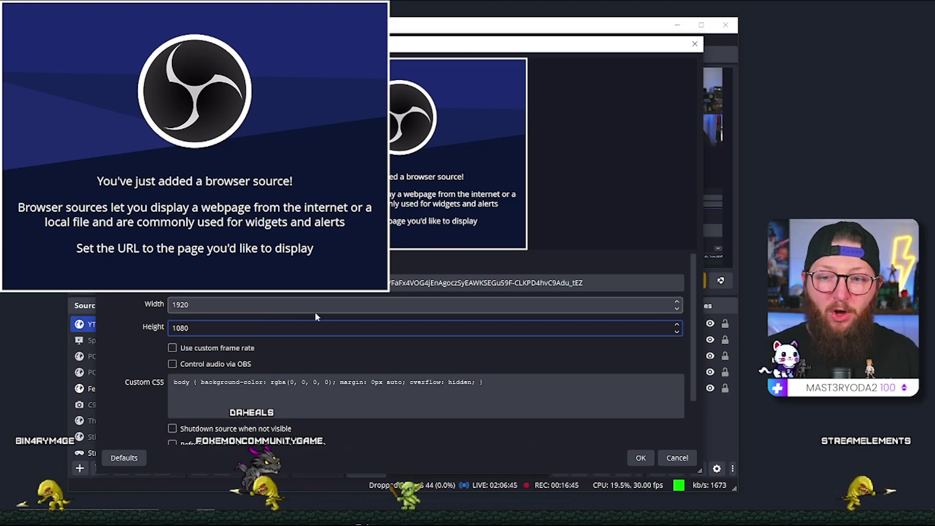
- Confirm the YT HansSub browser source settings so the green-backed NEW SUB alert shows in the scene
left_click(640, 458)
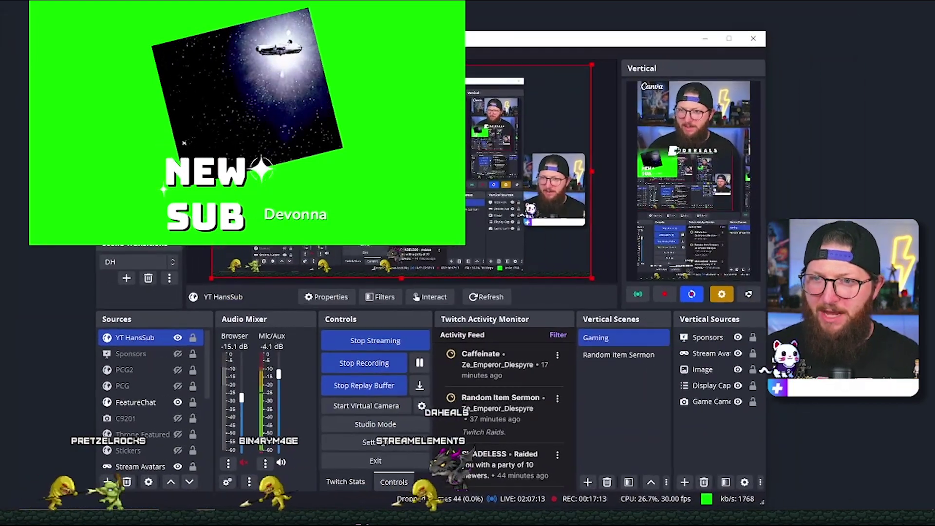
- Give the YT HansSub source a green Chroma Key filter with its default name
left_click(109, 335)
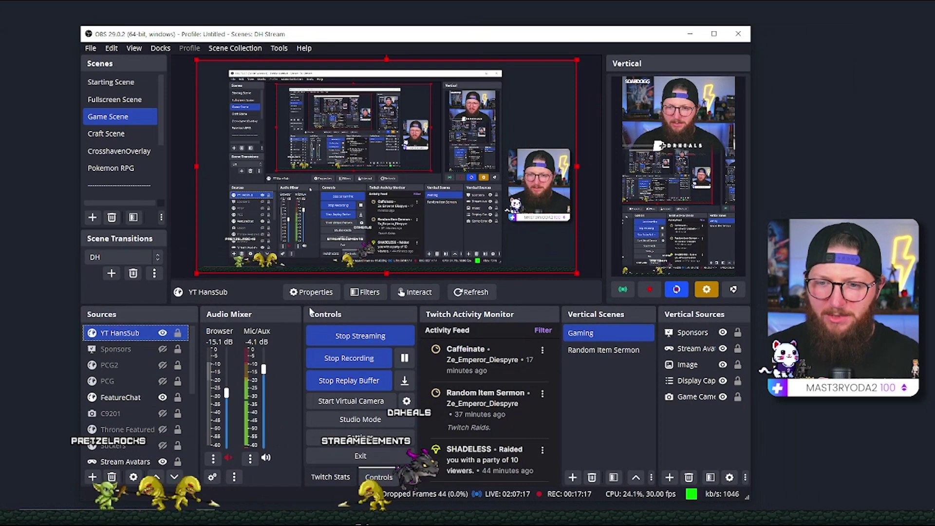
left_click(363, 293)
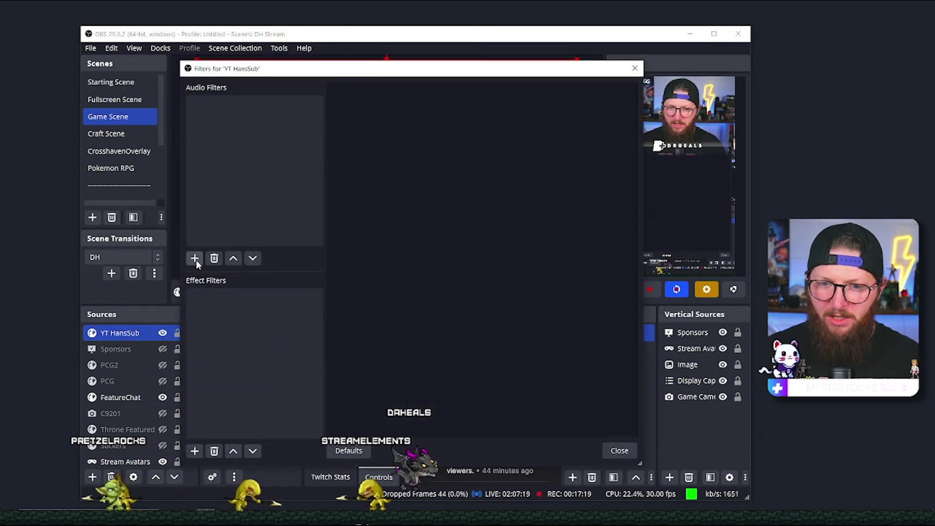
left_click(195, 451)
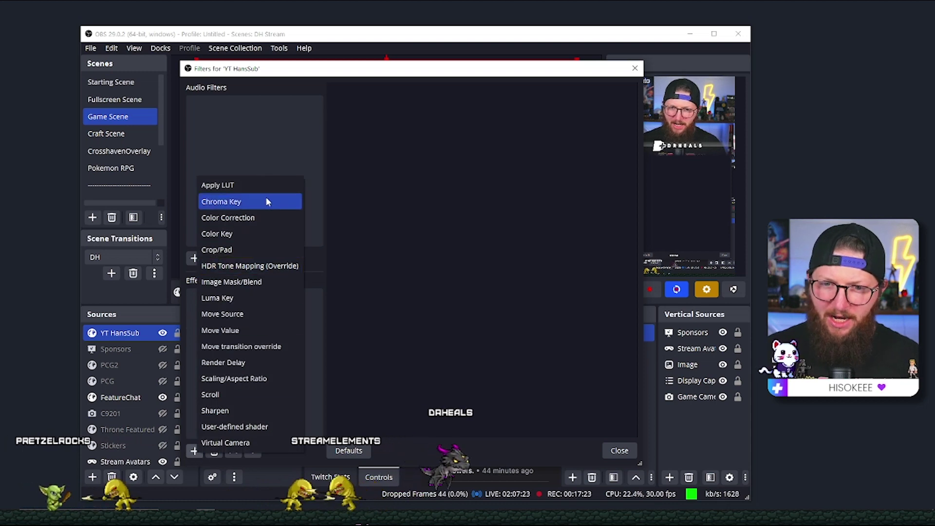
left_click(243, 203)
left_click(385, 288)
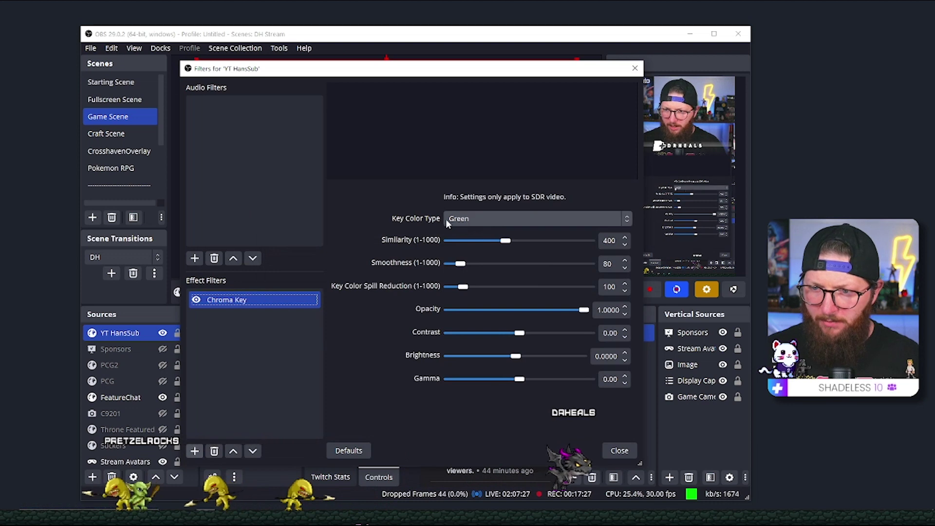
key("Escape")
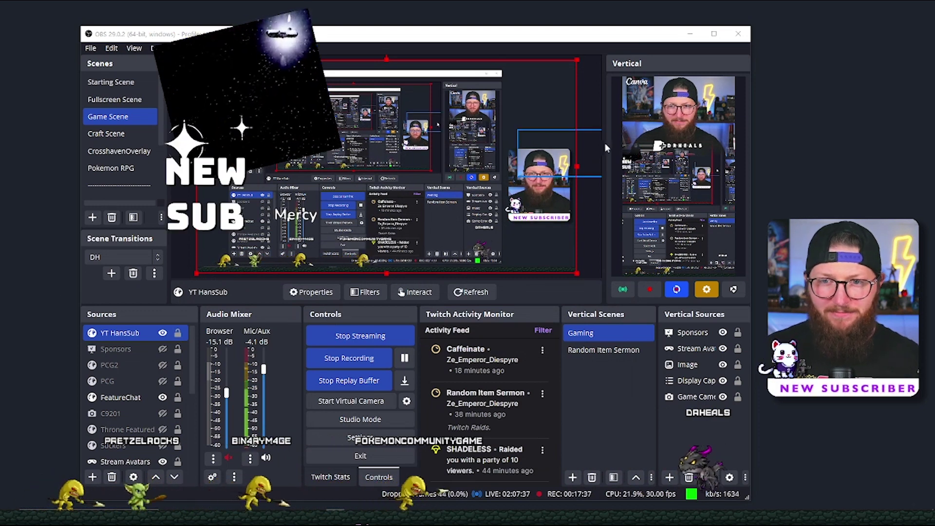
- Switch the stream to the Star Wars forest scene with the F1 hotkey
key("F1")
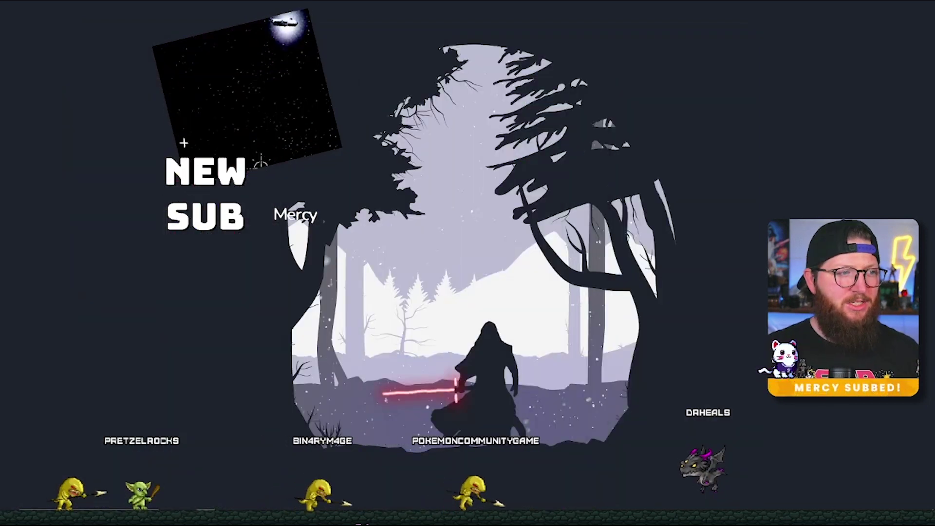